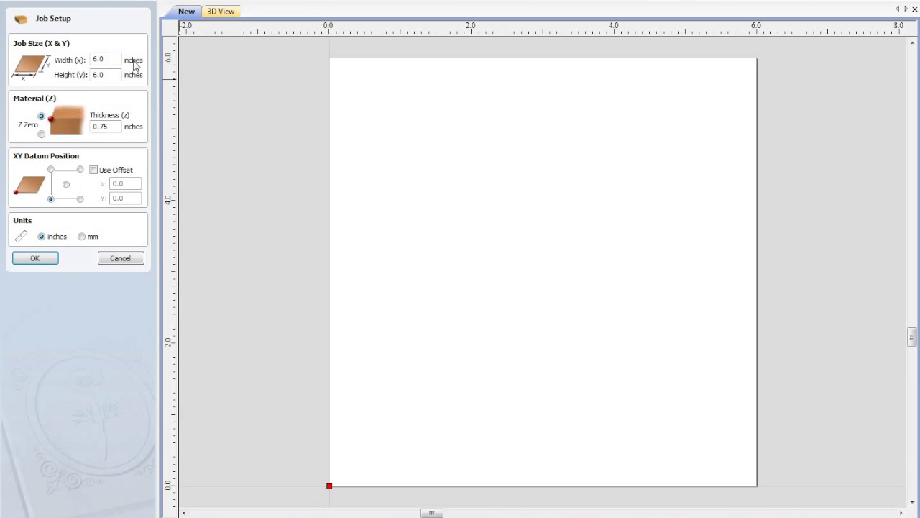
Create a 6 by 6 inch job with 0.75 inch thick material from the current job setup.
click(54, 258)
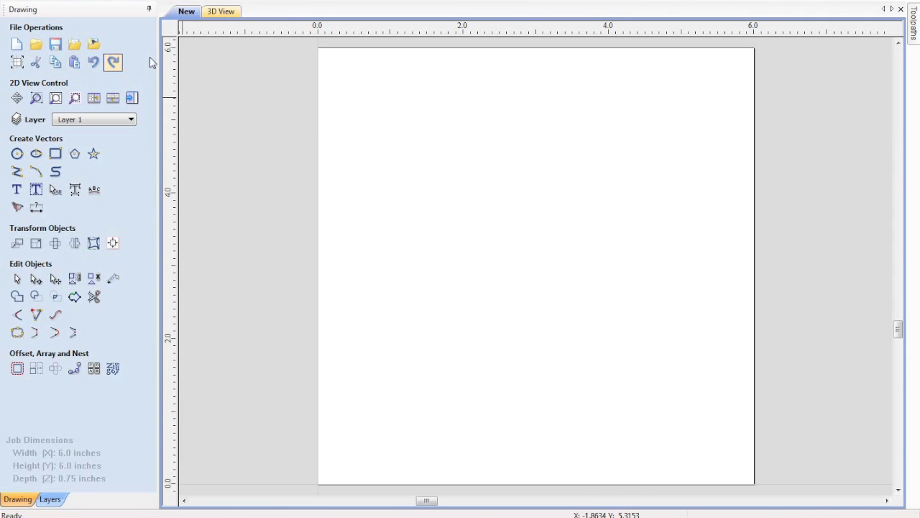
scroll(61, 137, down, 1)
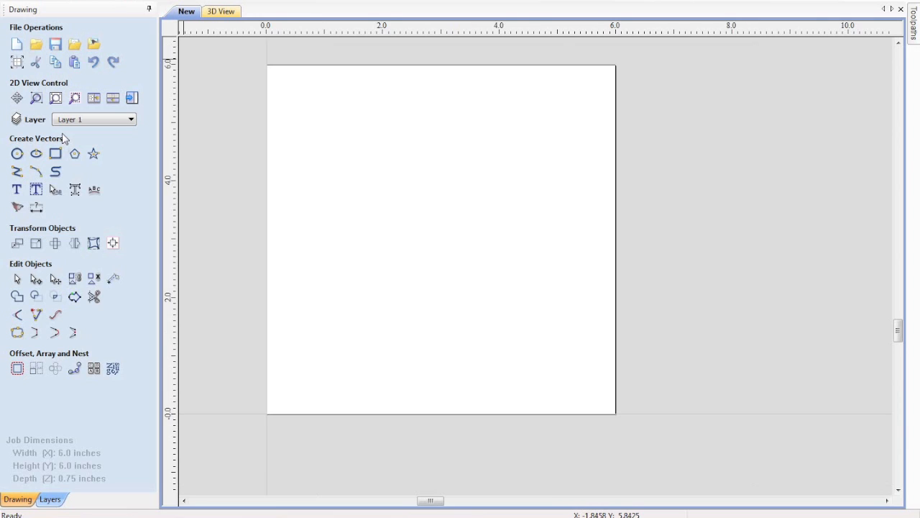
scroll(315, 165, up, 1)
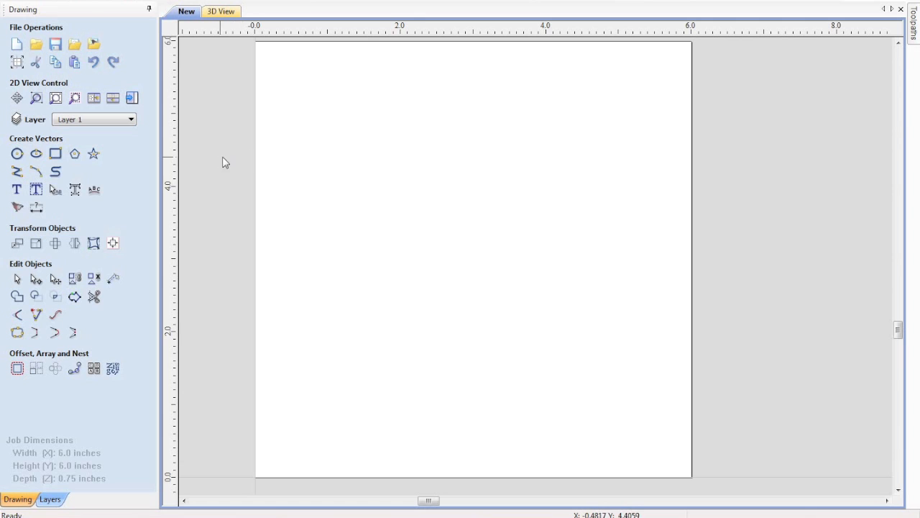
Open the file dialogs for importing vectors and importing a bitmap for tracing, cancelling each without choosing a file.
click(78, 47)
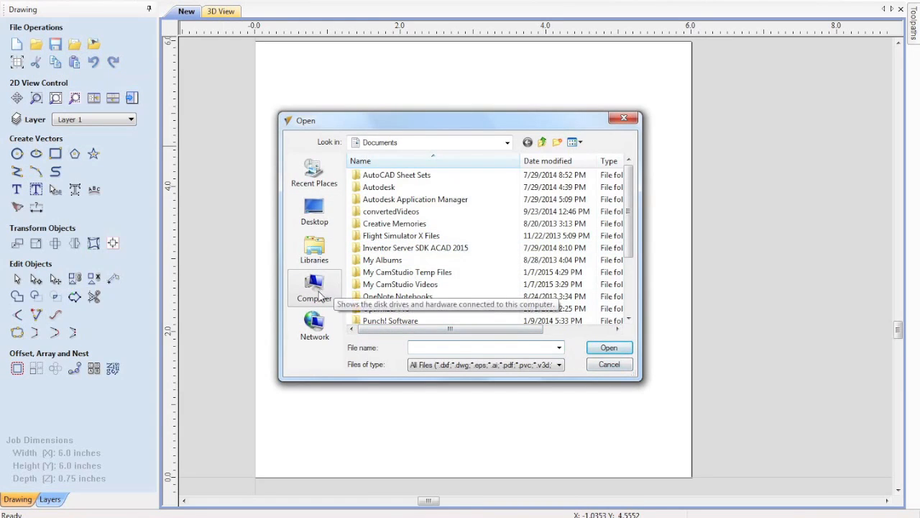
click(609, 364)
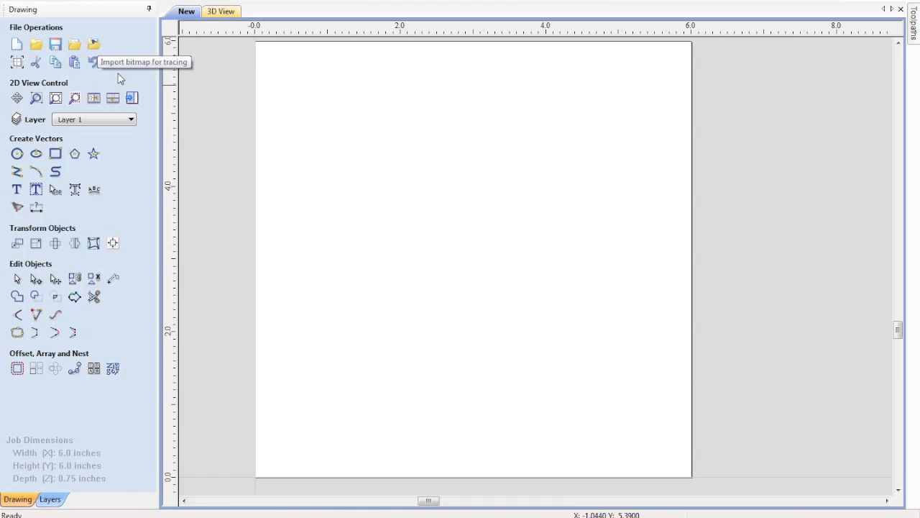
click(94, 45)
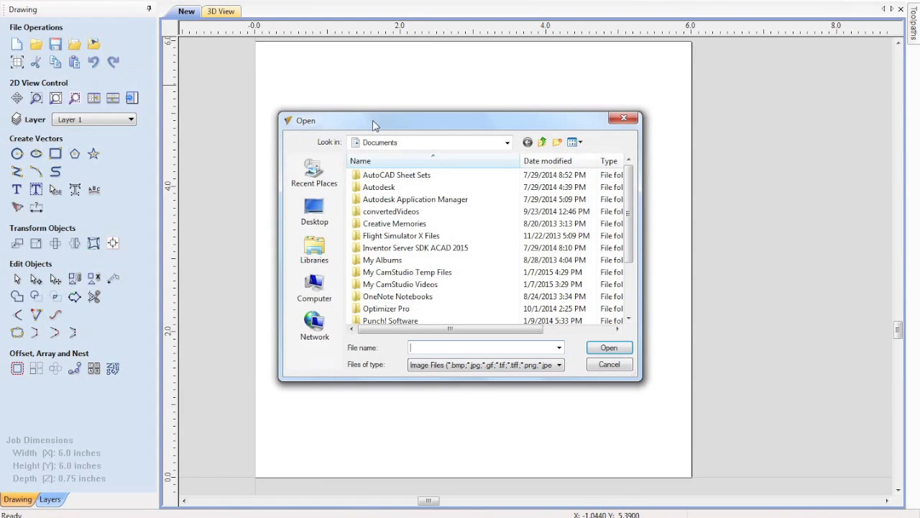
drag(375, 120, 345, 105)
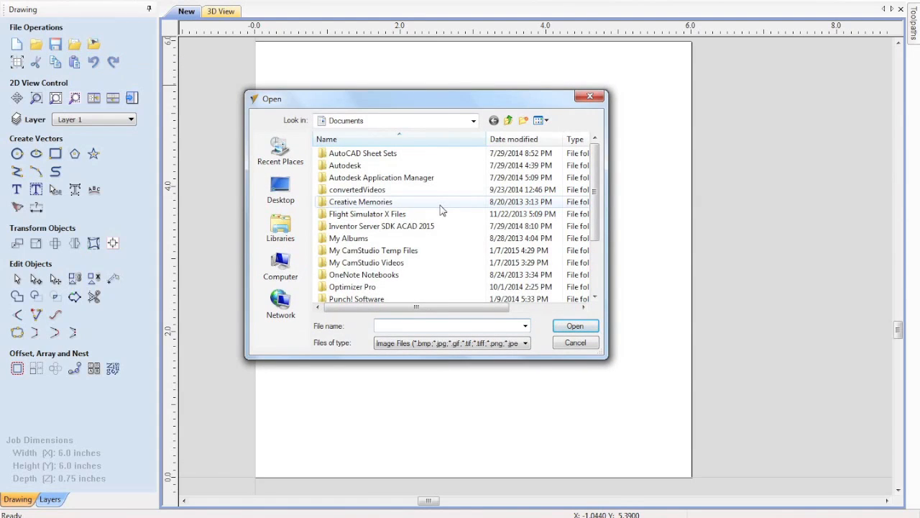
click(584, 343)
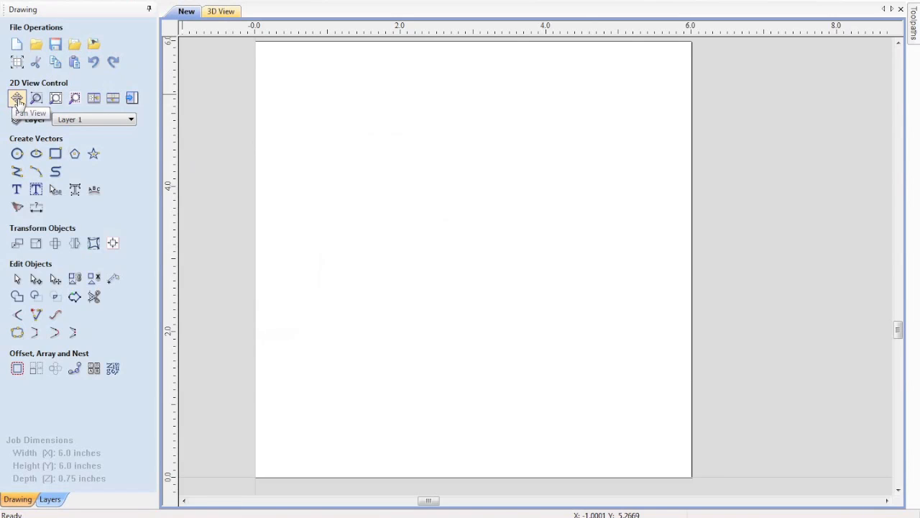
Pan the 2D view, zoom into a small area of the sheet and fit the whole job back into view.
click(16, 99)
drag(357, 153, 315, 184)
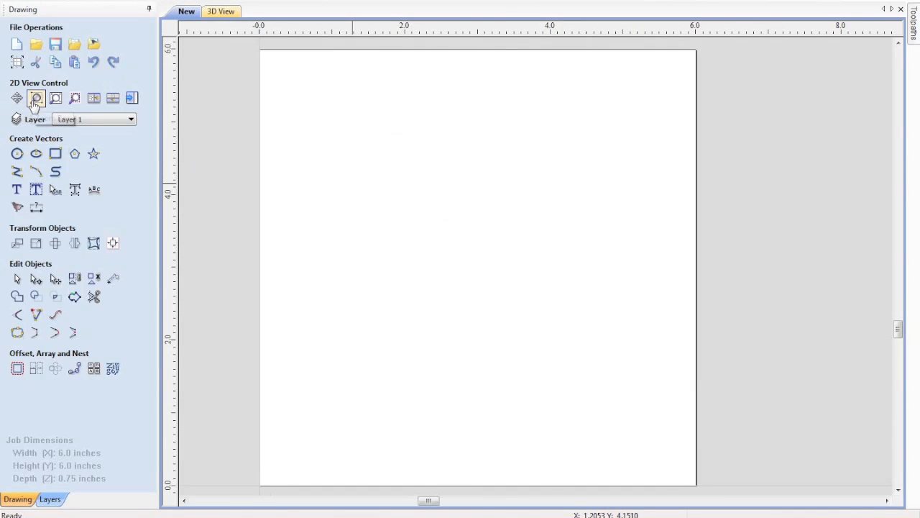
click(35, 97)
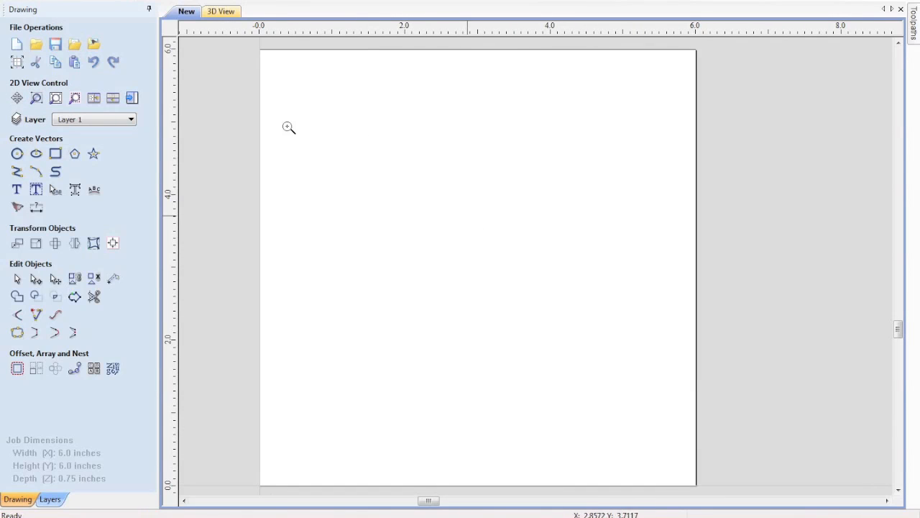
drag(335, 136, 441, 205)
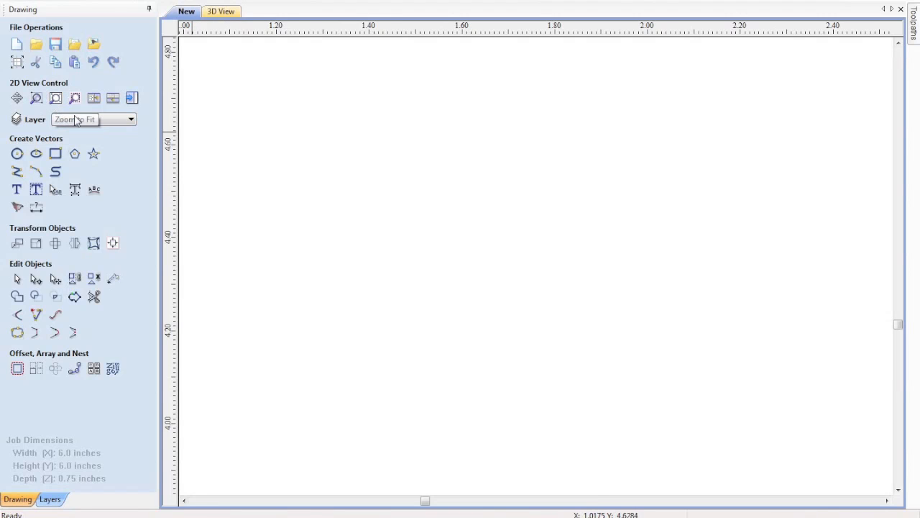
click(56, 100)
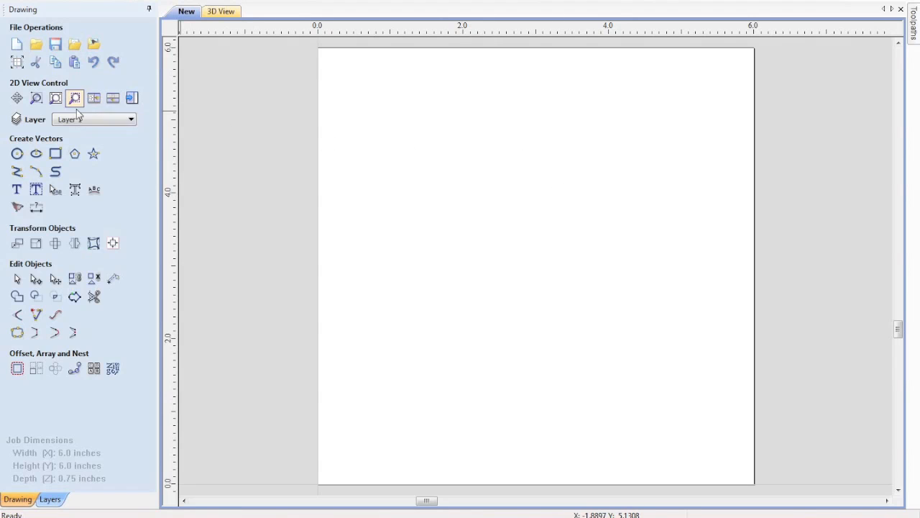
Tile the 2D and 3D views side by side, stacked one above the other, and side by side again.
click(93, 98)
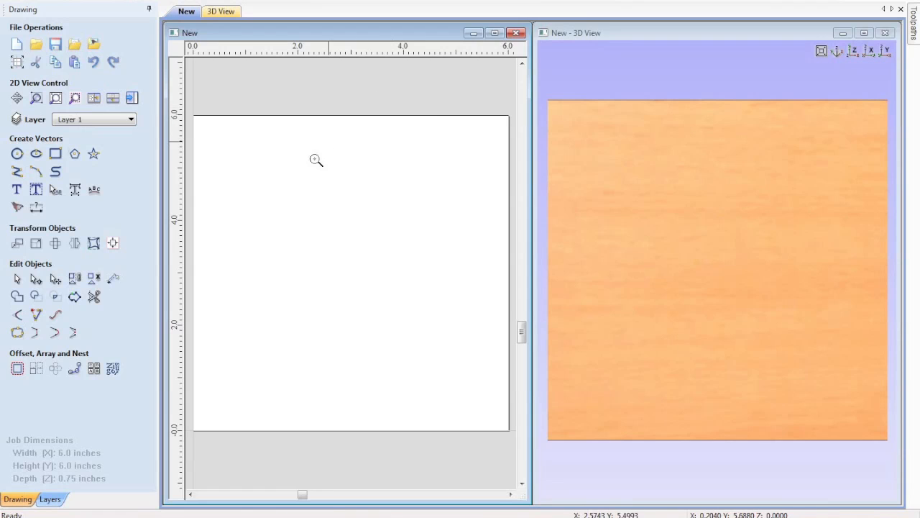
click(115, 98)
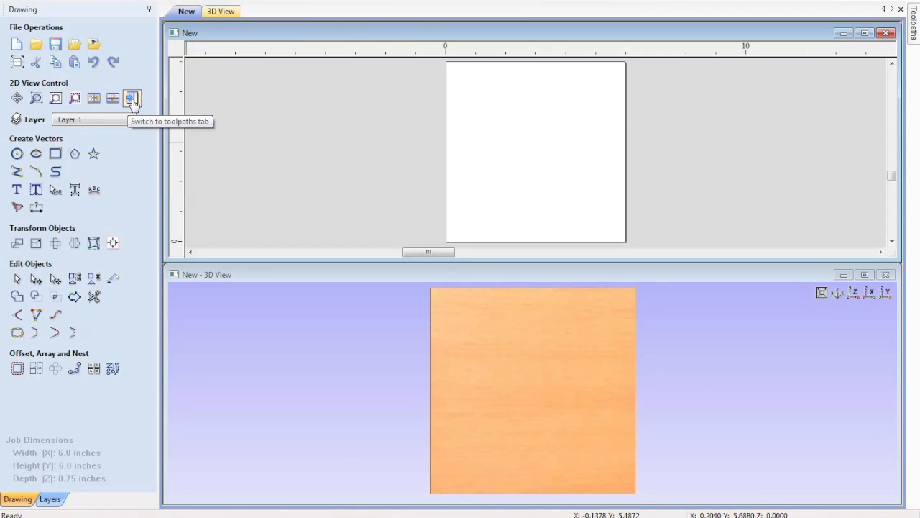
click(94, 98)
Switch to the toolpath operations layout, bring back the drawing tools and try both tilings of the 2D and 3D views.
click(132, 101)
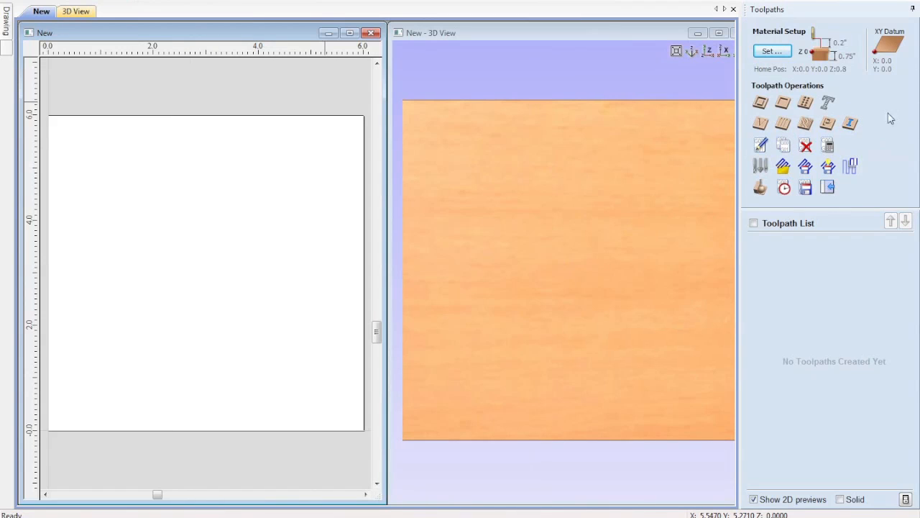
mouse_move(4, 29)
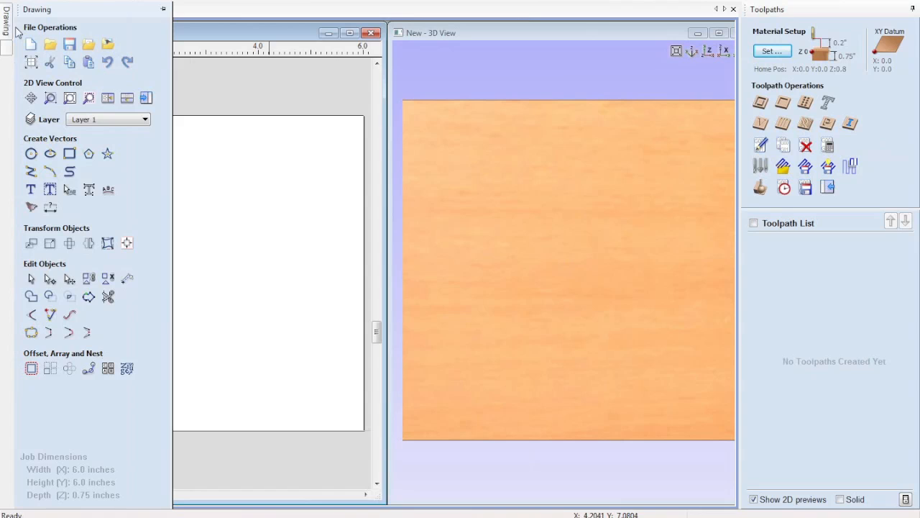
click(148, 100)
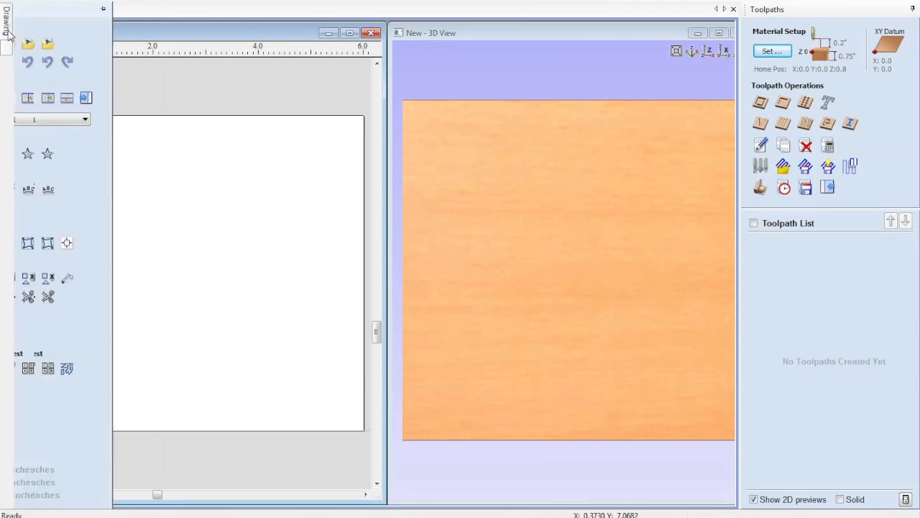
click(108, 98)
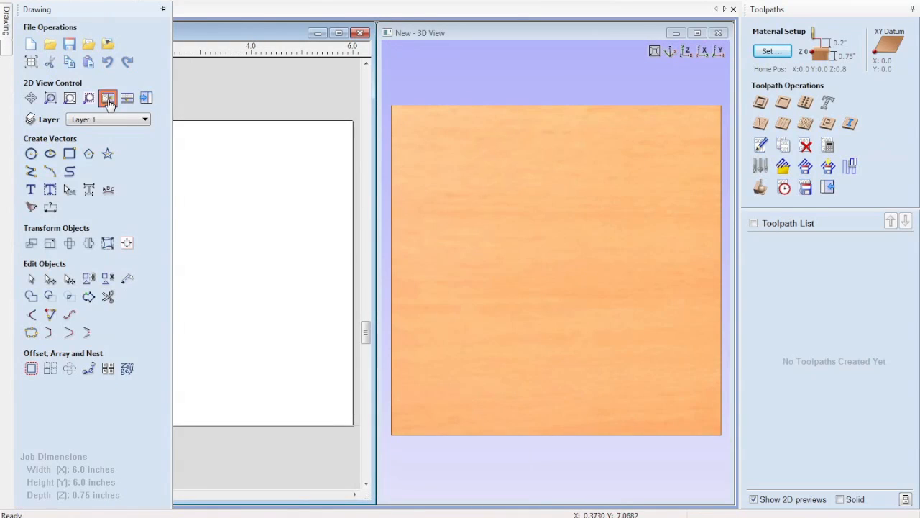
click(127, 98)
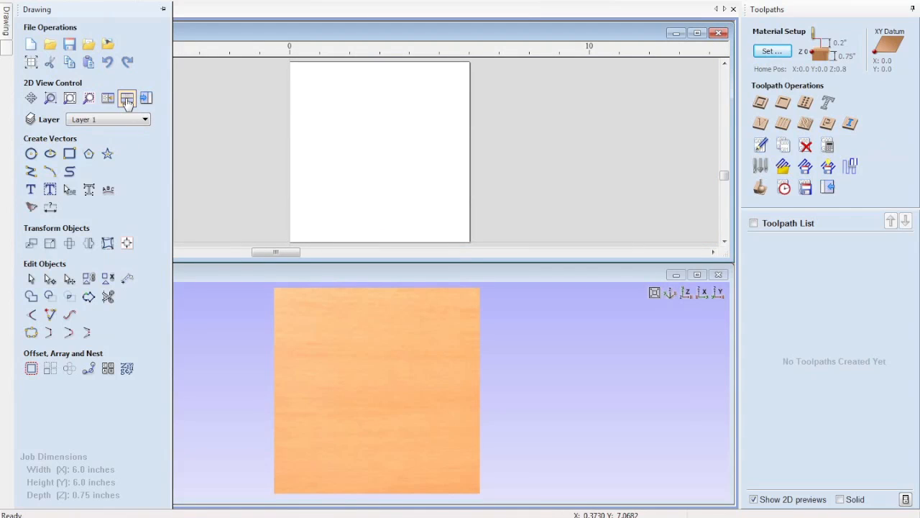
Close the current job and create a new 6 by 6 inch file with 0.75 inch thick material.
click(733, 10)
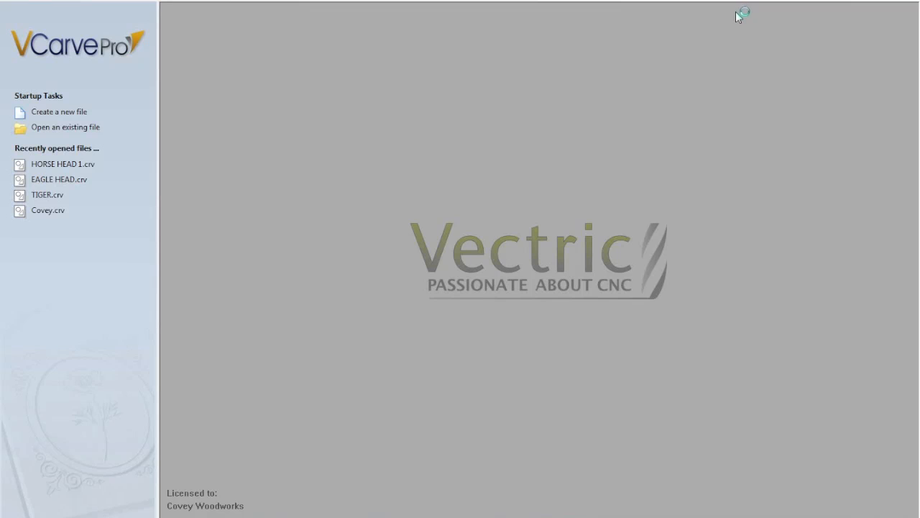
click(67, 108)
click(35, 258)
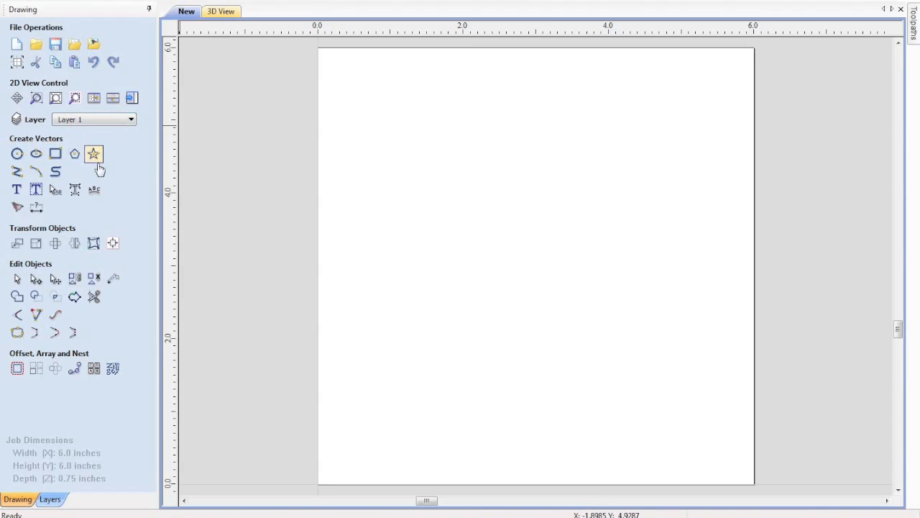
Add a second layer to the drawing and leave it as the active layer.
click(127, 122)
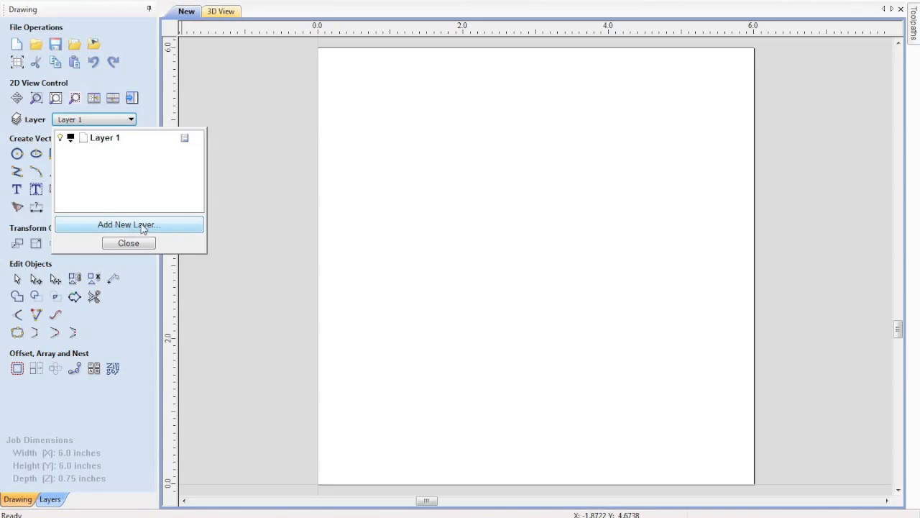
click(129, 225)
click(122, 167)
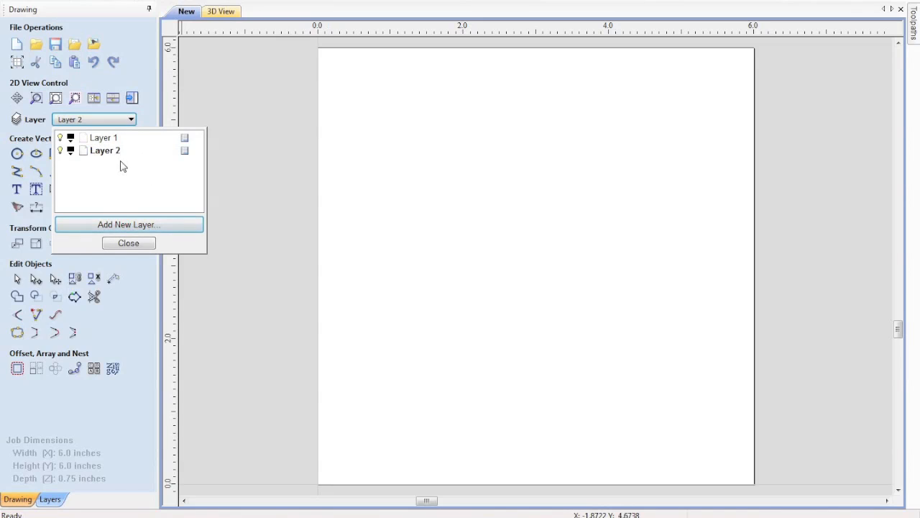
click(61, 151)
click(129, 243)
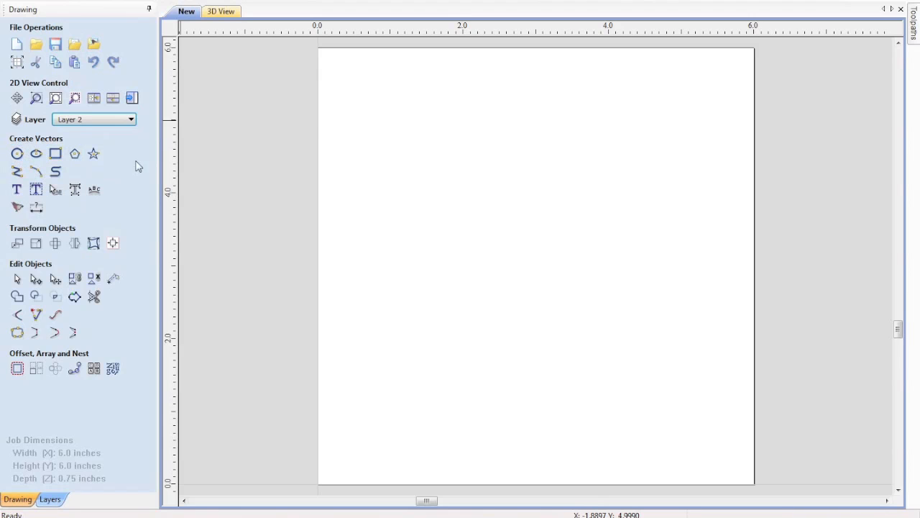
Draw a circle about 3.95 inches in diameter, centred at about X 1.39, Y 3.21.
click(18, 155)
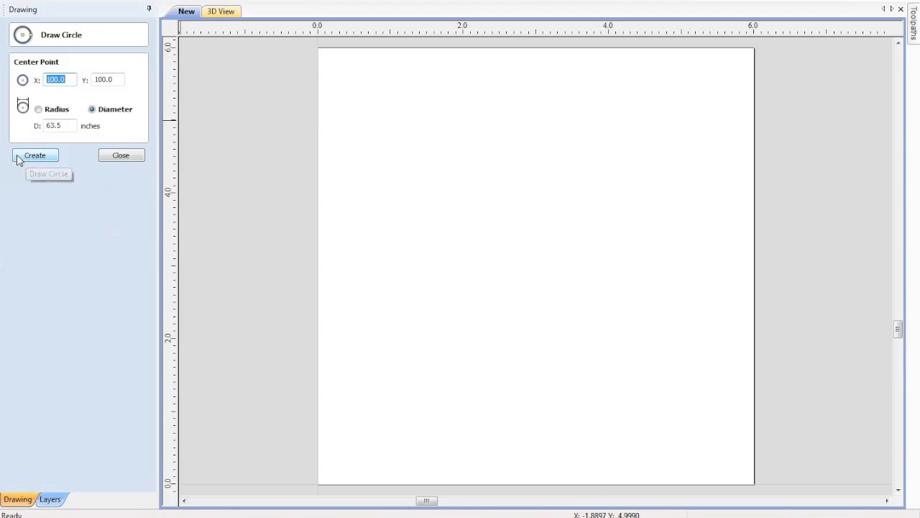
click(418, 249)
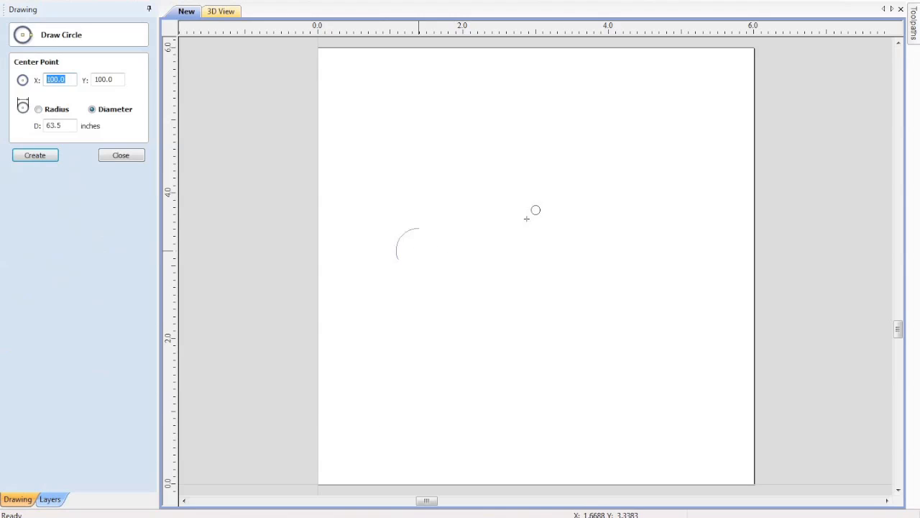
click(559, 210)
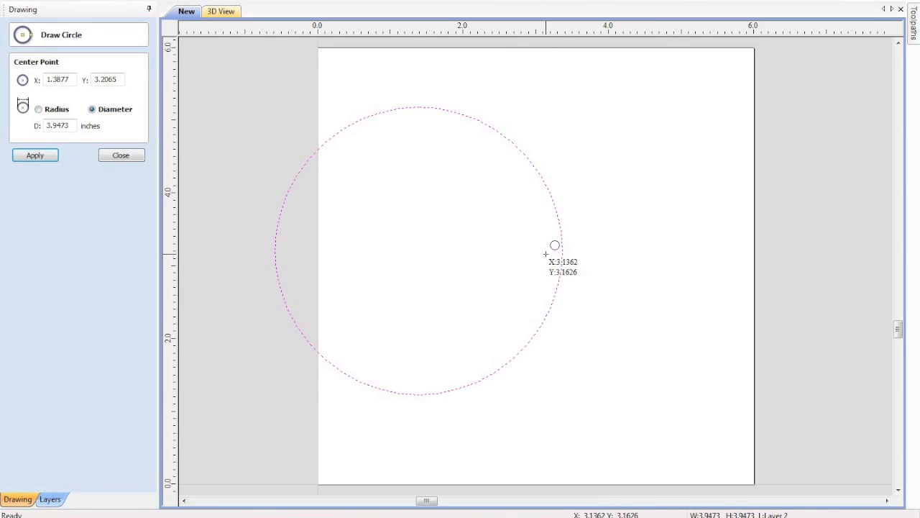
Move the circle's centre to X 3, Y 3, set its radius to 1.4 inches, and deselect it after applying.
double_click(71, 80)
text(3)
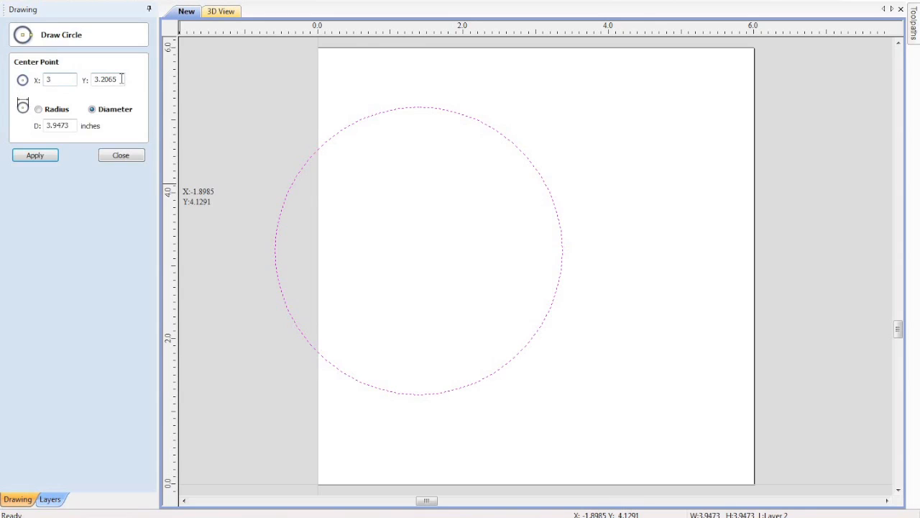
double_click(121, 79)
text(3)
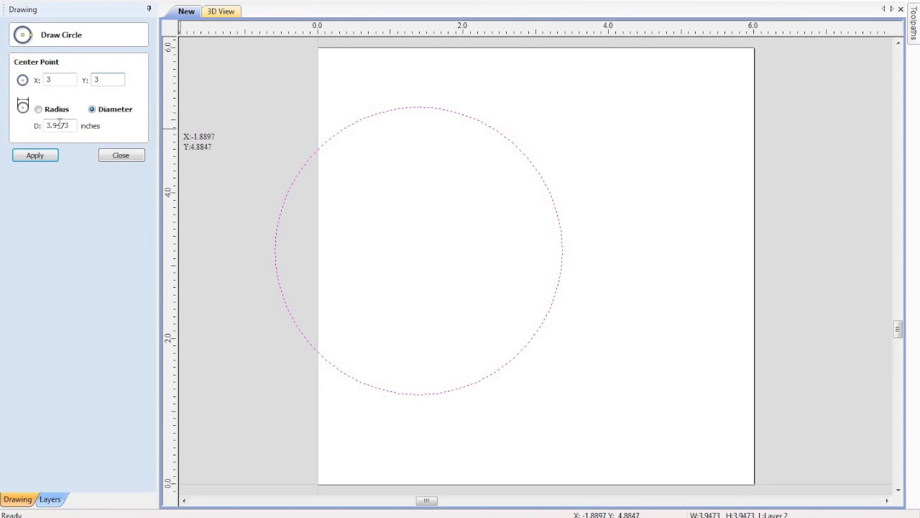
drag(74, 125, 13, 125)
text(1.4)
click(46, 153)
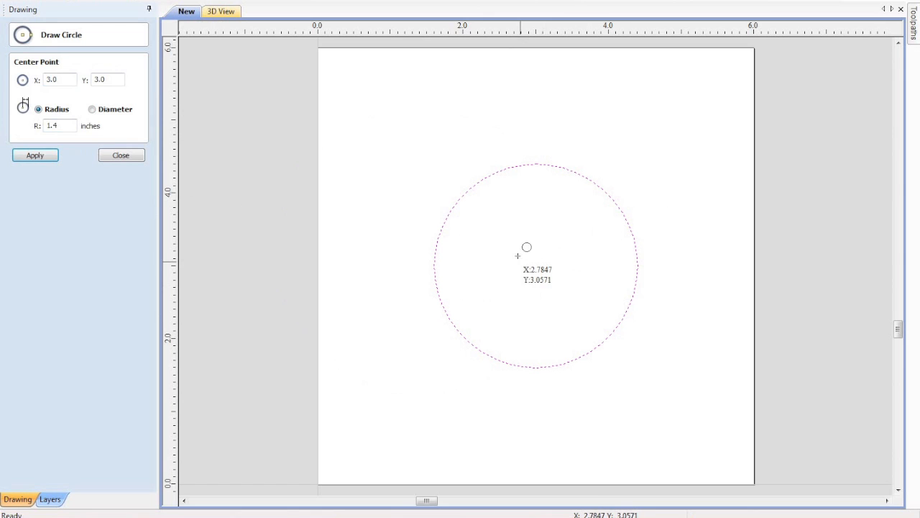
click(132, 155)
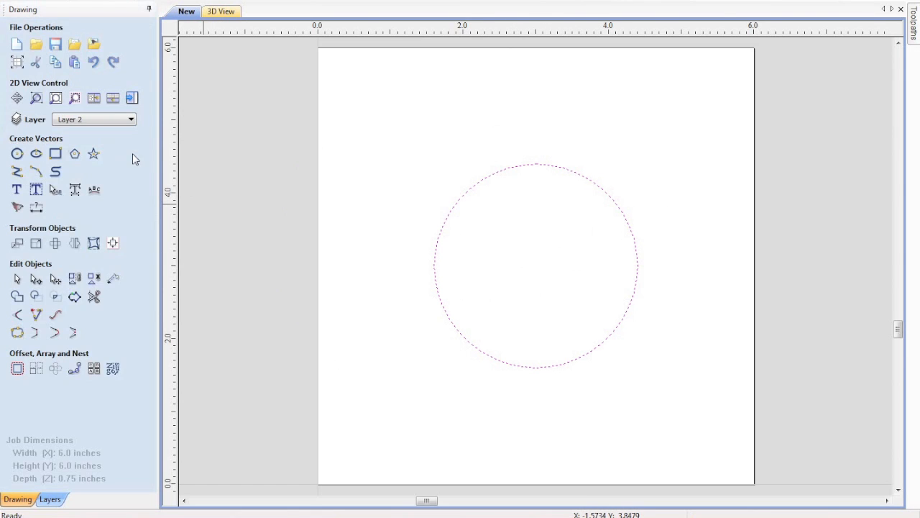
click(615, 234)
Draw an ellipse centred at about X 0.69, Y 4.97 and set its width to 4 inches and height to 1 inch.
click(36, 153)
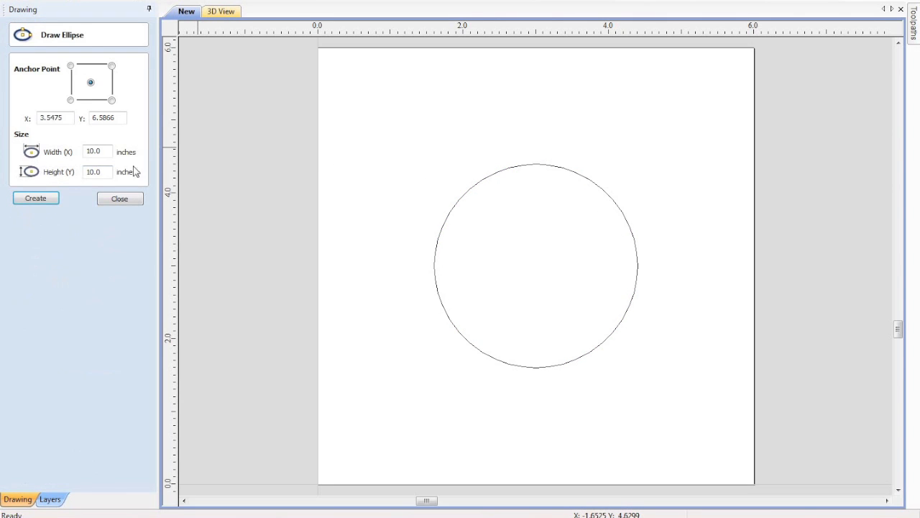
drag(368, 122, 481, 151)
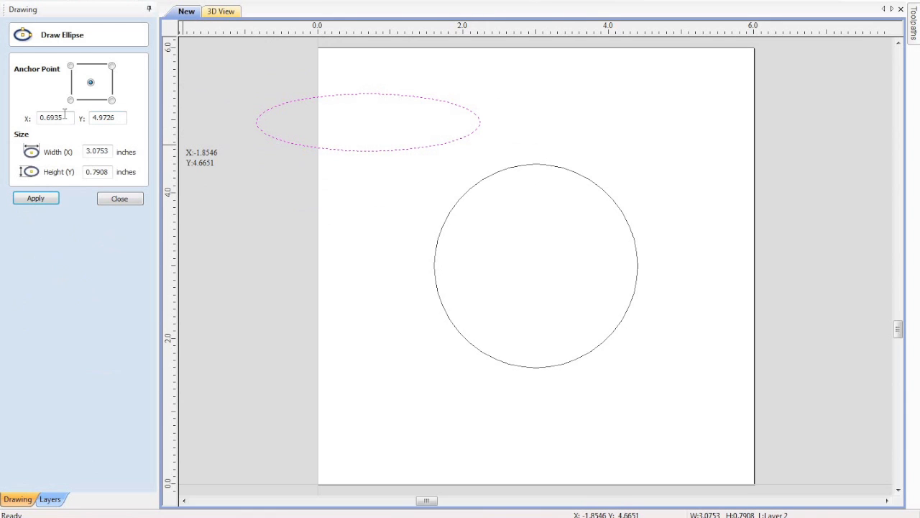
double_click(111, 151)
text(4)
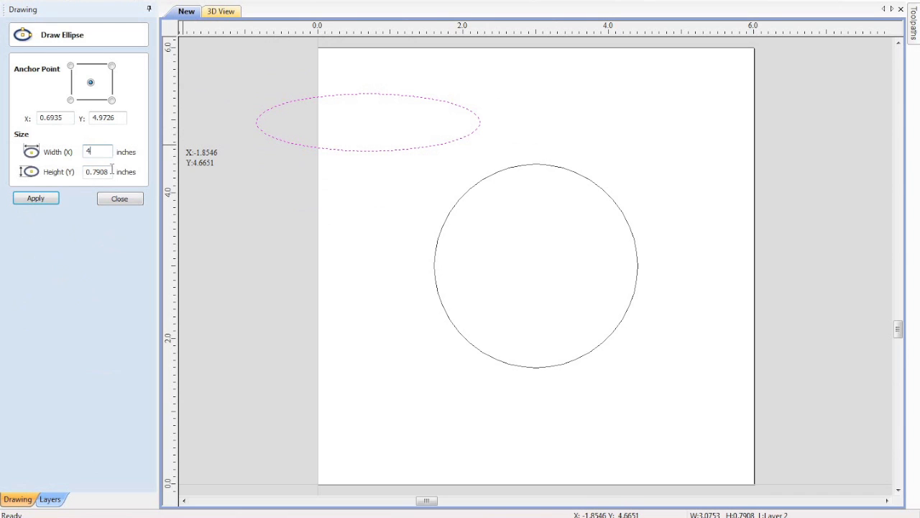
key(Tab)
text(1)
click(53, 200)
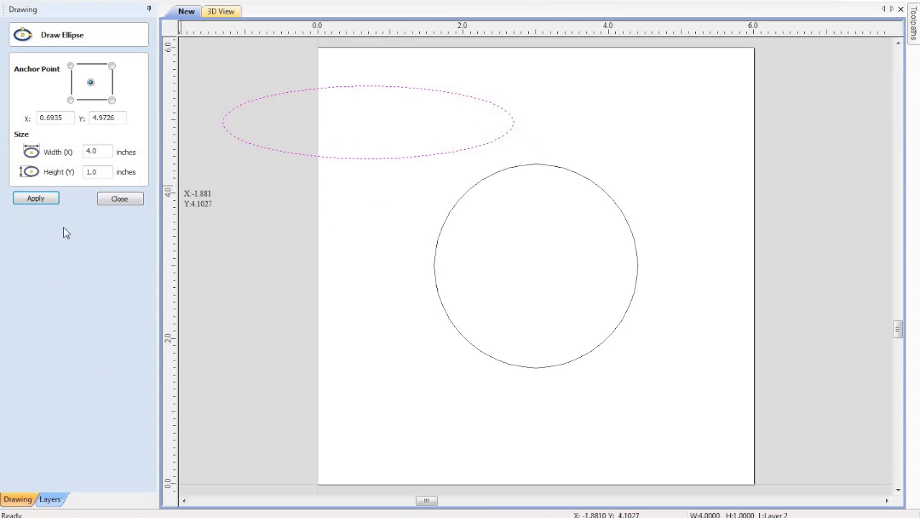
Finish the ellipse tool, check the ellipse by selecting it once, and leave it deselected.
click(126, 200)
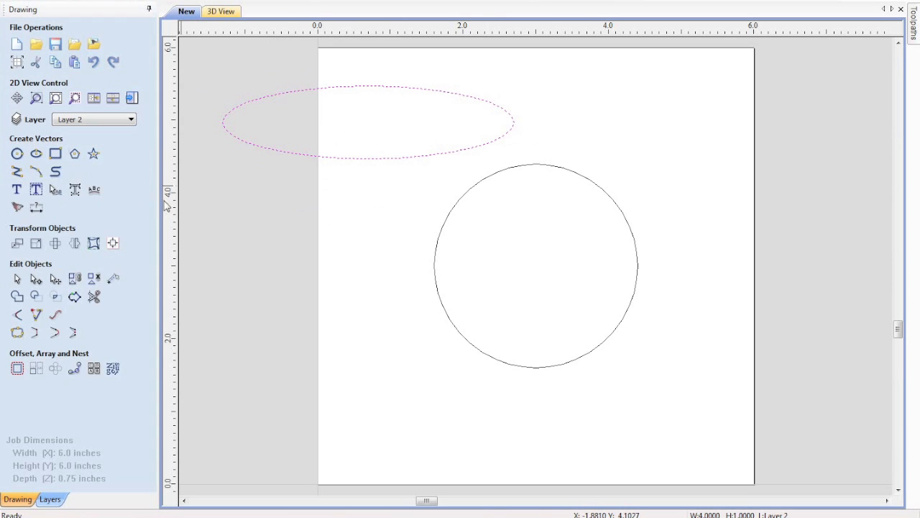
click(264, 190)
click(393, 160)
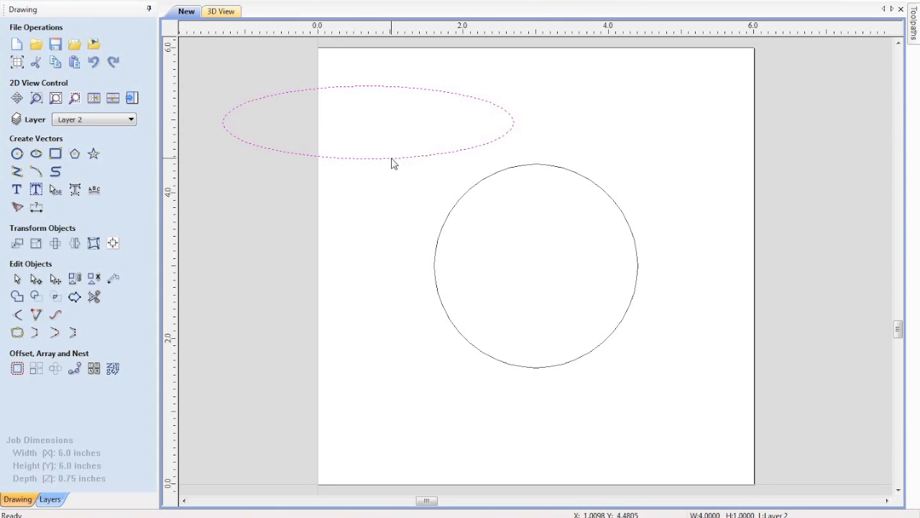
click(264, 193)
Draw a rectangle about 2.26 by 1.41 inches and enter X 4, Y 2 for its centre anchor.
click(60, 159)
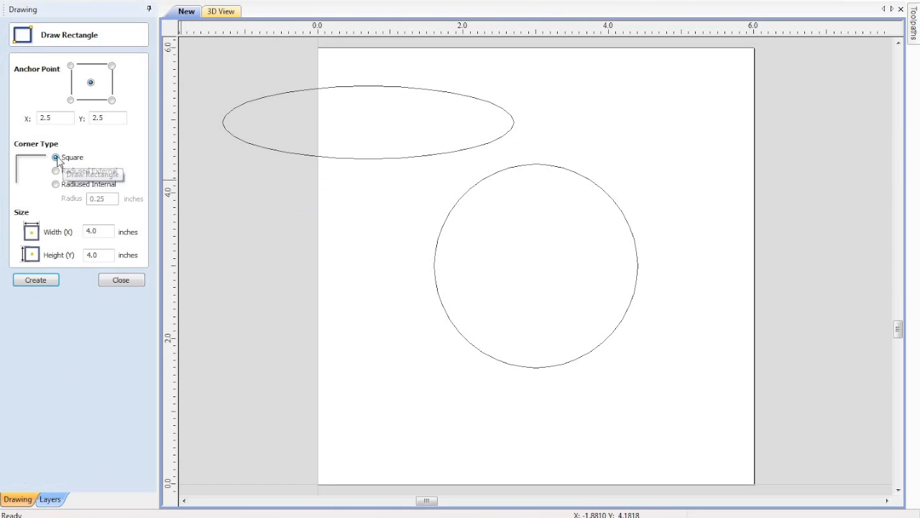
mouse_move(543, 118)
mouse_down()
mouse_move(672, 195)
mouse_move(651, 279)
mouse_move(579, 267)
mouse_move(707, 220)
mouse_up()
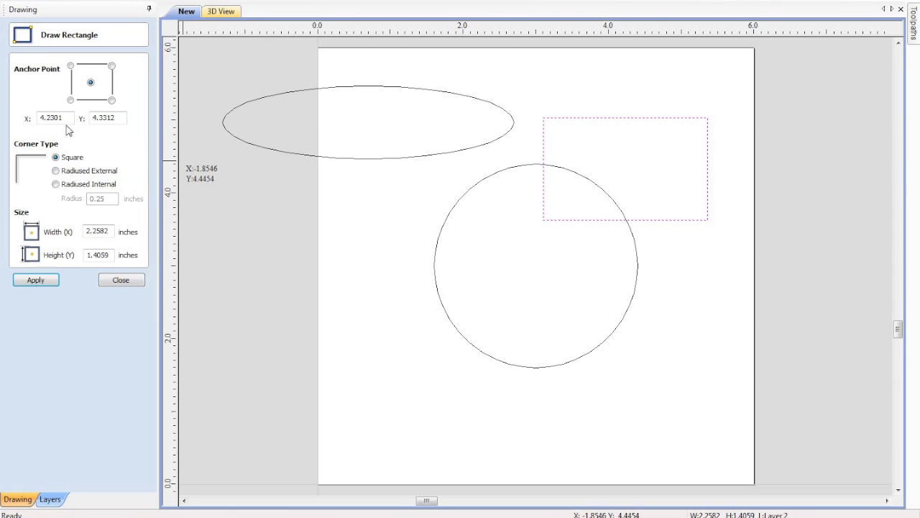
drag(66, 118, 7, 120)
text(4)
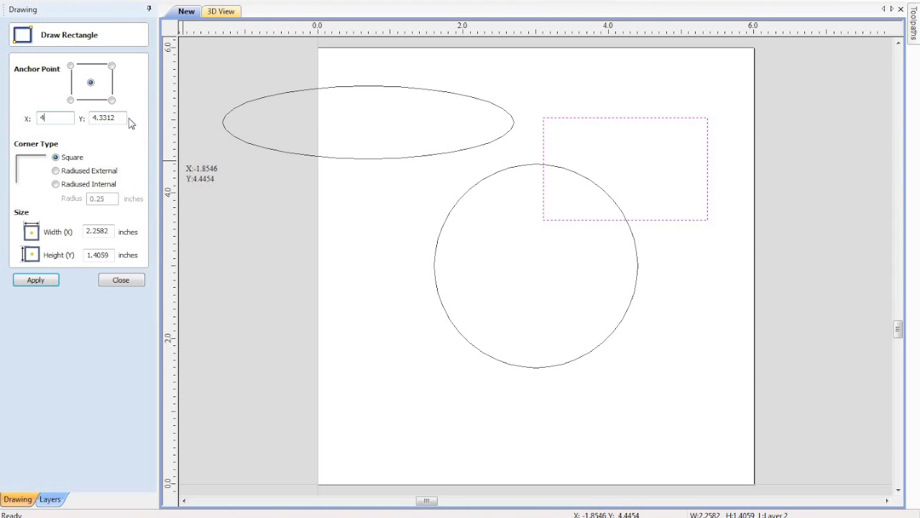
drag(126, 118, 71, 117)
text(2)
Try the radiused external and internal corner types, return to square corners, and apply the rectangle's changes before closing the tool.
click(78, 172)
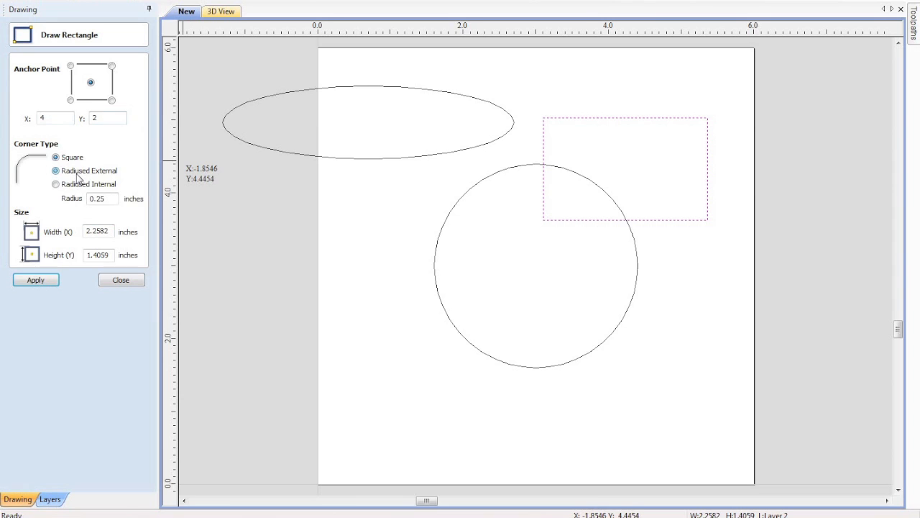
click(63, 185)
click(67, 160)
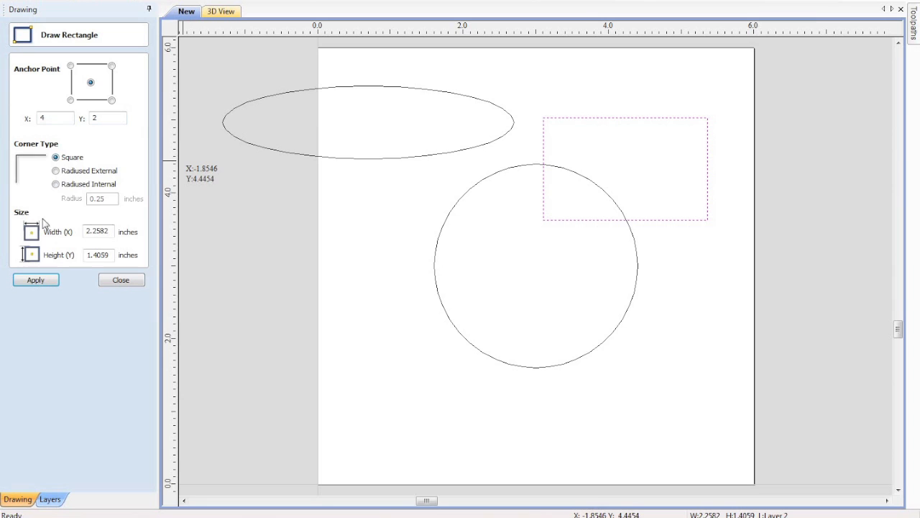
click(36, 281)
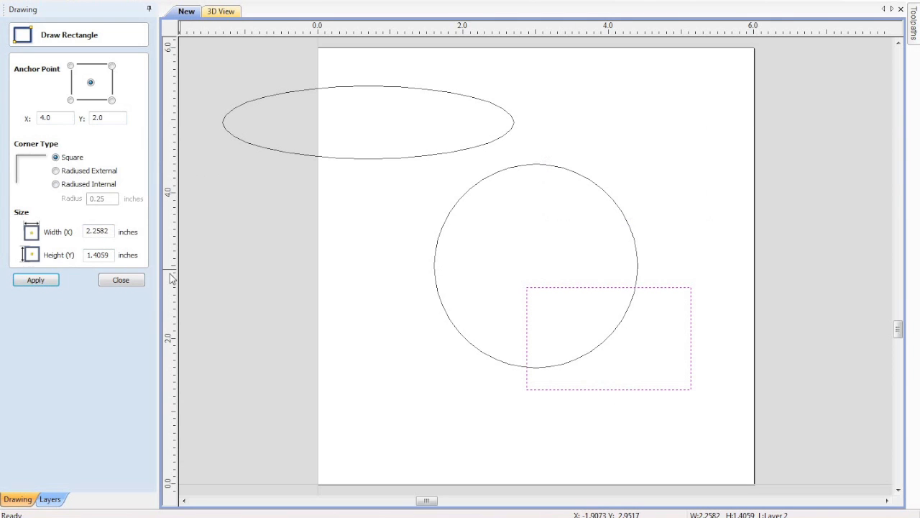
click(141, 281)
click(554, 333)
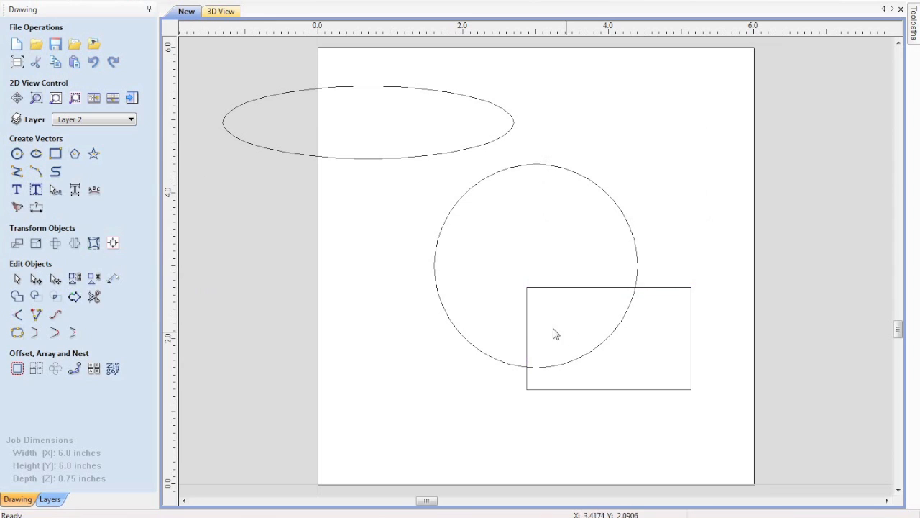
click(517, 323)
click(342, 299)
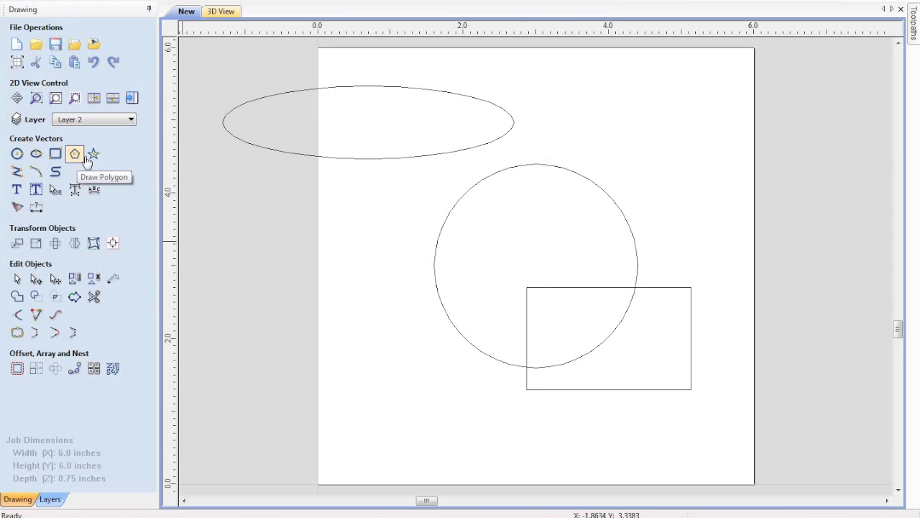
Create a seven-sided polygon centred at X 2, Y 2 with a radius of 3 inches.
click(77, 155)
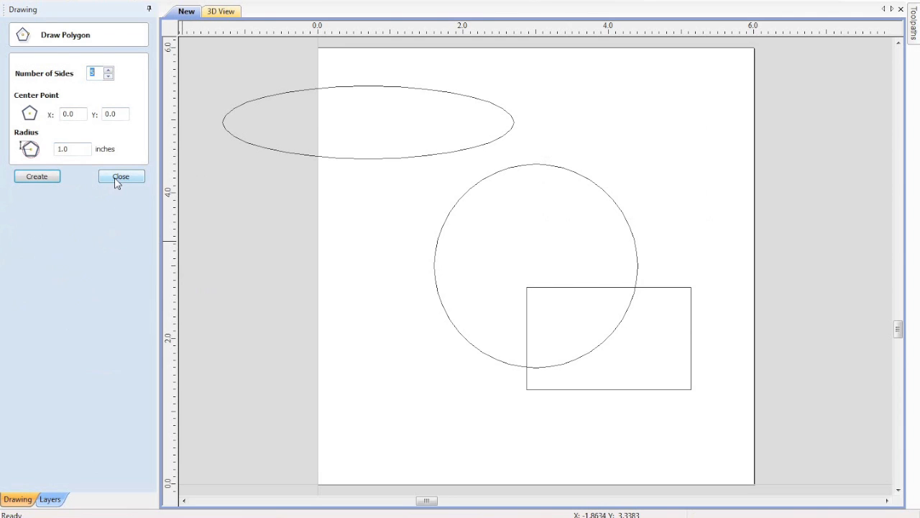
click(81, 114)
text(2)
click(114, 114)
text(2)
drag(78, 149, 1, 146)
text(3)
click(50, 178)
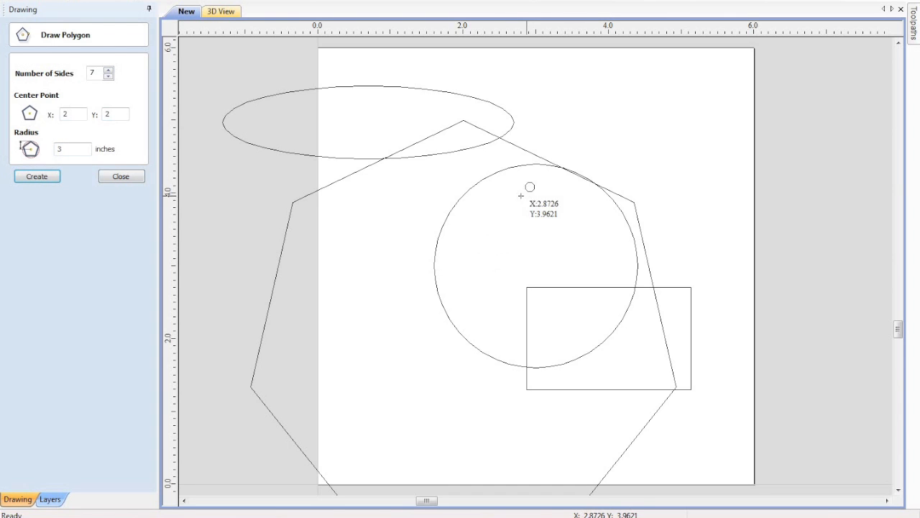
click(129, 180)
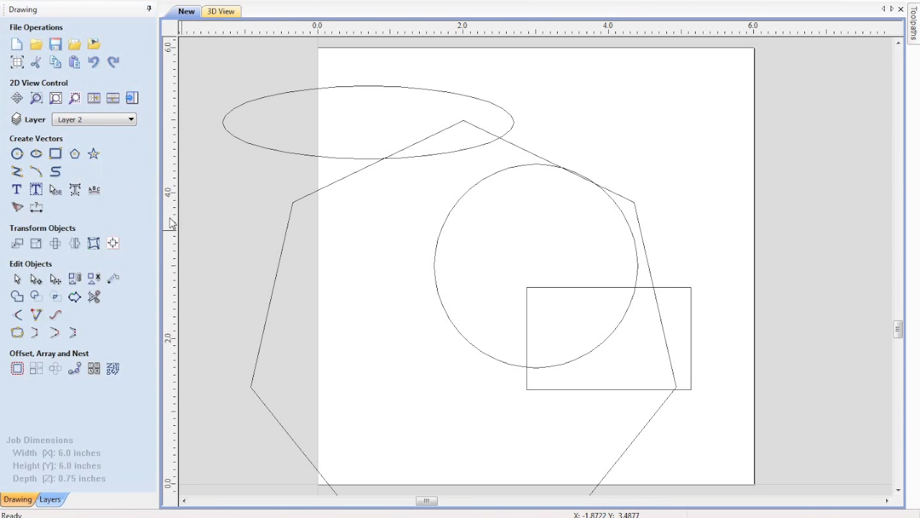
Create a six-pointed star centred at X 0, Y 0 with a 1-inch outer radius and a 50% inner radius.
click(93, 154)
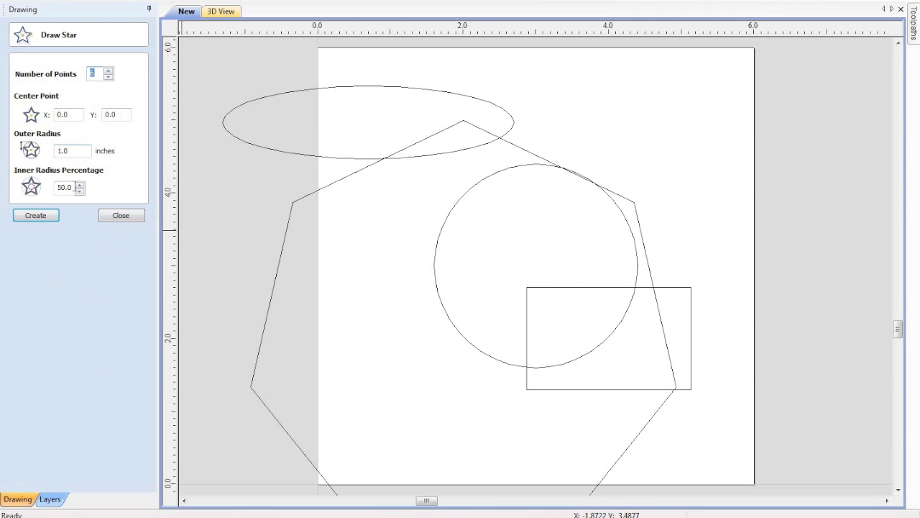
click(45, 215)
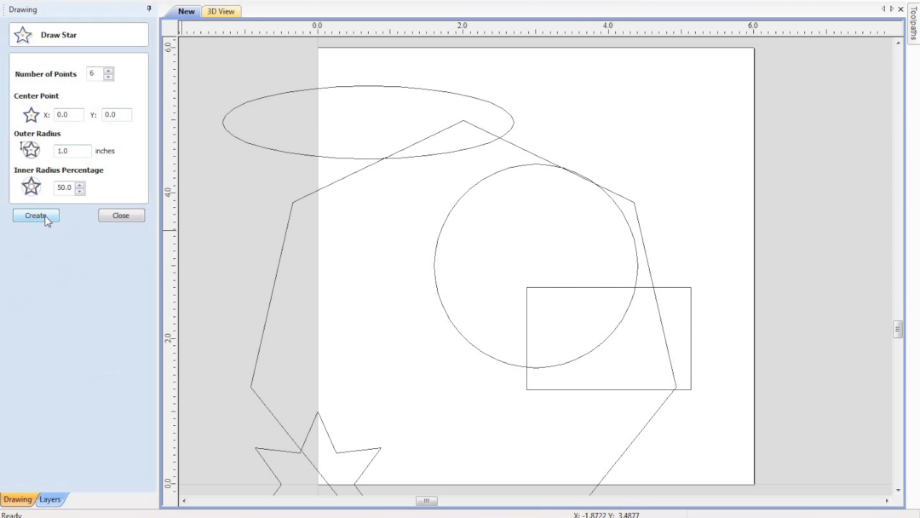
click(126, 217)
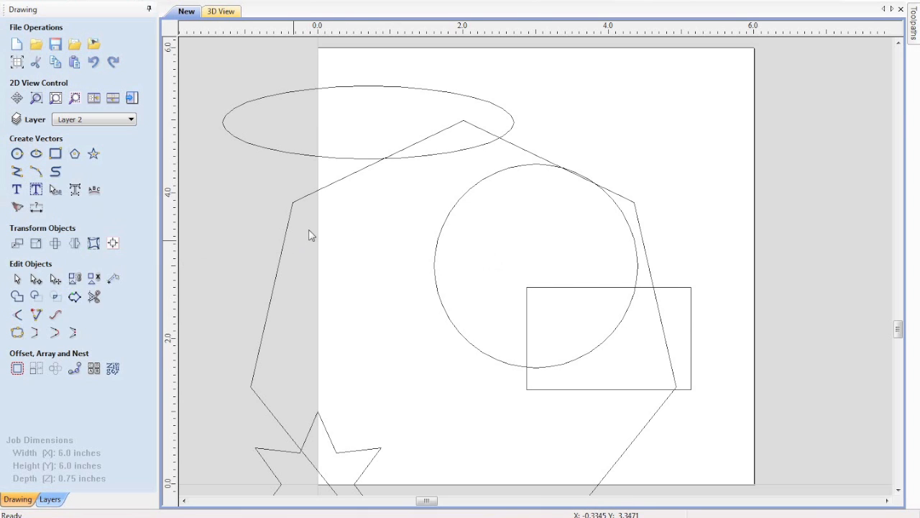
Select the seven-sided polygon directly and with a crossing selection box, clearing the selection each time.
click(266, 269)
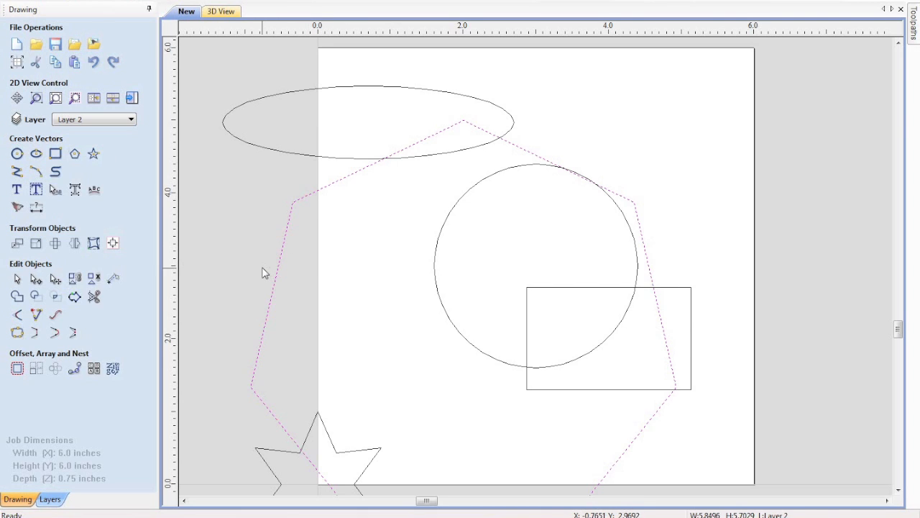
click(333, 230)
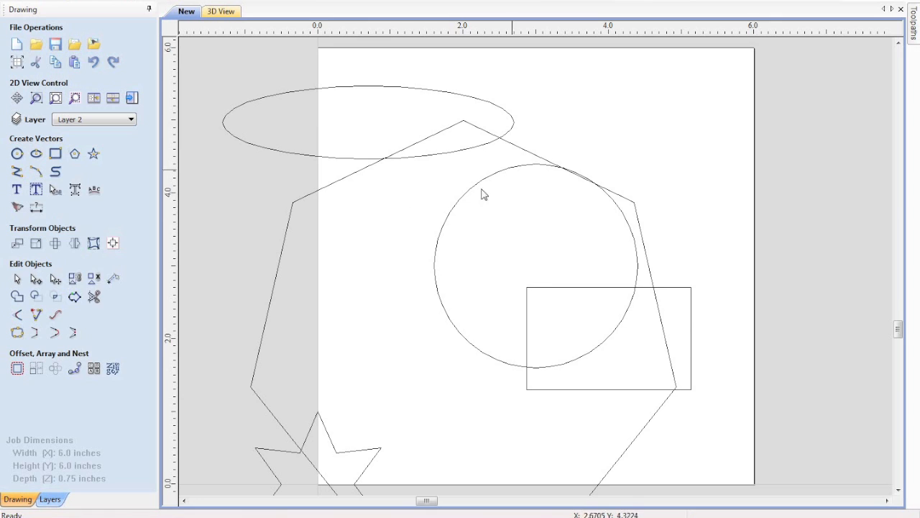
drag(335, 216, 216, 312)
drag(330, 234, 246, 285)
drag(364, 223, 231, 296)
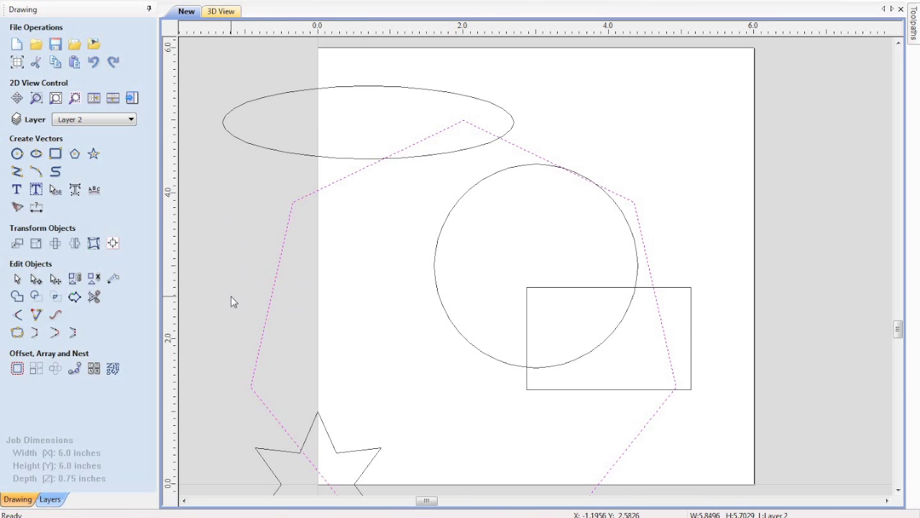
click(399, 210)
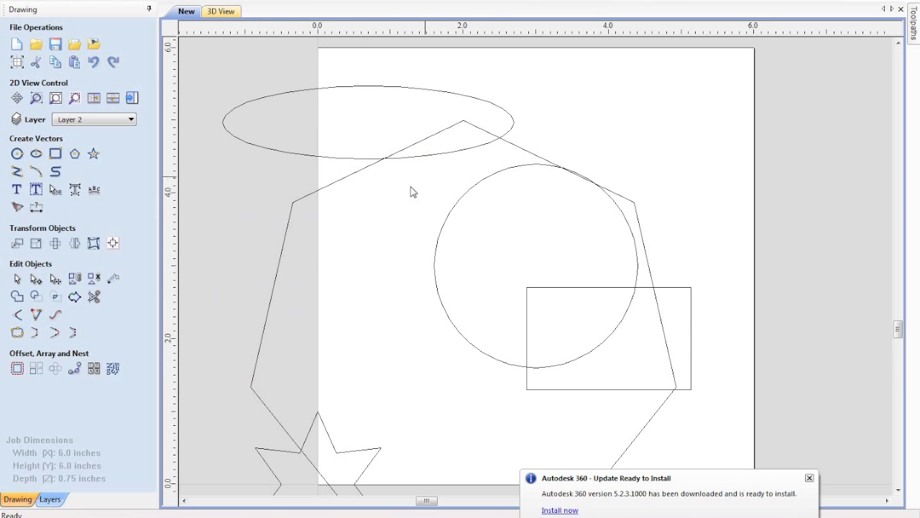
Try enclosing box selections around the rectangle and circle, make a crossing selection that includes the polygon, and clear the selection.
drag(515, 268, 731, 423)
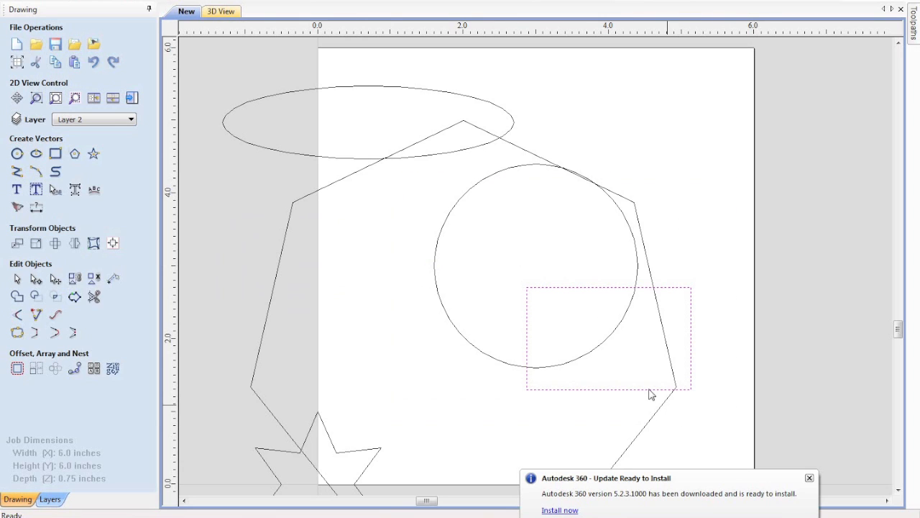
click(413, 223)
drag(394, 220, 696, 404)
drag(406, 236, 756, 449)
click(721, 289)
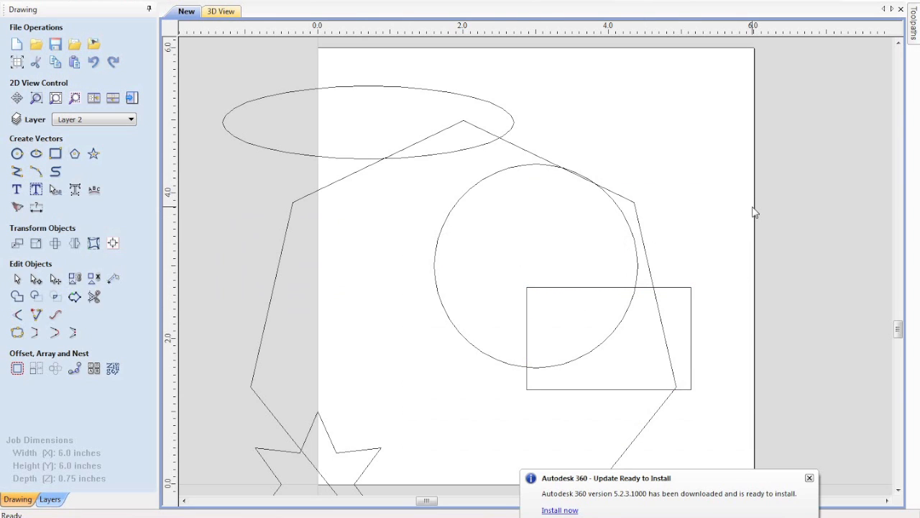
drag(537, 344, 493, 368)
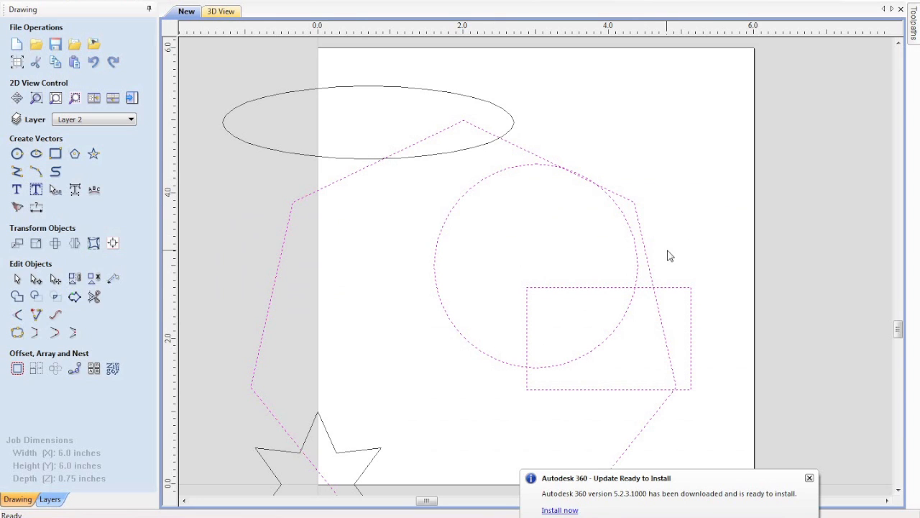
click(717, 188)
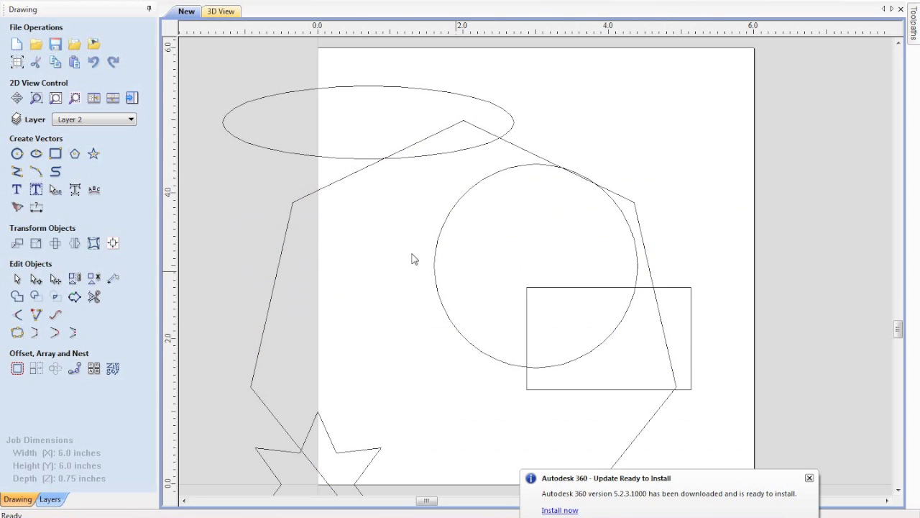
Scale the seven-sided polygon to about 2.87 by 2.79 inches and move it into the job's upper-right area.
click(287, 232)
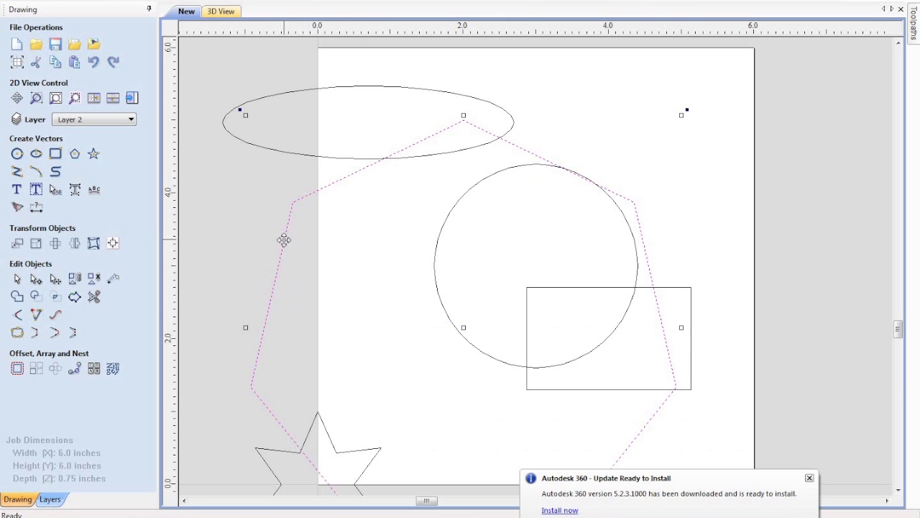
drag(638, 164, 461, 315)
drag(357, 432, 599, 170)
click(725, 121)
click(585, 266)
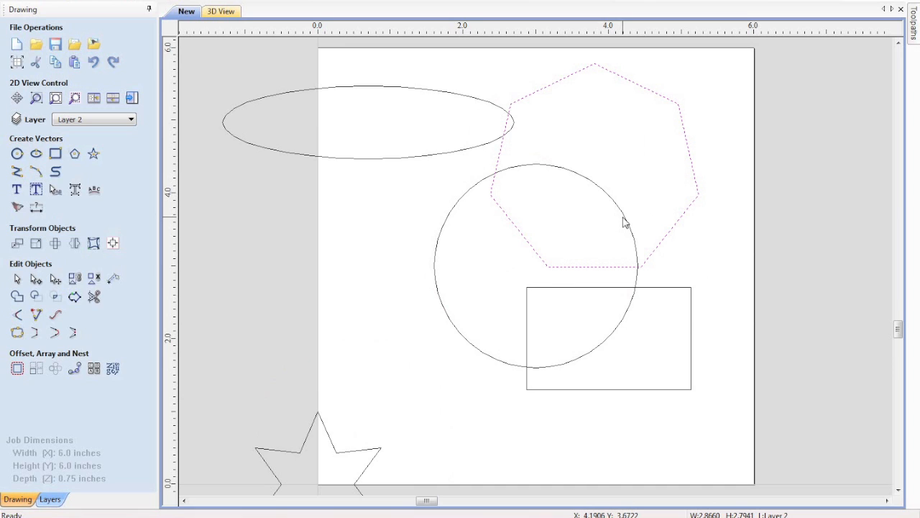
Nudge the seven-sided polygon down by four increments so it sits just above the rectangle, and deselect it.
key(Down)
key(Down)
key(Down)
key(Down)
click(380, 218)
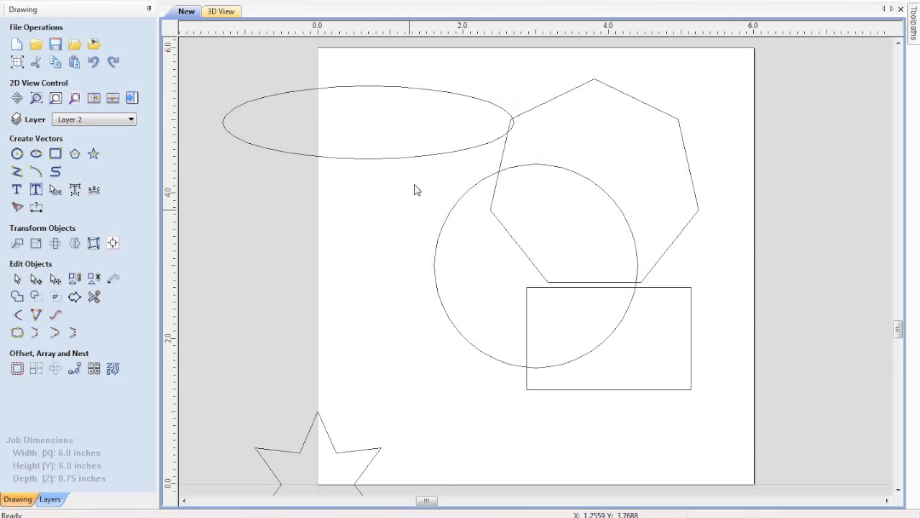
Scale the ellipse to about 3.44 by 0.86 inches and rotate it very slightly.
click(420, 161)
drag(519, 165, 490, 162)
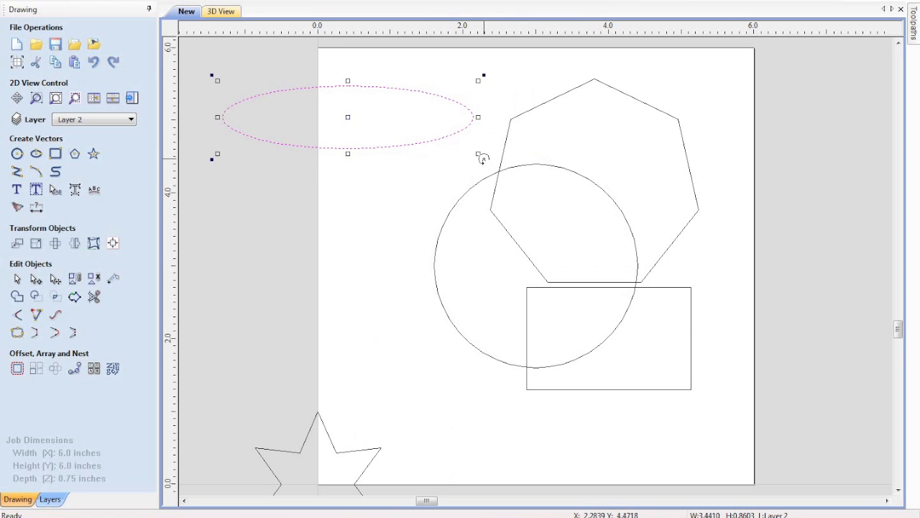
mouse_move(481, 156)
mouse_down()
mouse_move(438, 197)
mouse_move(486, 164)
mouse_up()
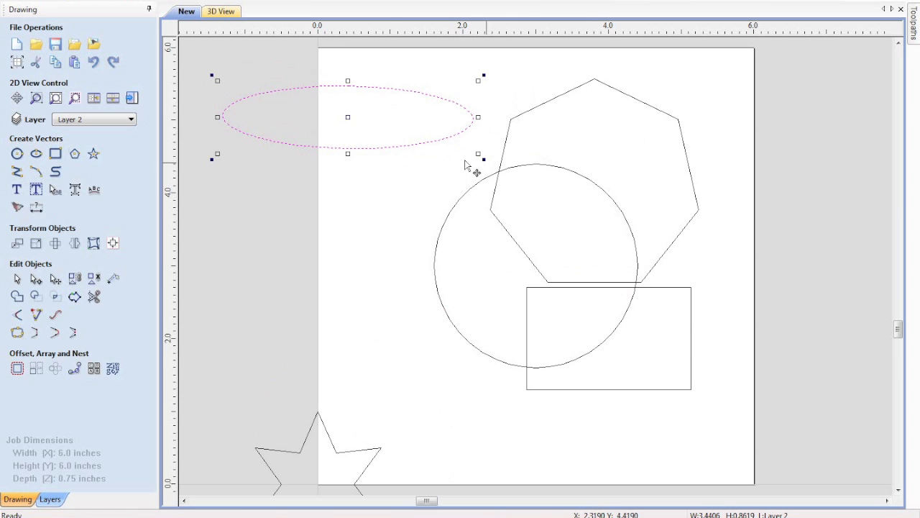
Move the ellipse fully inside the job area and the star's centre to about X 1.85, Y 2.78.
drag(349, 118, 455, 133)
click(351, 450)
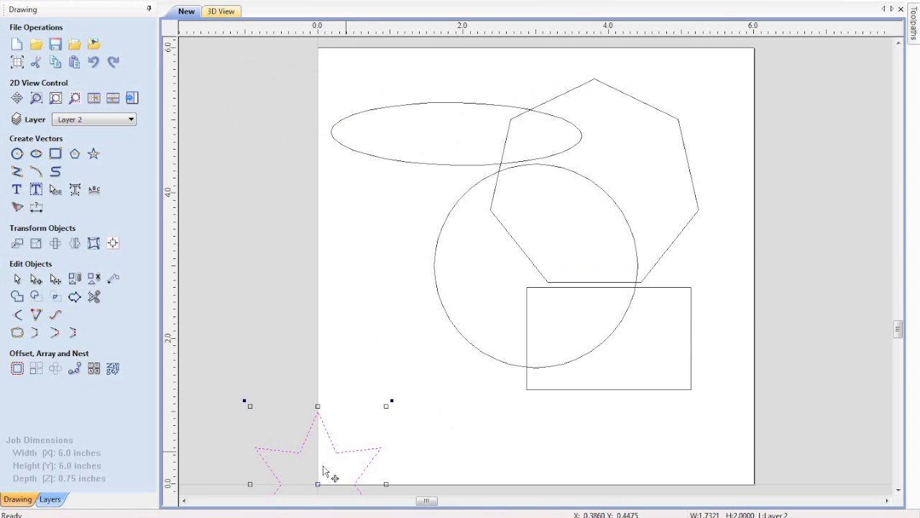
drag(321, 477, 453, 281)
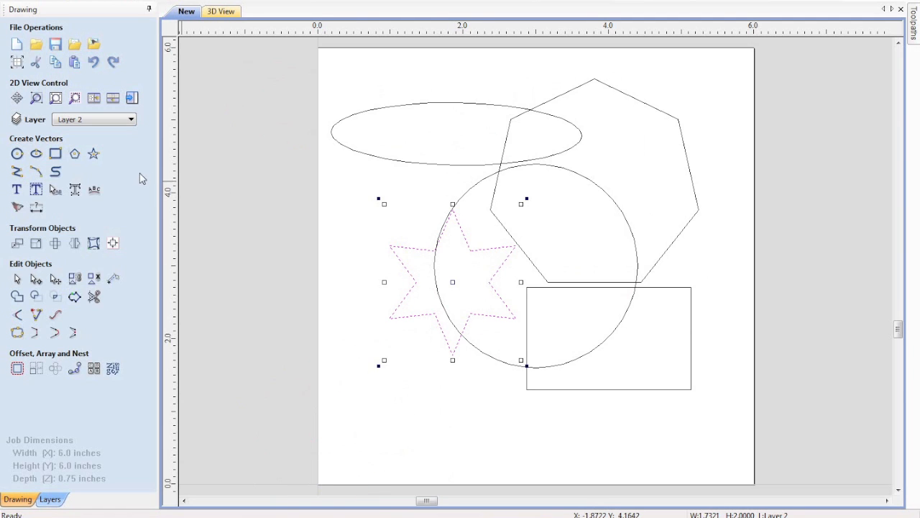
Draw an open three-segment zigzag polyline from about X 0.2, Y 3.5 to about X 1, Y 1.
click(17, 171)
click(330, 227)
click(426, 226)
click(337, 304)
click(391, 409)
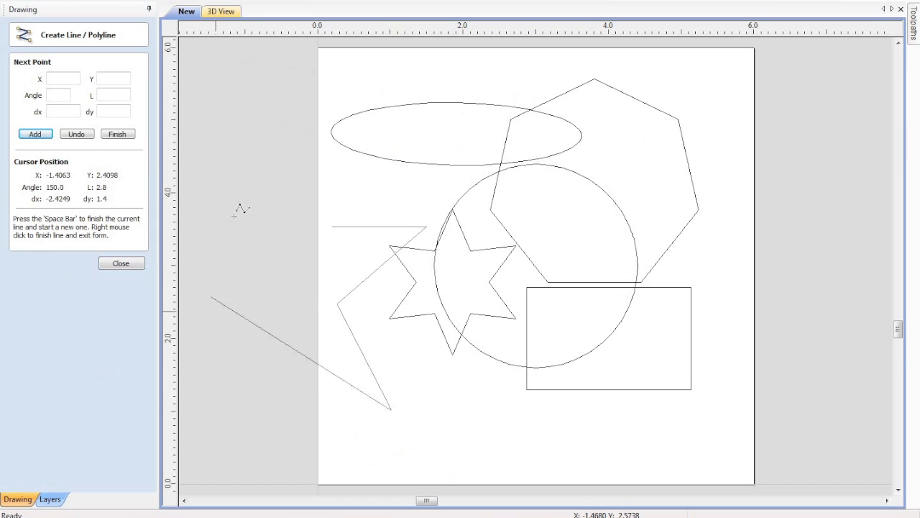
click(121, 263)
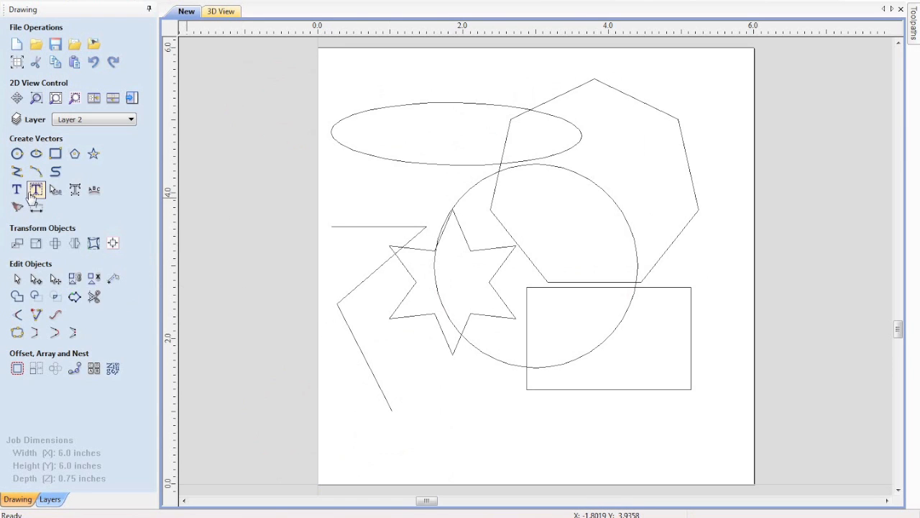
Draw a shallow arc through three points from about X 0.18, Y 0.64 to about X 2.96, Y 0.96, and close the arc settings.
click(58, 174)
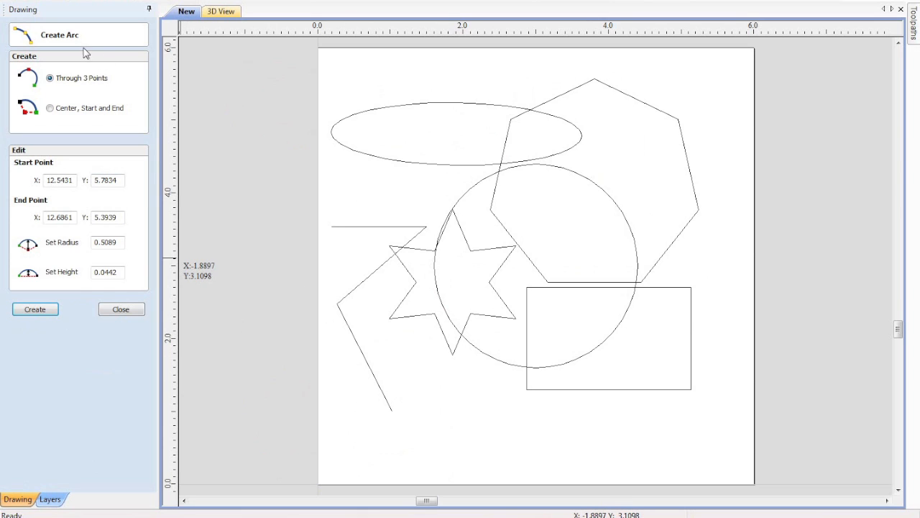
click(330, 437)
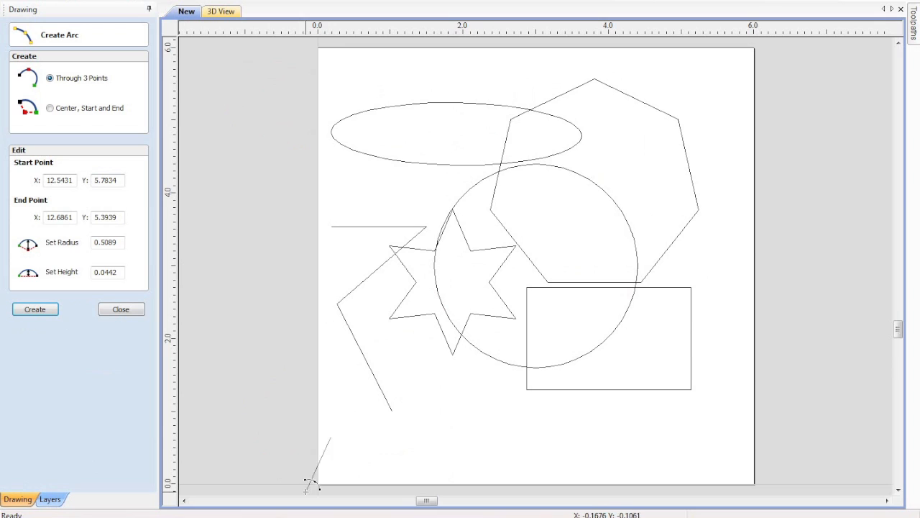
click(453, 394)
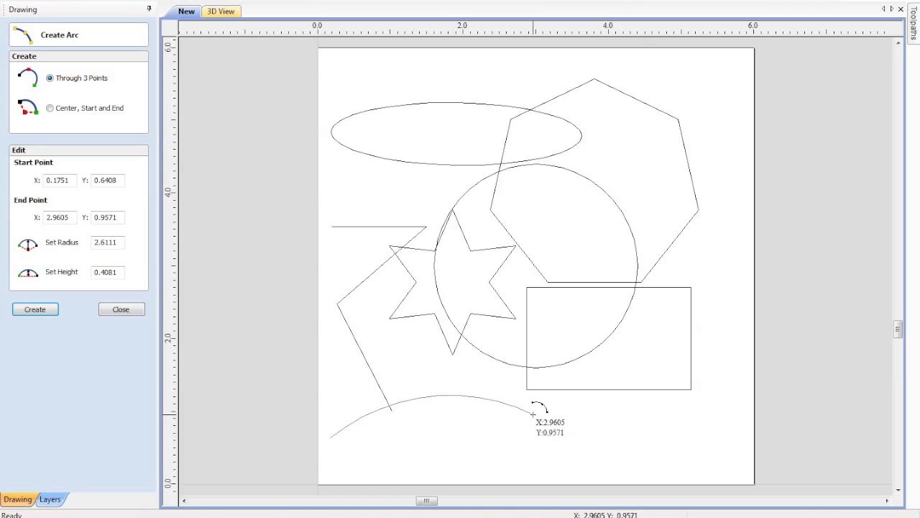
click(579, 413)
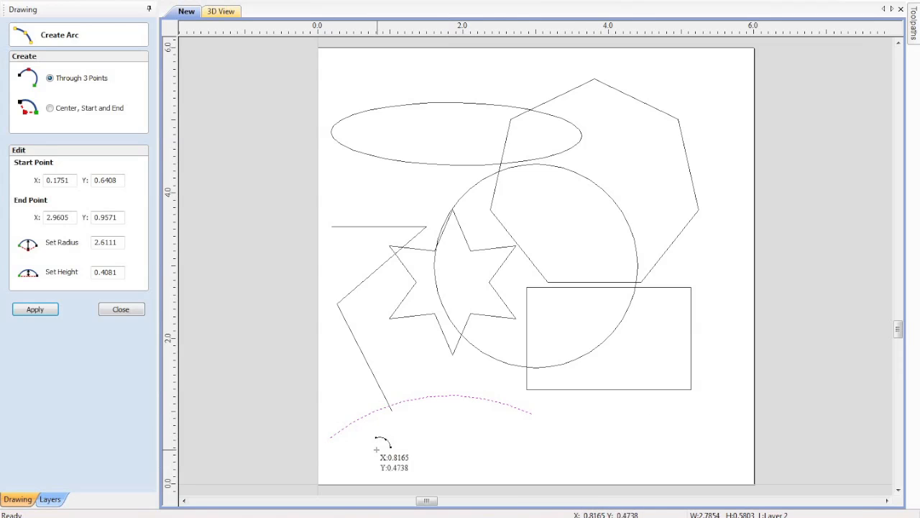
click(120, 310)
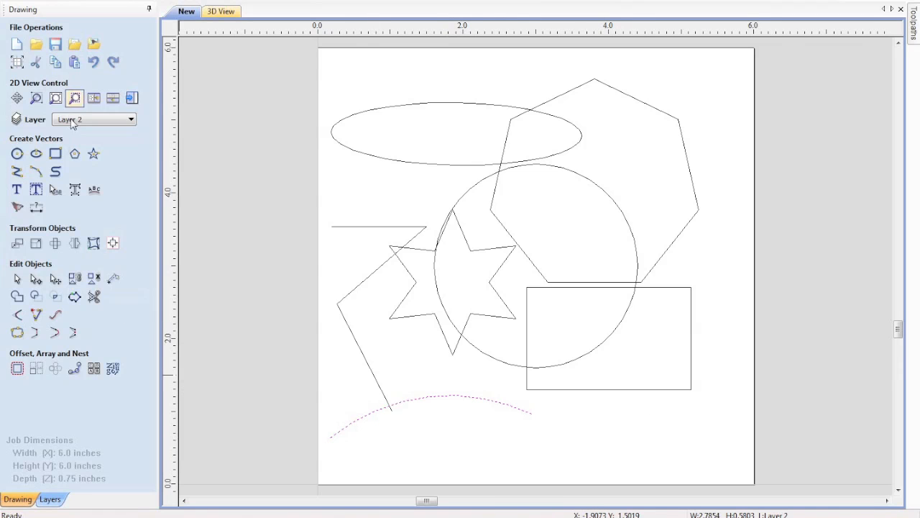
click(62, 171)
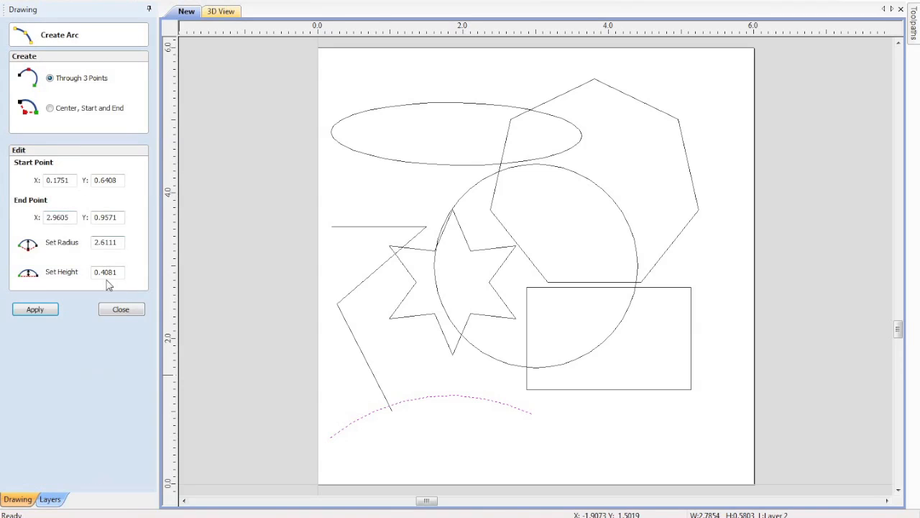
click(121, 309)
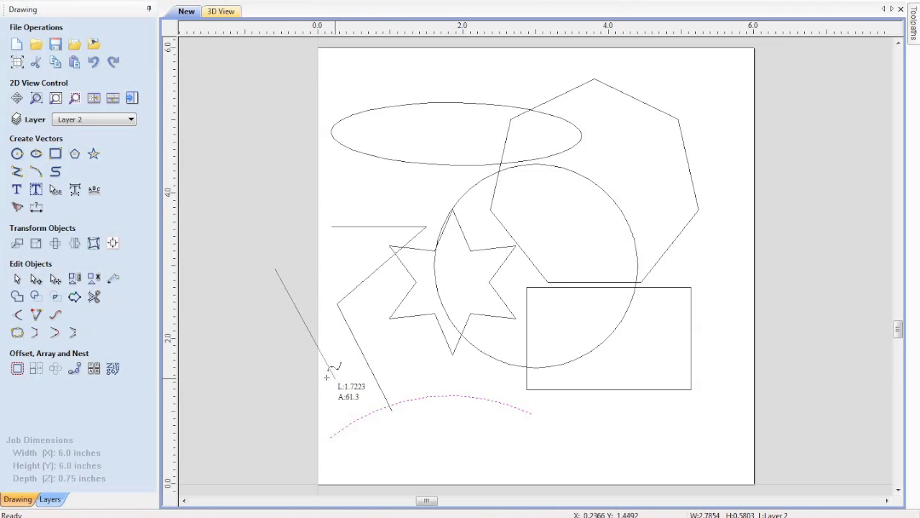
click(279, 381)
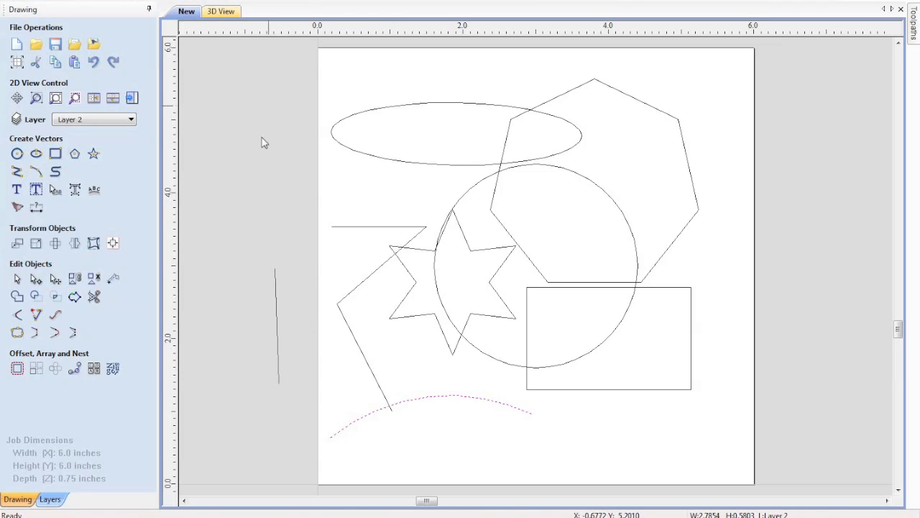
key(Escape)
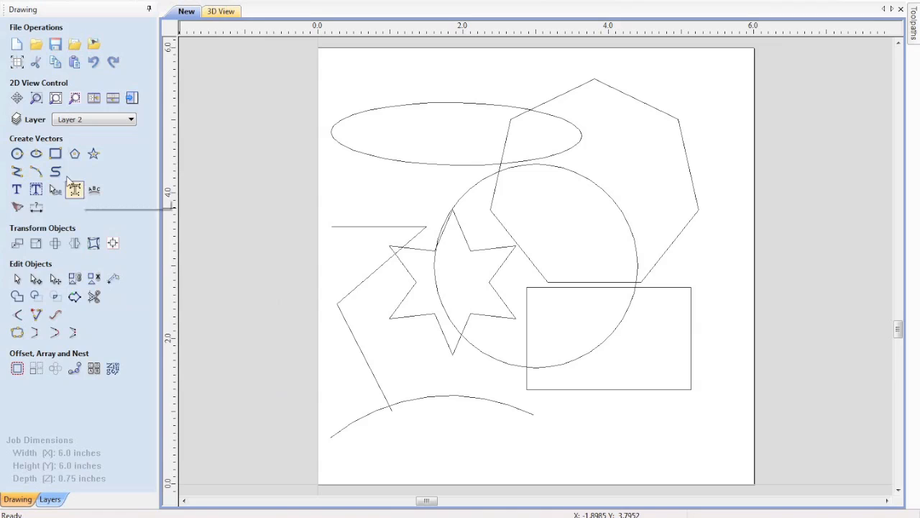
click(342, 313)
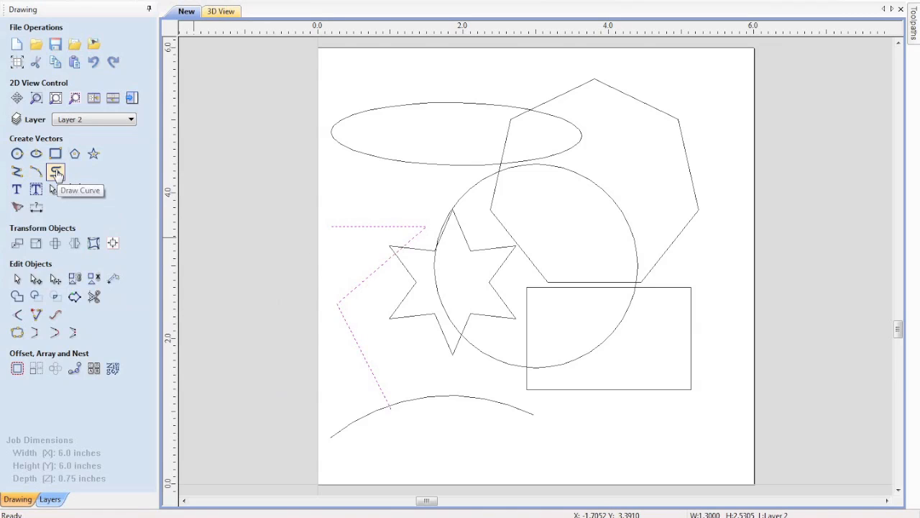
Draw a closed, wavy smooth curve about 5.31 by 0.97 inches along the job area's lower edge.
click(55, 174)
click(395, 440)
click(469, 464)
click(535, 440)
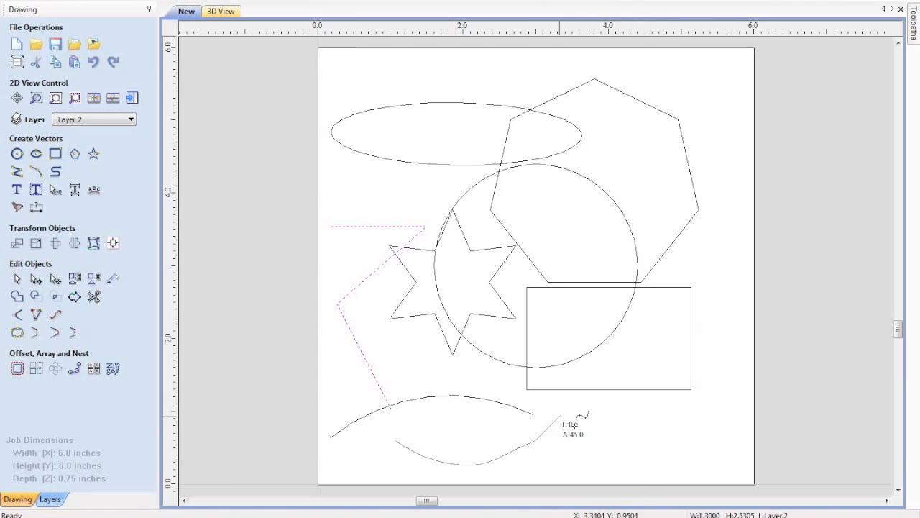
click(595, 468)
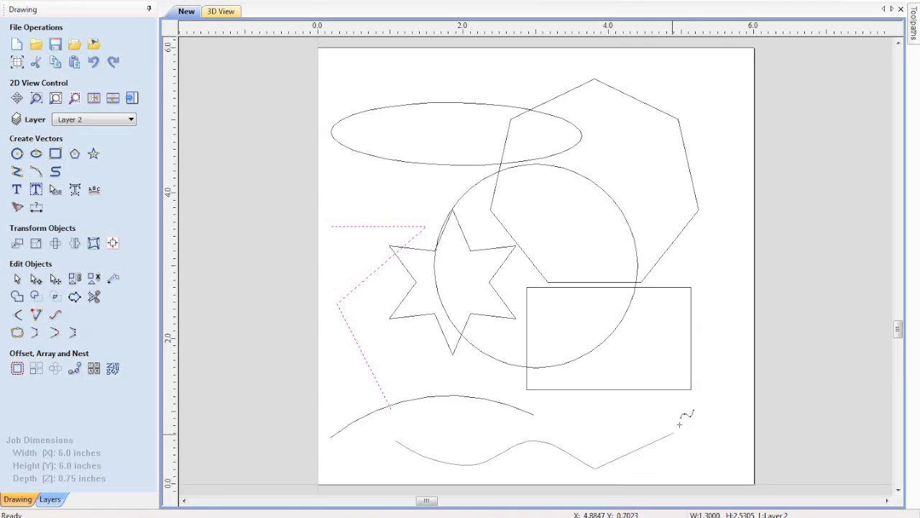
click(724, 453)
click(615, 483)
click(525, 464)
click(388, 487)
click(340, 461)
click(376, 440)
click(396, 440)
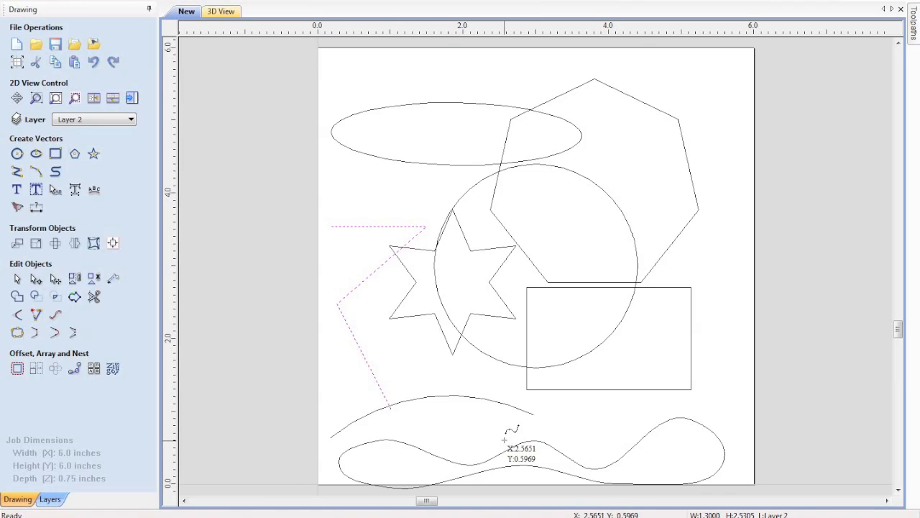
Move the closed wavy curve up about 3.2 inches so it lies just below the ellipse, and deselect it.
click(553, 452)
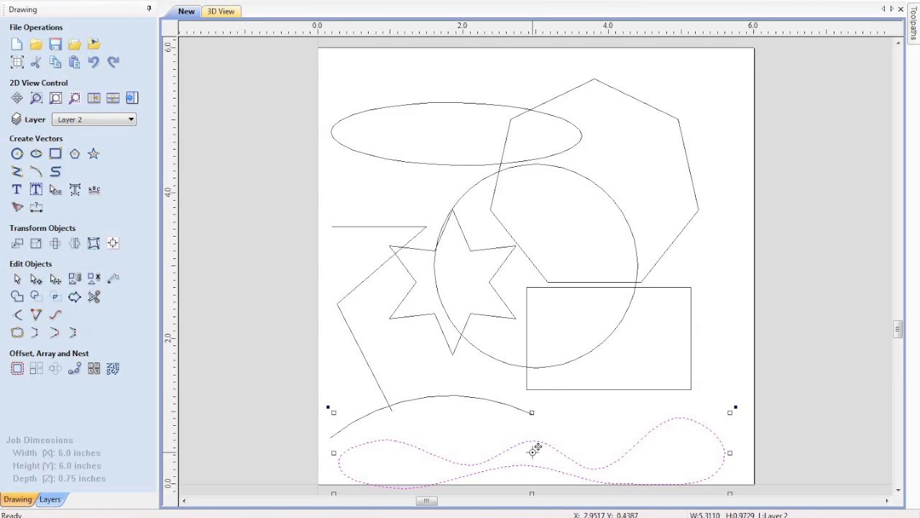
drag(527, 436, 486, 201)
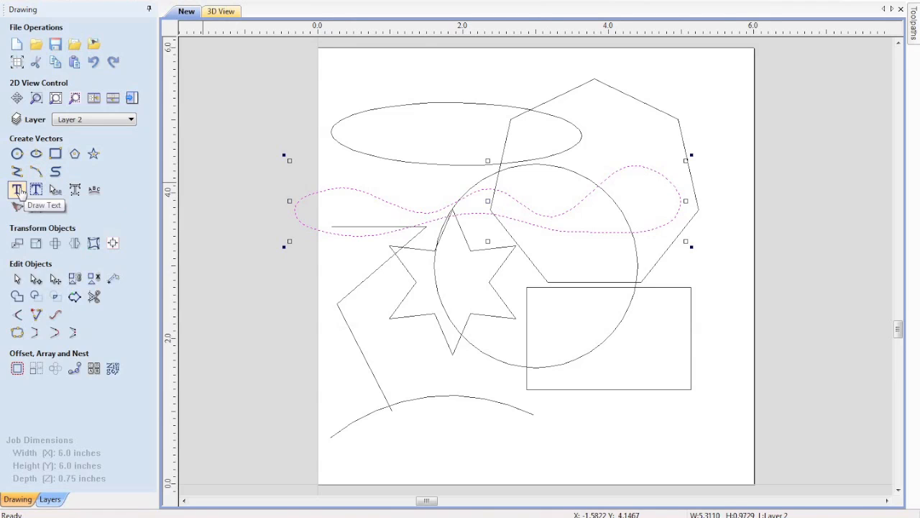
click(278, 179)
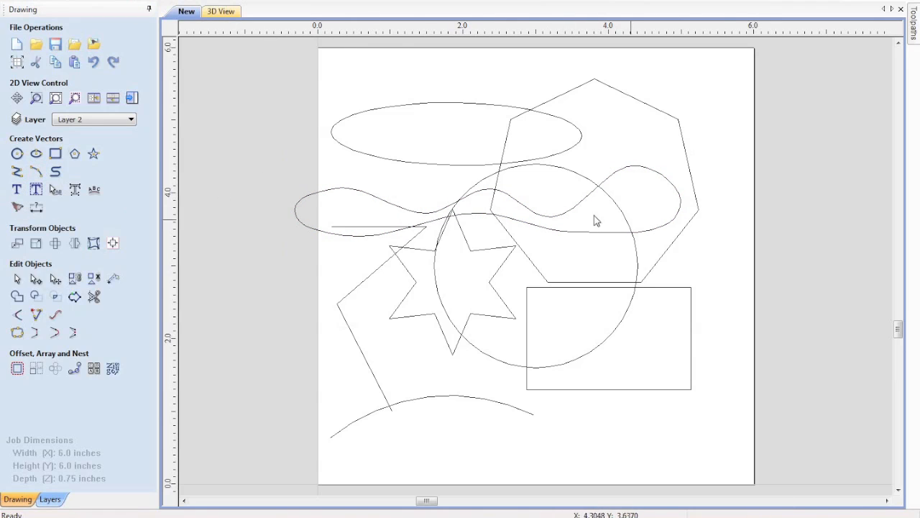
Delete the wavy curve, the zigzag polyline, the ellipse and the arc, keeping the star.
drag(398, 194, 304, 348)
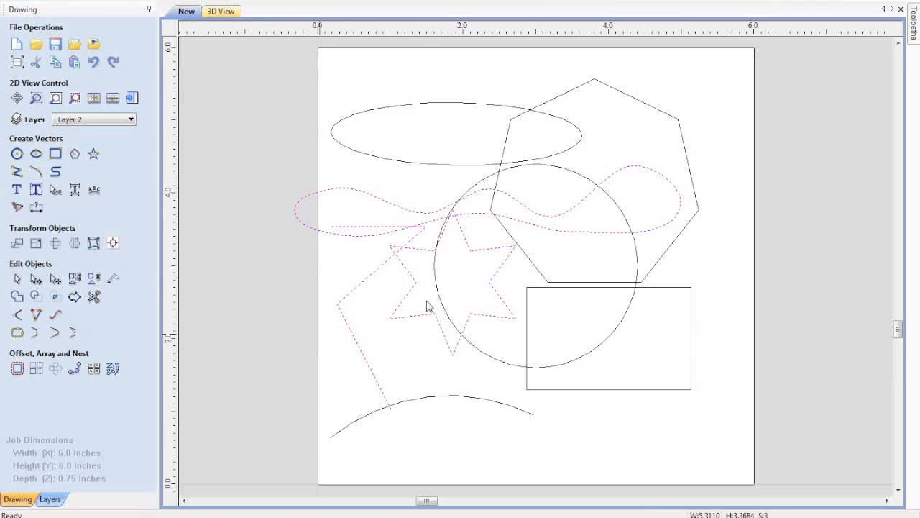
ctrl+click(414, 291)
key(Delete)
click(367, 417)
key(Delete)
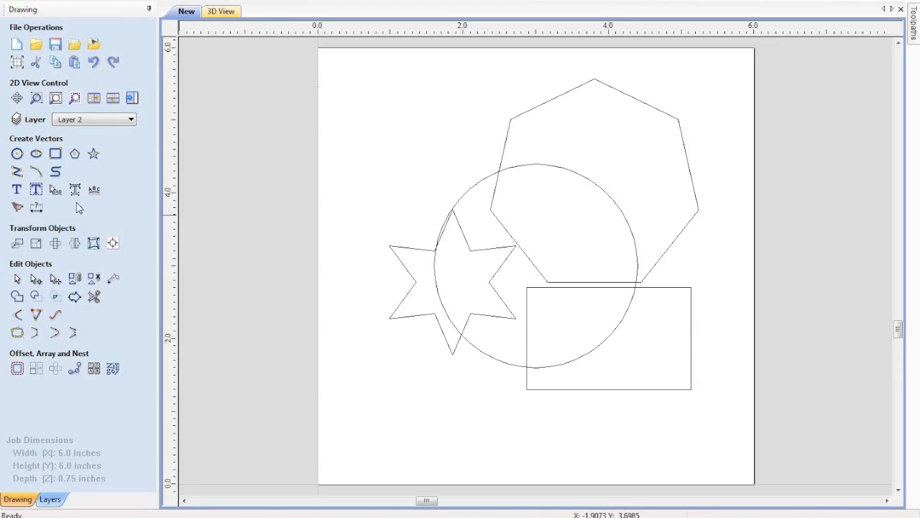
Start a text object reading "Covey" and set its font to Copperplate Becker Med.
click(22, 195)
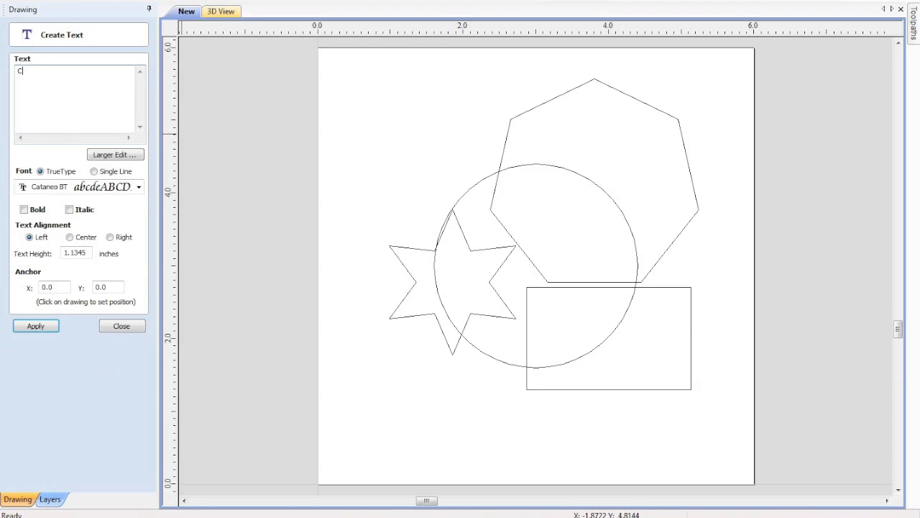
click(141, 188)
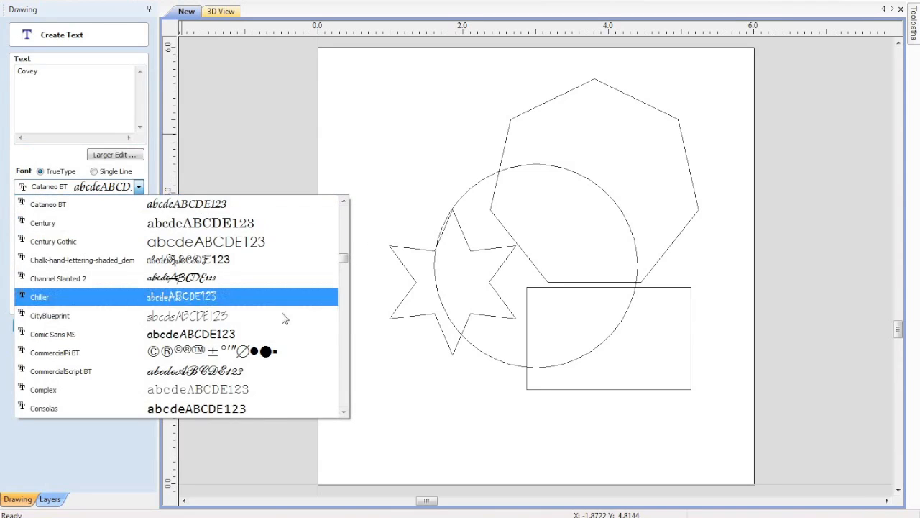
scroll(284, 317, up, 3)
click(70, 186)
scroll(70, 186, up, 10)
click(134, 189)
scroll(219, 255, down, 3)
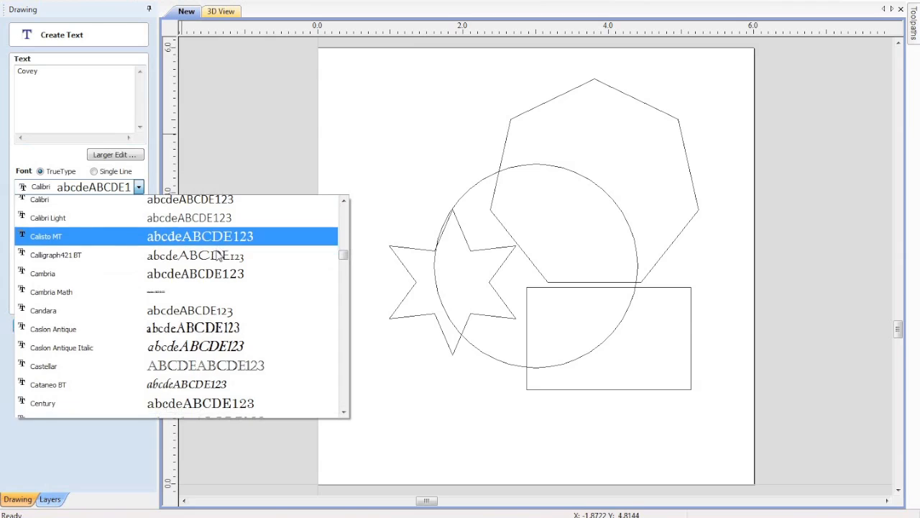
scroll(220, 255, down, 5)
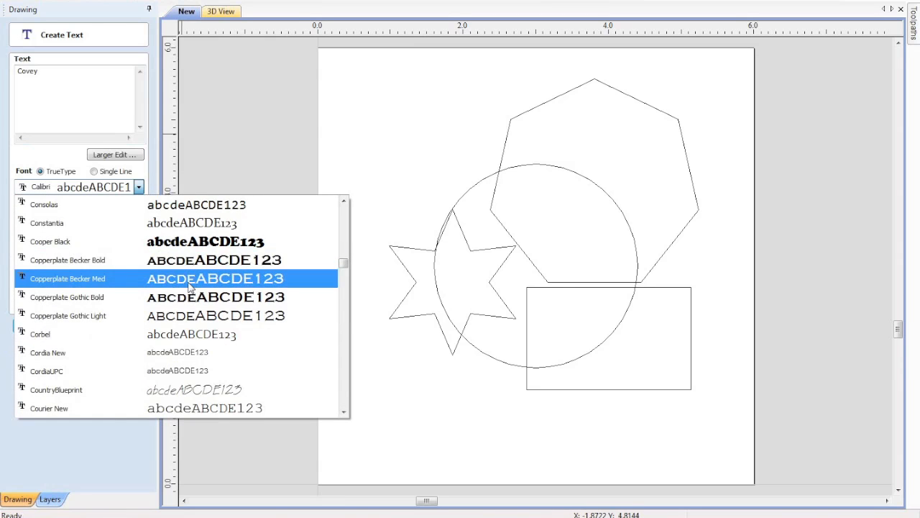
click(186, 287)
Extend the text to "CoveyWoodworks", set its height to 0.5 inches and apply it at anchor X 0, Y 0.
click(91, 98)
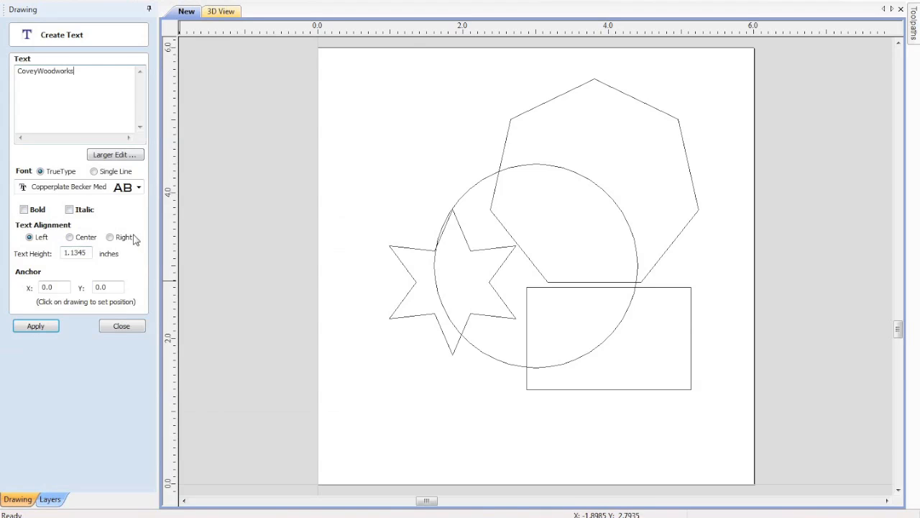
drag(86, 253, 63, 252)
text(.5)
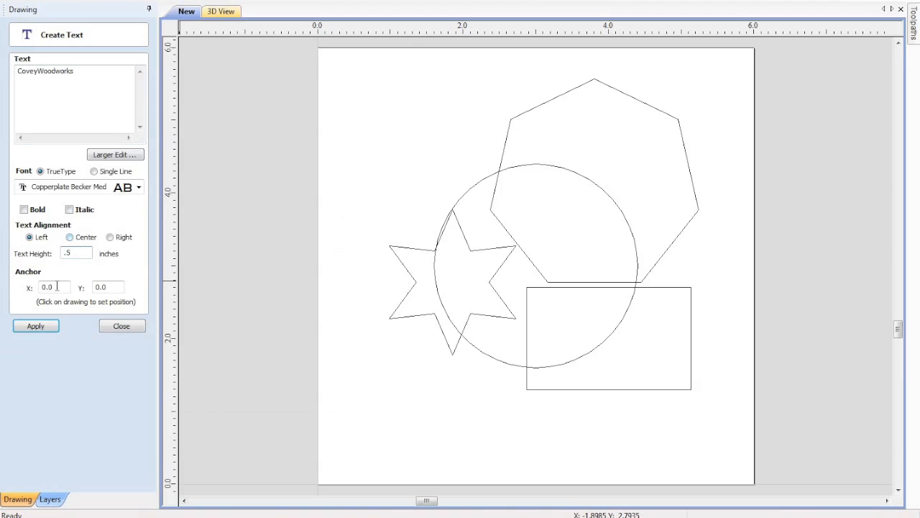
click(39, 324)
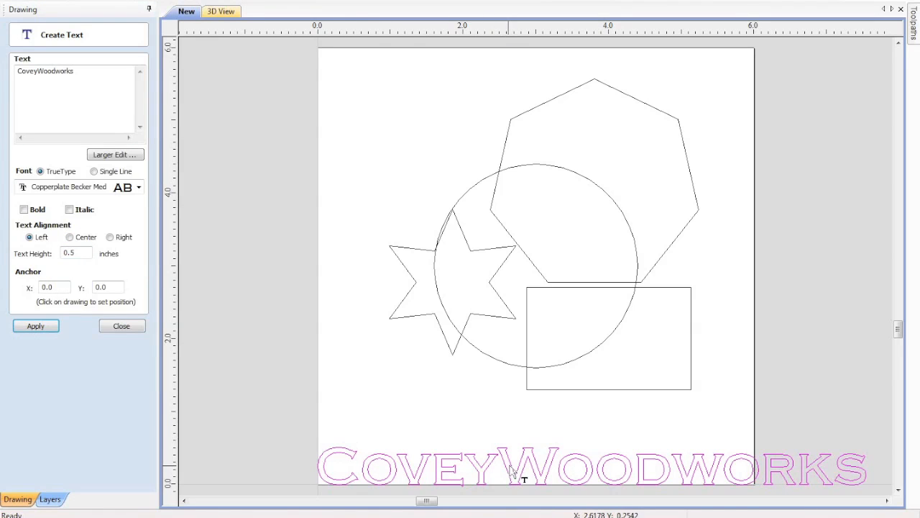
Move the text below the rectangle to an anchor of about X -0.88, Y 0.56, and finish the text creation.
click(510, 464)
drag(592, 464, 529, 425)
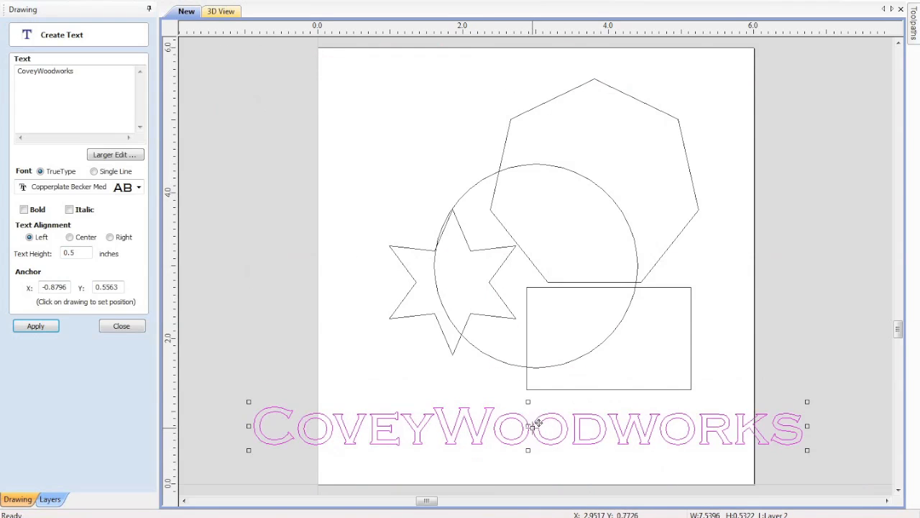
click(350, 361)
click(390, 432)
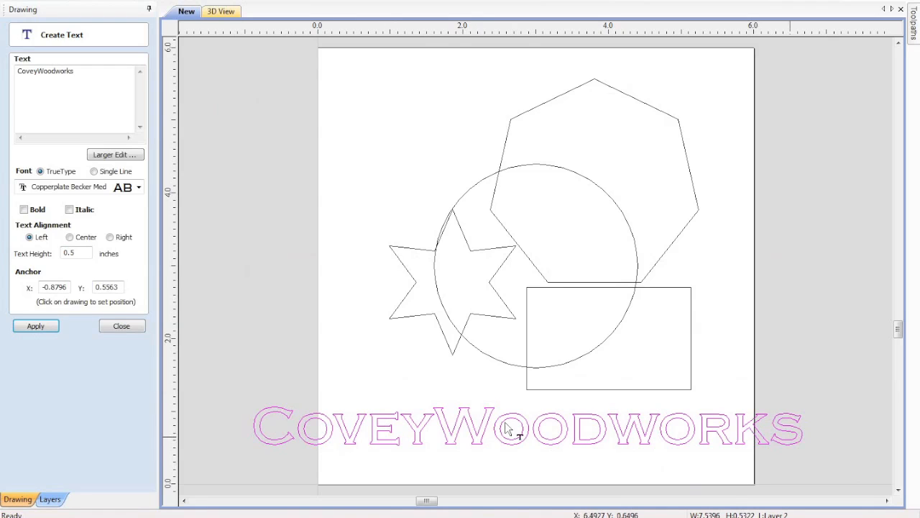
click(122, 326)
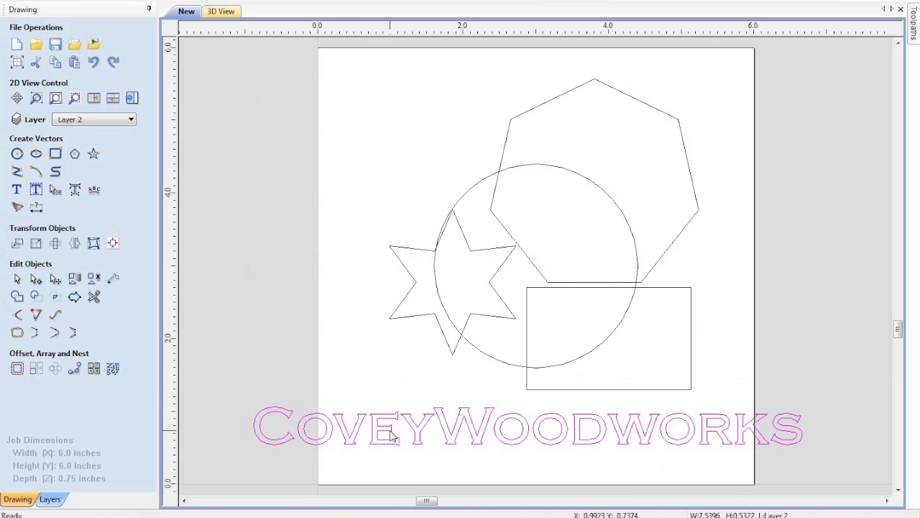
Convert the CoveyWoodworks text to curves and check that its letters can be selected individually and together, leaving everything deselected.
right_click(392, 435)
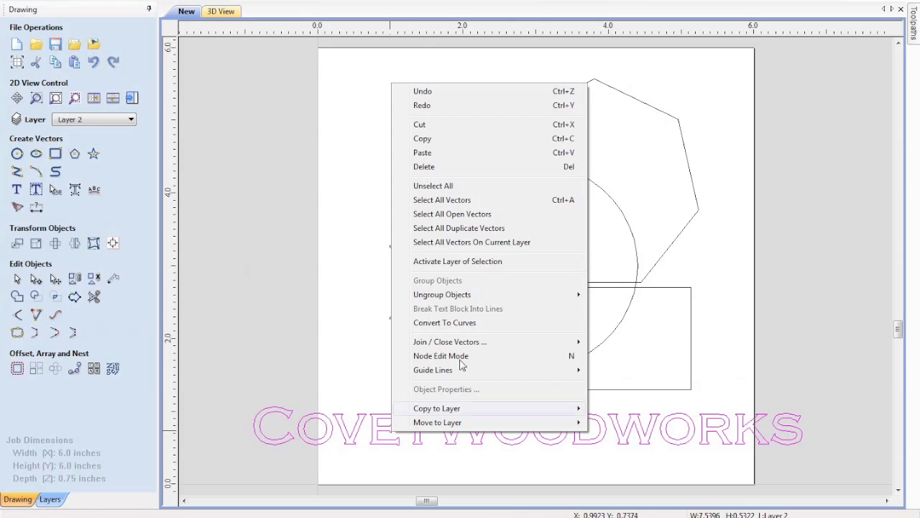
click(463, 325)
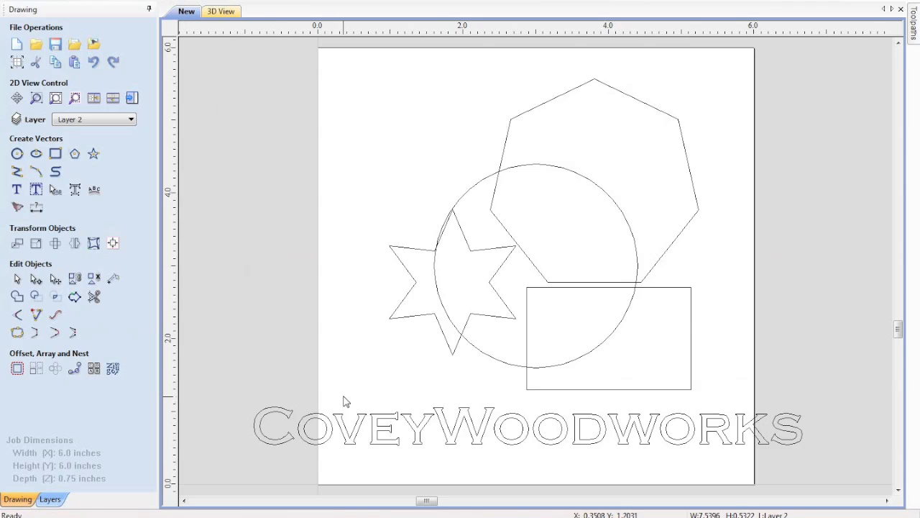
click(273, 417)
click(359, 467)
click(331, 437)
click(481, 476)
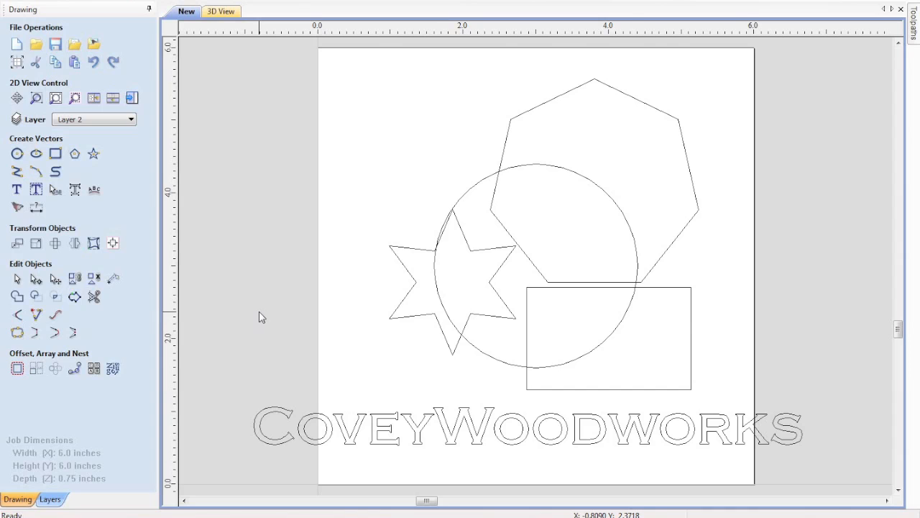
drag(833, 411, 229, 465)
click(245, 269)
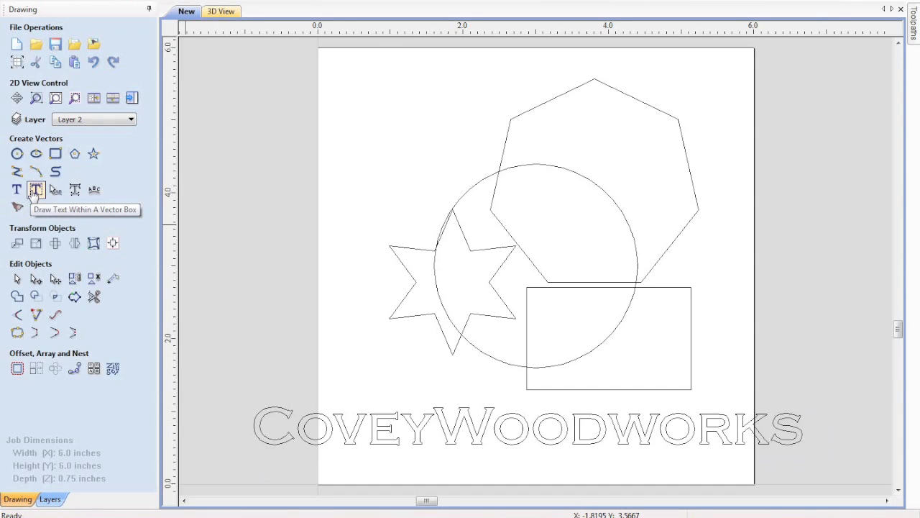
Examine the settings for laying out text within a vector box, close them and select the letters V and E of the lettering.
click(36, 191)
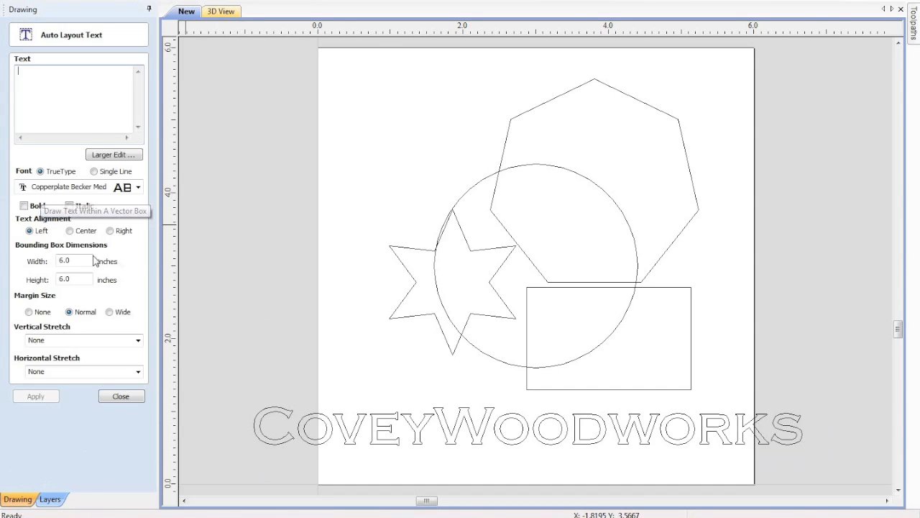
click(122, 397)
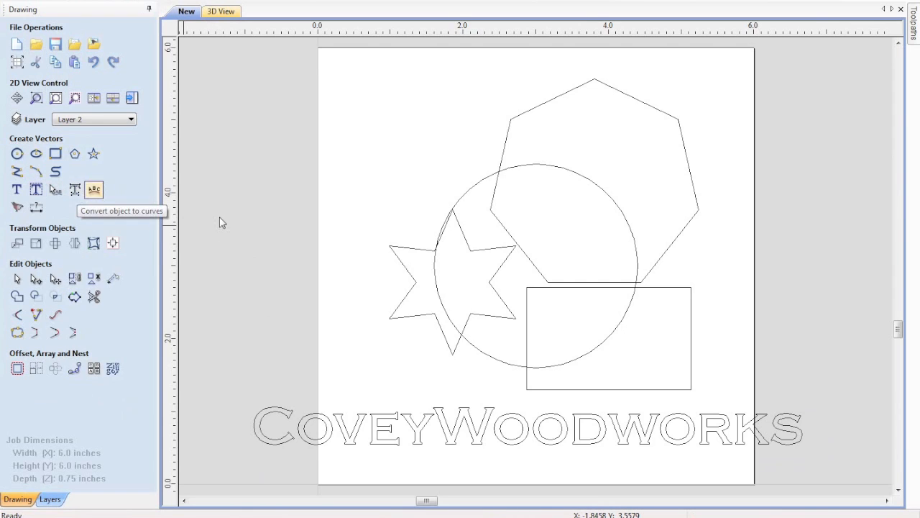
drag(390, 411, 349, 429)
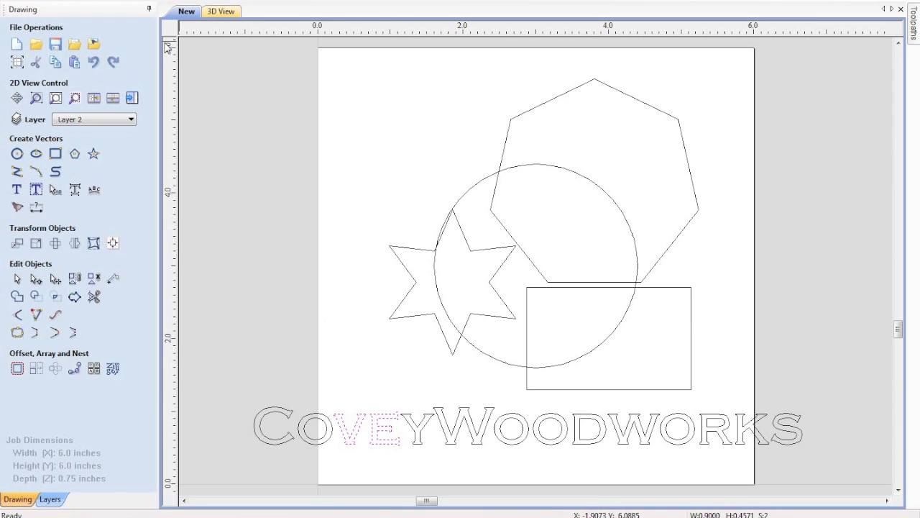
Undo the lettering's curve conversion and placement, and move the CoveyWoodworks text back up beneath the rectangle.
click(92, 62)
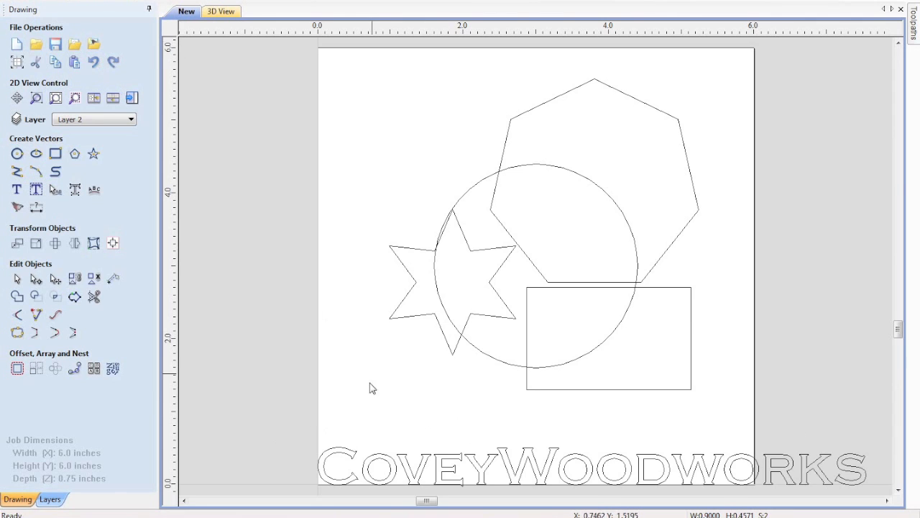
click(397, 473)
click(414, 476)
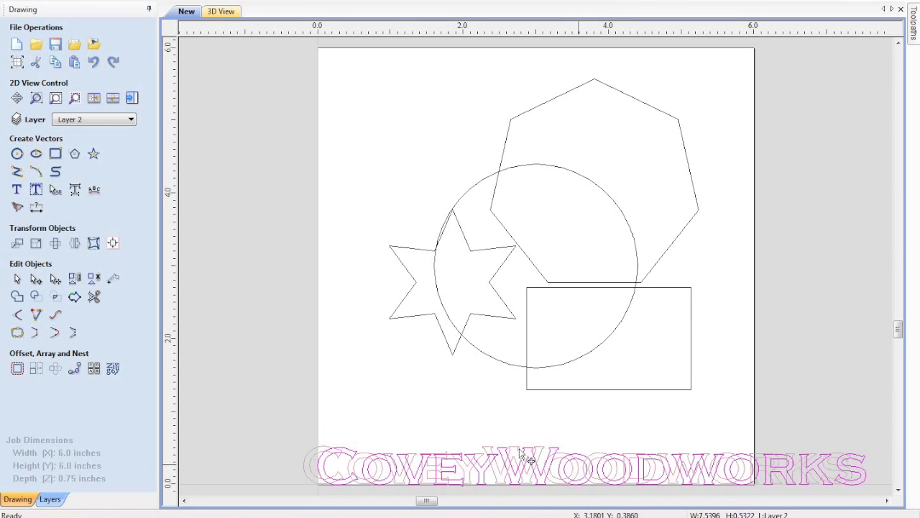
drag(591, 463, 510, 432)
Convert the repositioned CoveyWoodworks text to curves and deselect it.
click(75, 192)
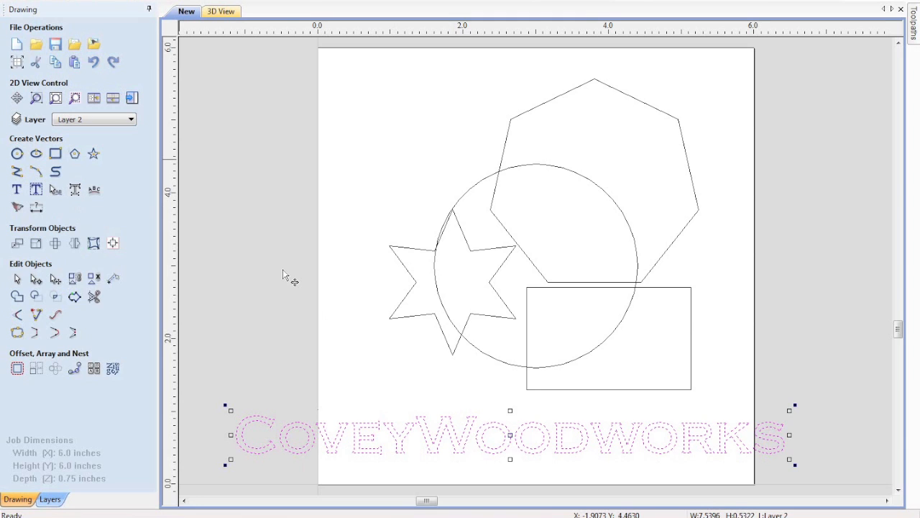
click(229, 263)
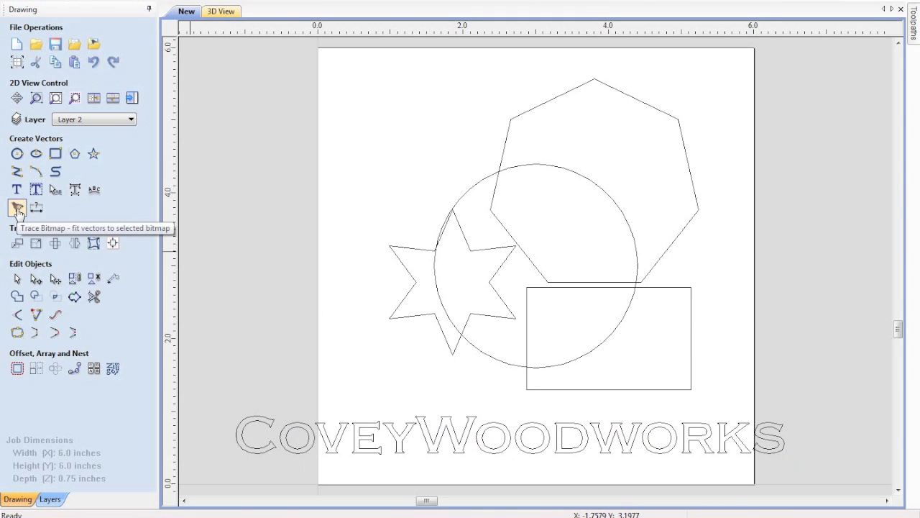
Import the flower bitmap from the CNC folder on the F: drive into the job.
click(18, 211)
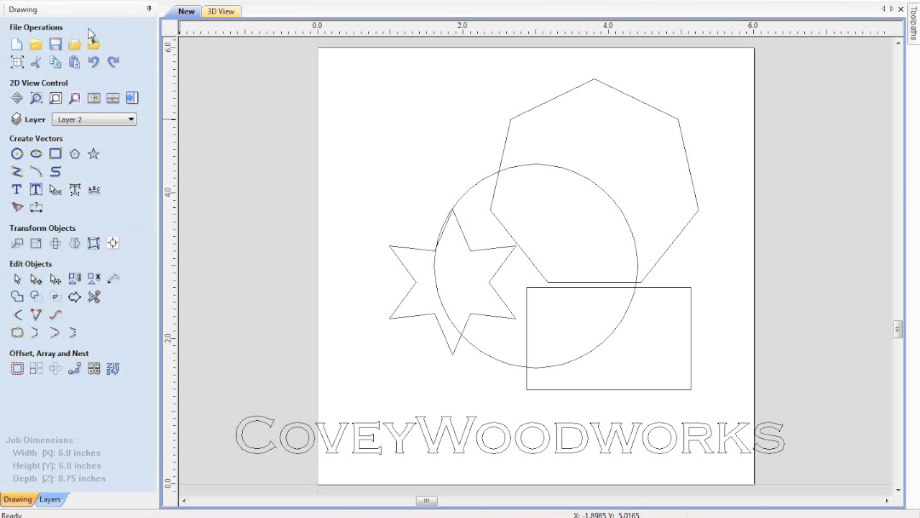
click(100, 48)
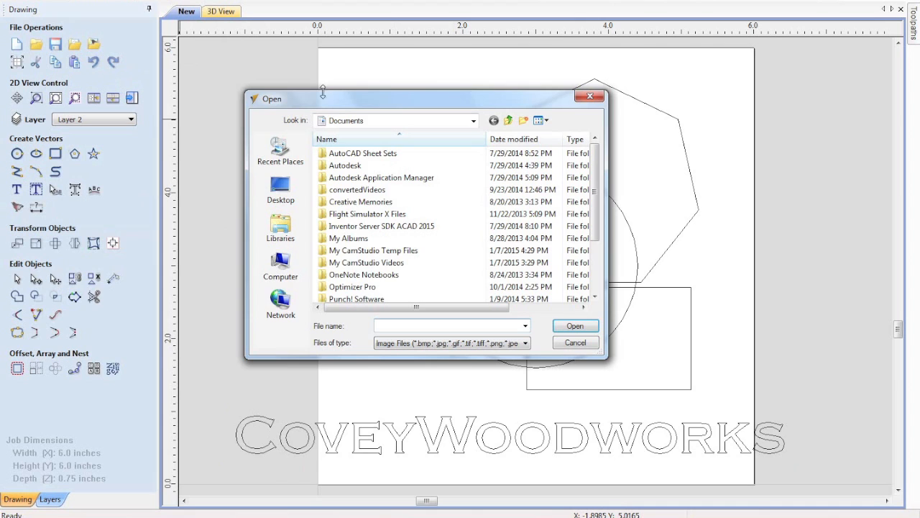
click(284, 264)
double_click(404, 277)
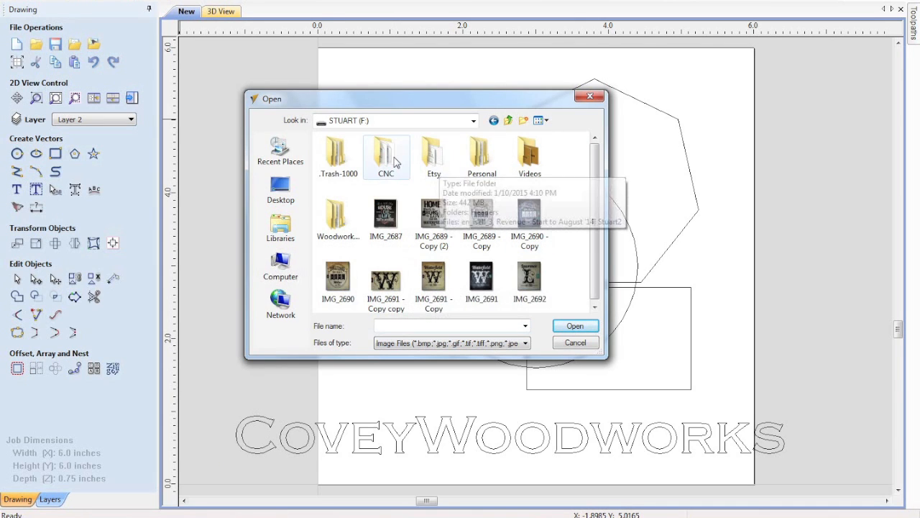
double_click(395, 163)
scroll(597, 240, down, 1)
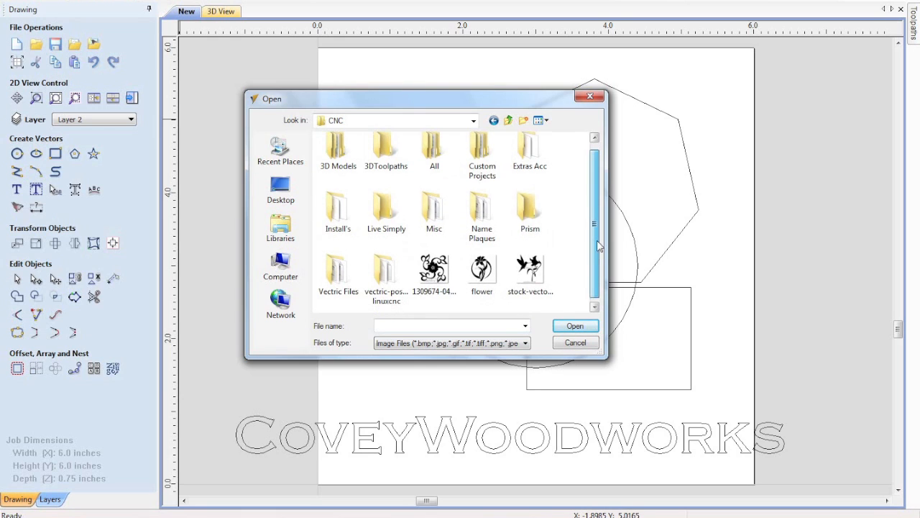
click(483, 273)
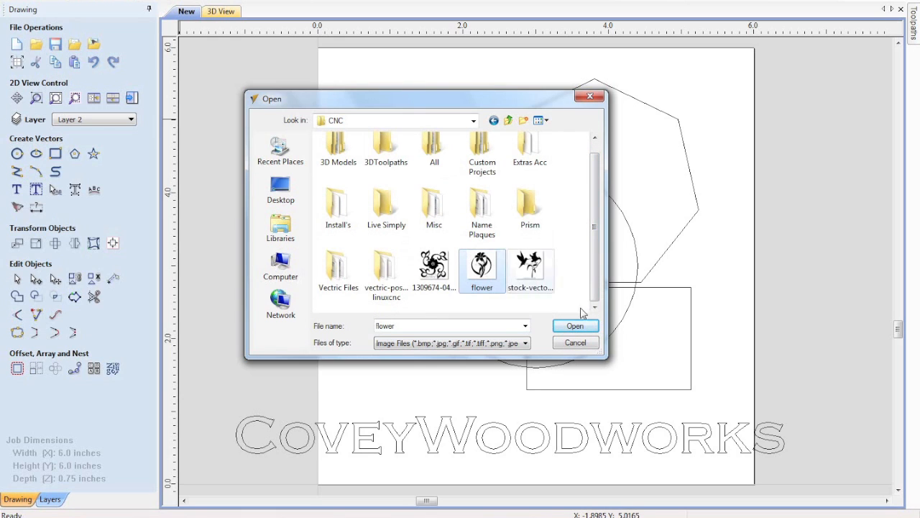
click(574, 327)
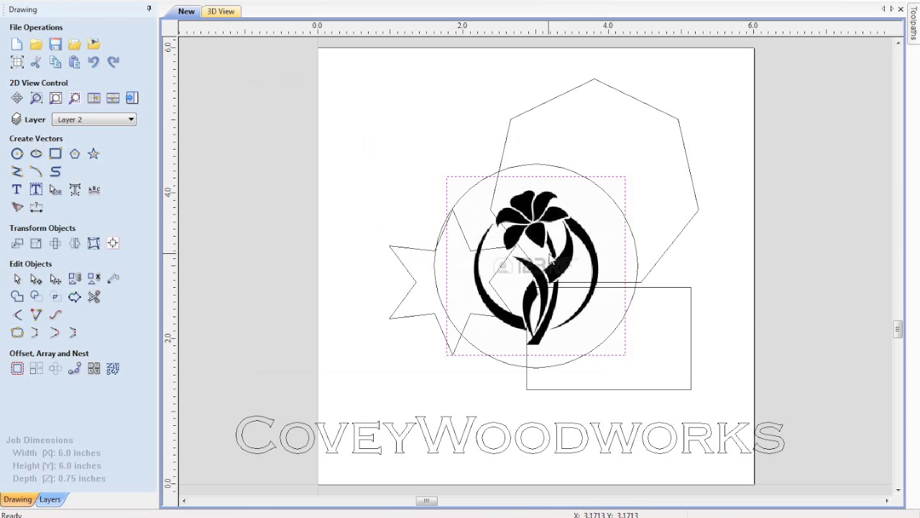
Resize the flower bitmap to about 1.93 inches square and place it in the job's upper-left area, above the star.
drag(630, 172, 662, 139)
drag(548, 222, 400, 117)
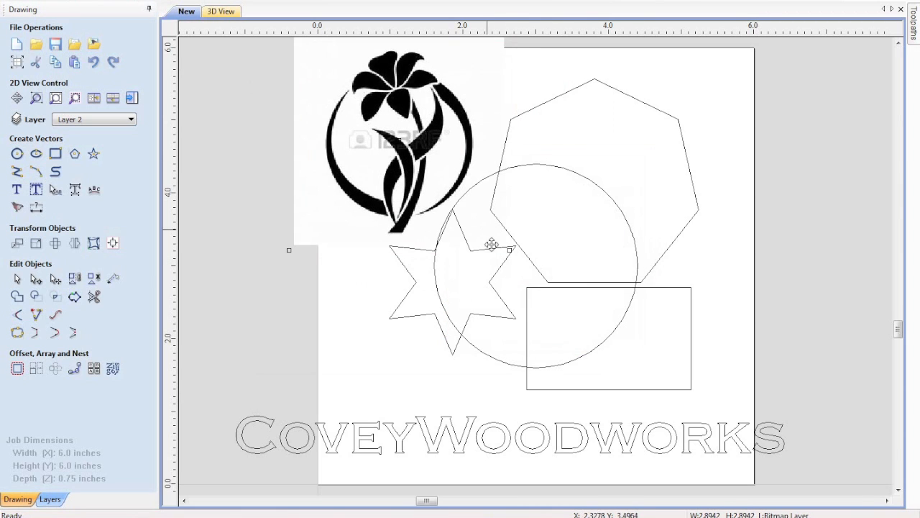
drag(509, 249, 434, 174)
mouse_move(378, 116)
mouse_down()
mouse_move(426, 162)
mouse_move(420, 137)
mouse_up()
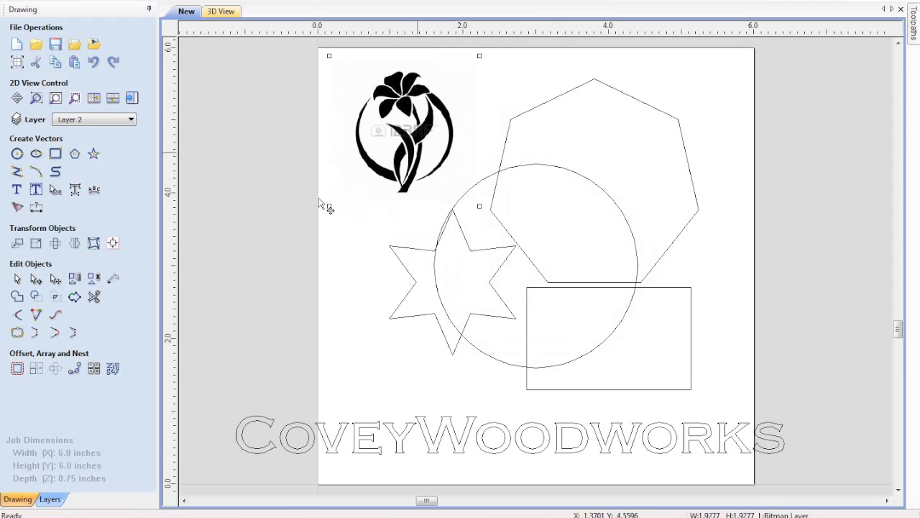
Start tracing the flower bitmap, compare the color and black/white modes, and choose Black / White with a threshold of 0.25.
click(18, 208)
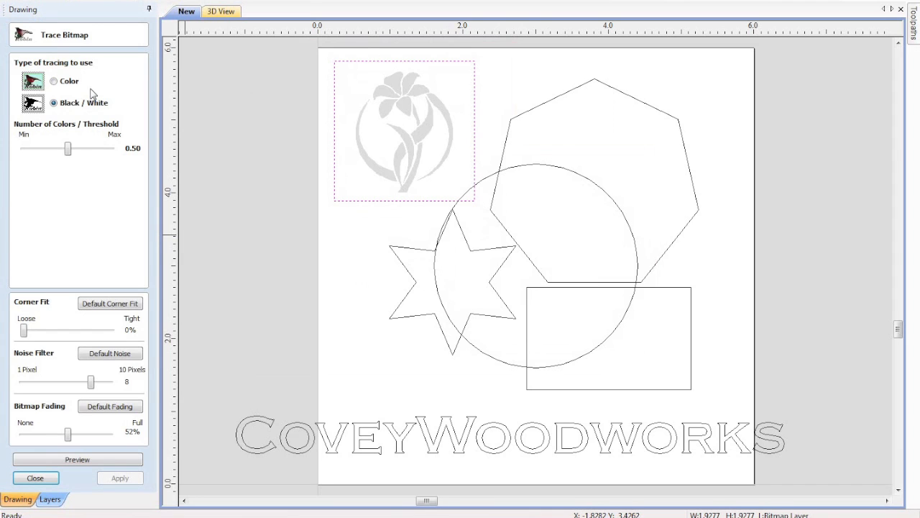
click(75, 83)
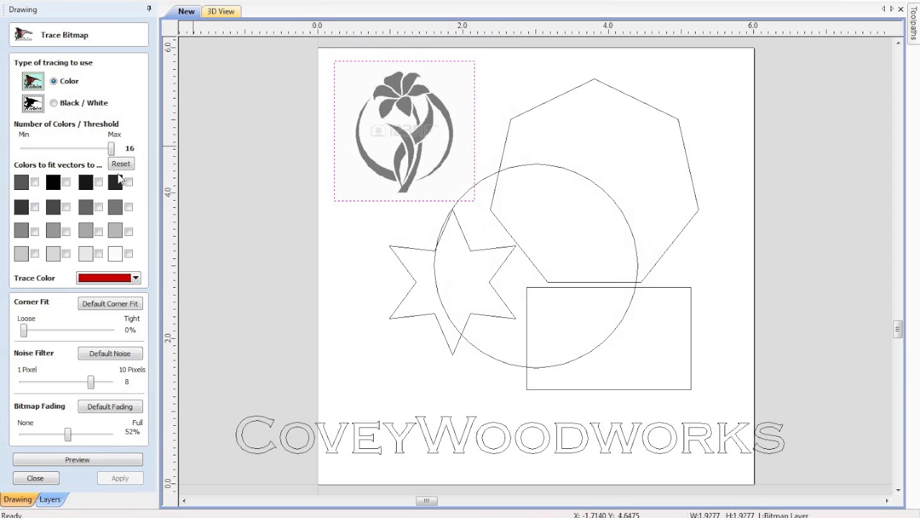
click(55, 103)
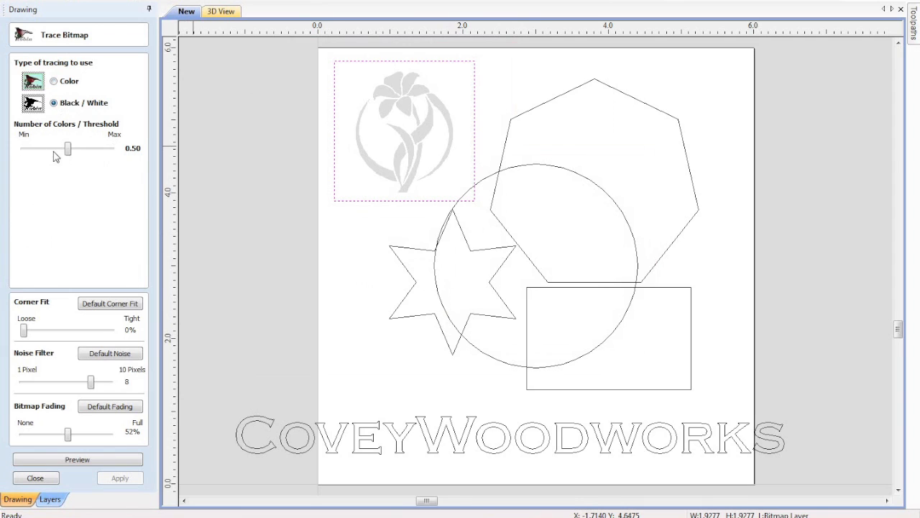
drag(71, 154, 89, 151)
mouse_move(91, 153)
mouse_down()
mouse_move(128, 156)
mouse_move(98, 152)
mouse_move(107, 155)
mouse_up()
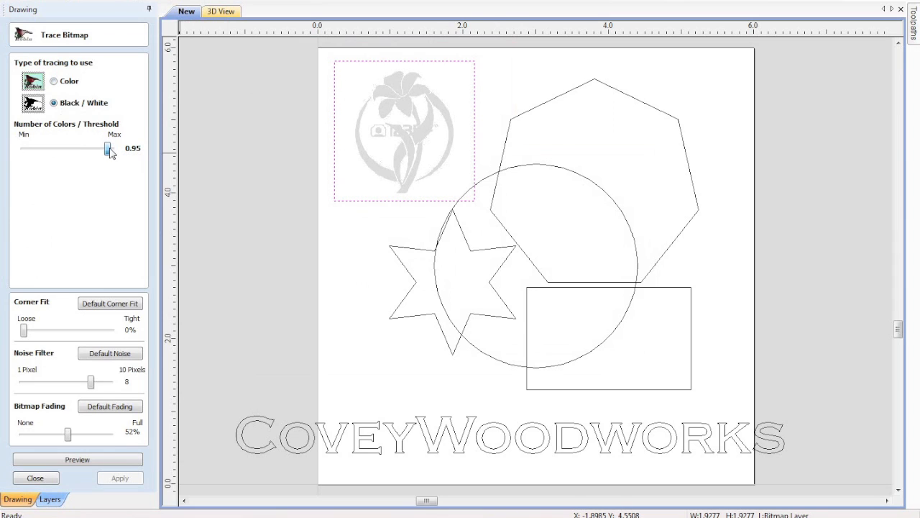
mouse_move(111, 153)
mouse_down()
mouse_move(12, 146)
mouse_move(46, 143)
mouse_up()
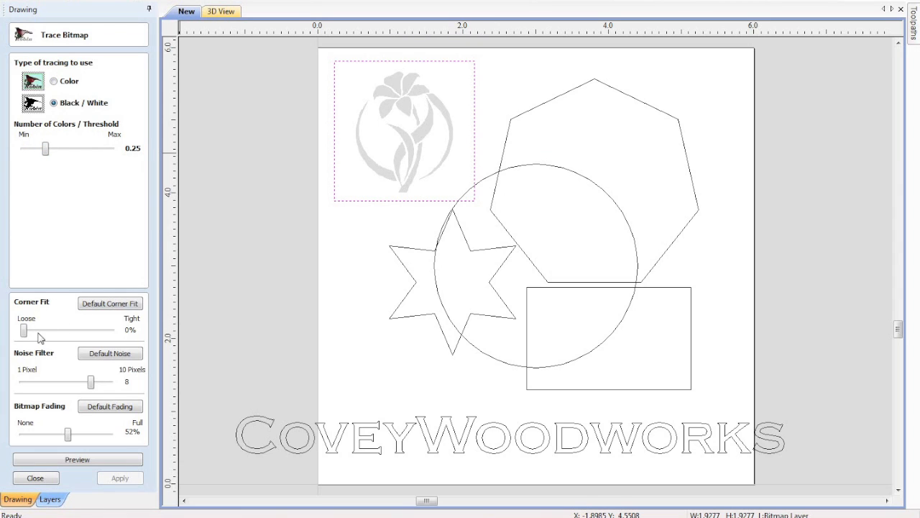
Set the trace's corner fit to 17%, noise filter to 8 pixels and bitmap fading to 63%.
drag(22, 329, 112, 330)
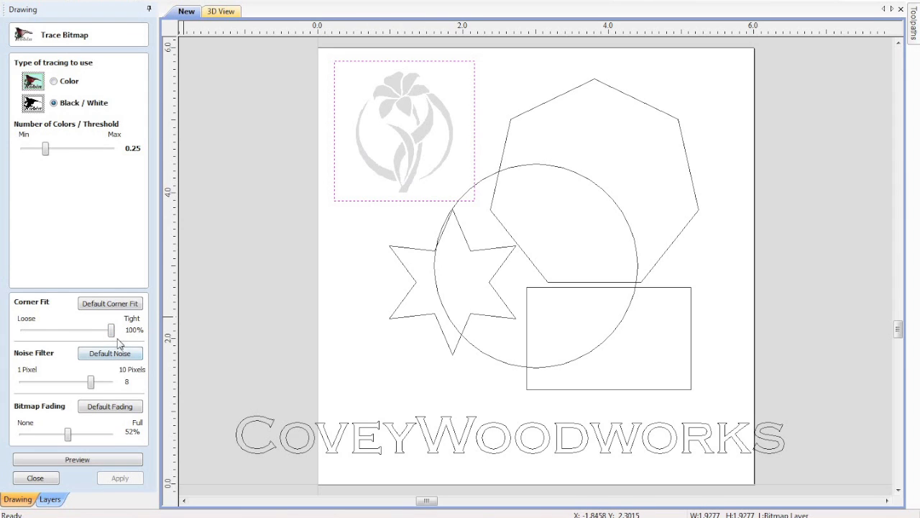
drag(112, 330, 38, 330)
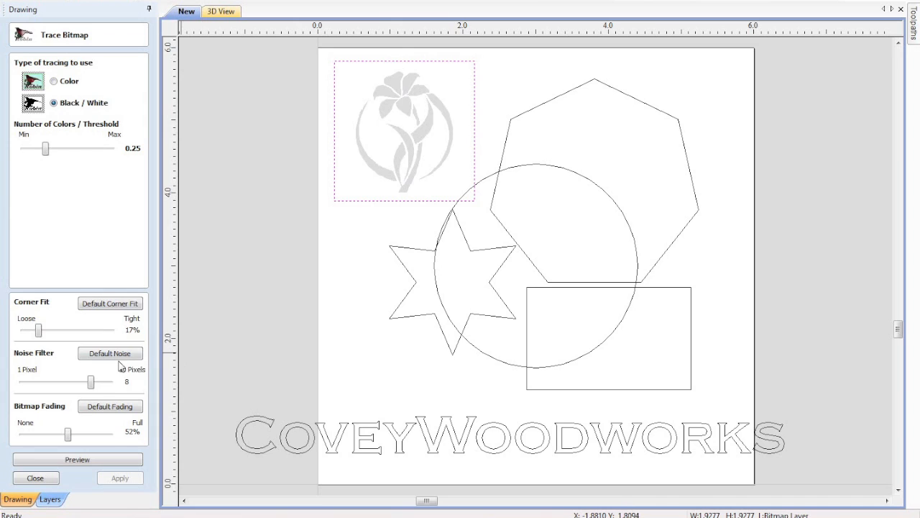
drag(92, 387, 72, 387)
mouse_move(66, 442)
mouse_down()
mouse_move(105, 435)
mouse_move(6, 436)
mouse_move(78, 435)
mouse_up()
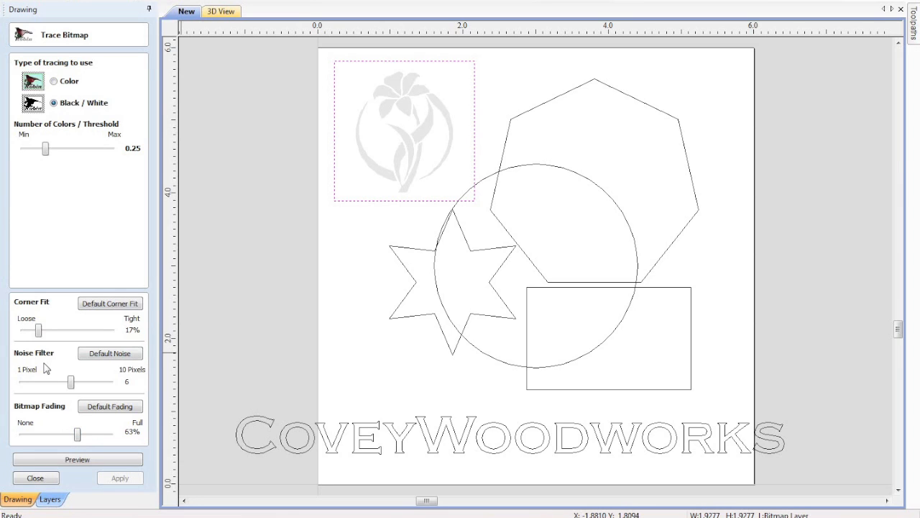
mouse_move(71, 386)
mouse_down()
mouse_move(58, 386)
mouse_move(88, 386)
mouse_up()
Preview and apply the flower trace, and delete the original bitmap so only the traced vectors remain.
click(84, 462)
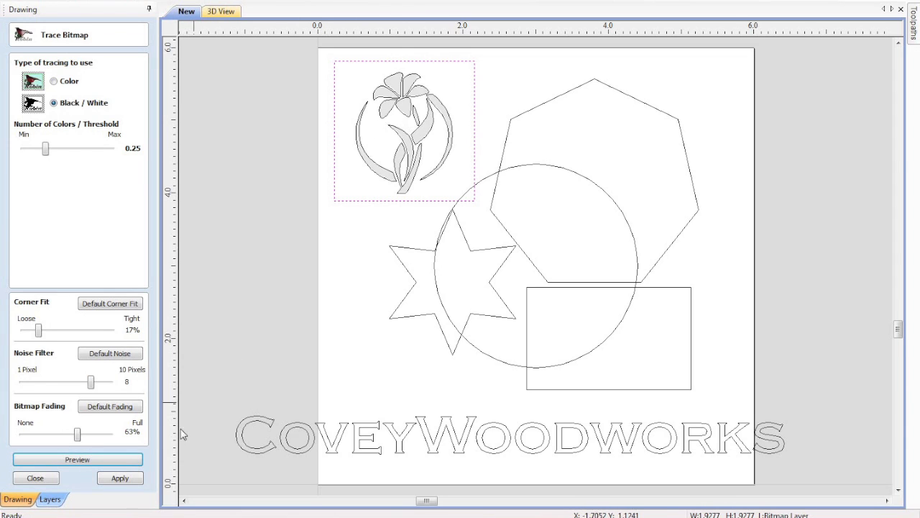
click(119, 478)
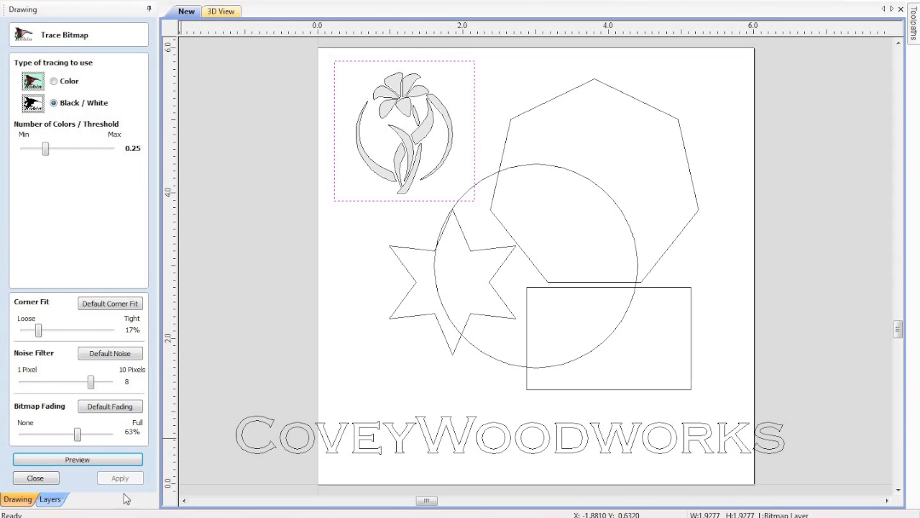
click(36, 478)
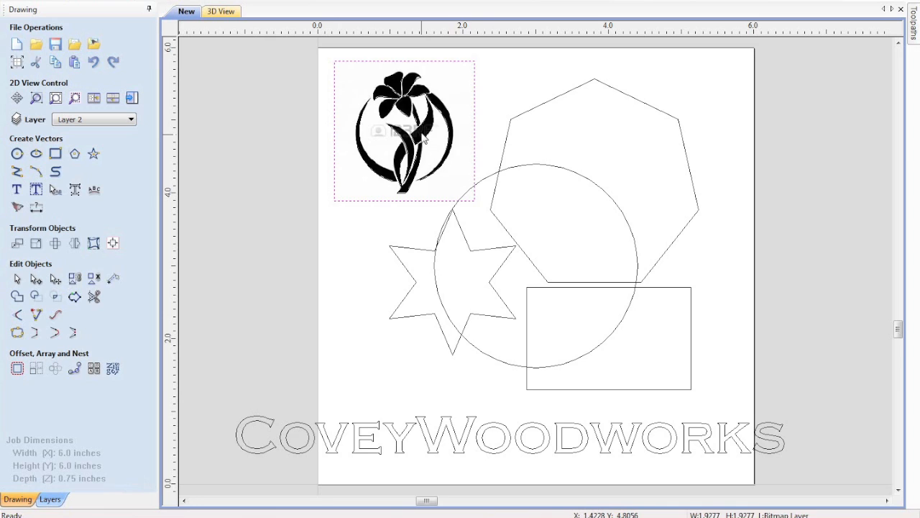
key(Delete)
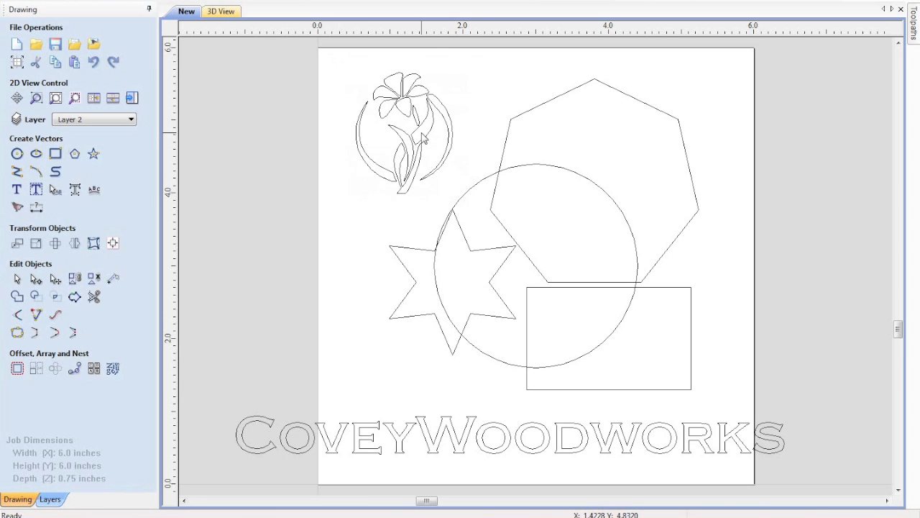
Examine the traced flower outlines up close and in relation to the other shapes.
click(371, 158)
click(274, 143)
scroll(400, 125, up, 5)
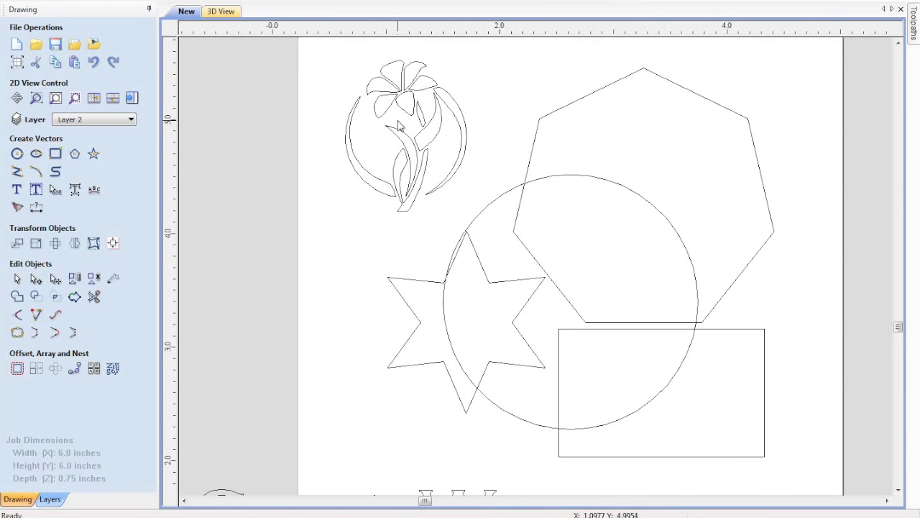
scroll(400, 126, down, 4)
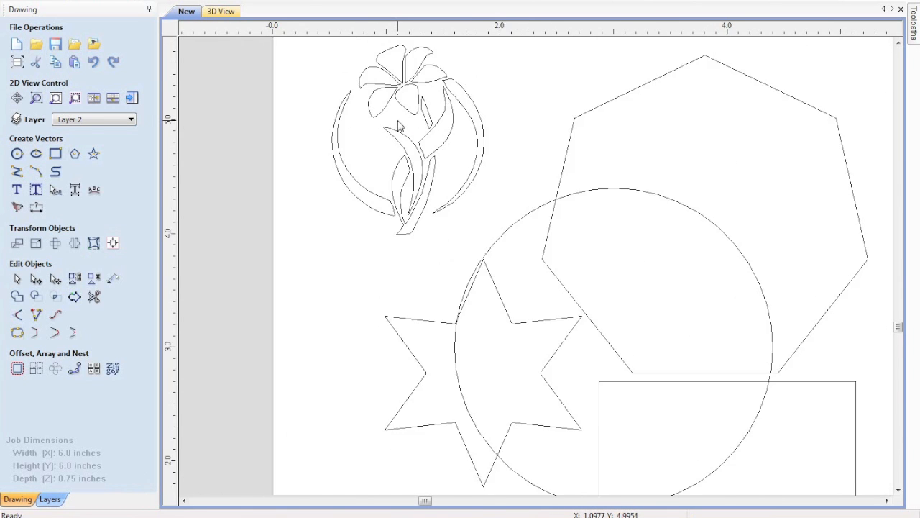
scroll(401, 68, up, 4)
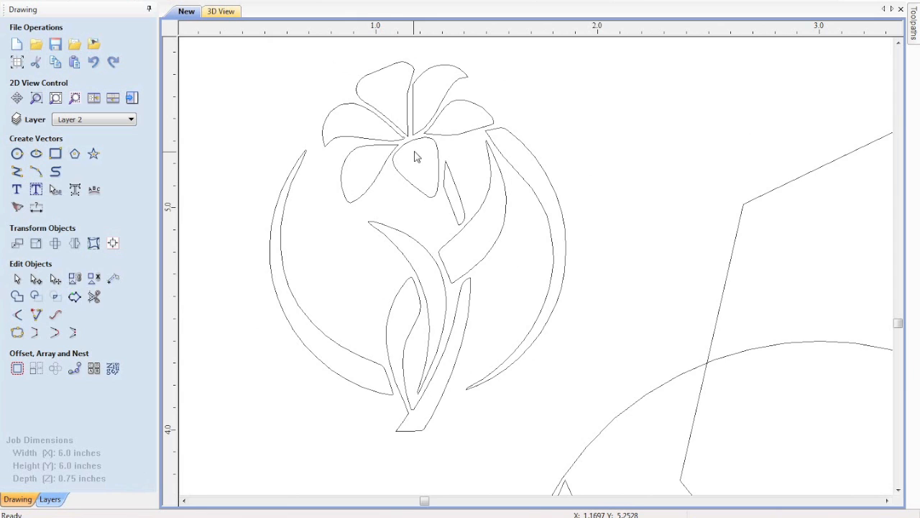
scroll(410, 180, down, 4)
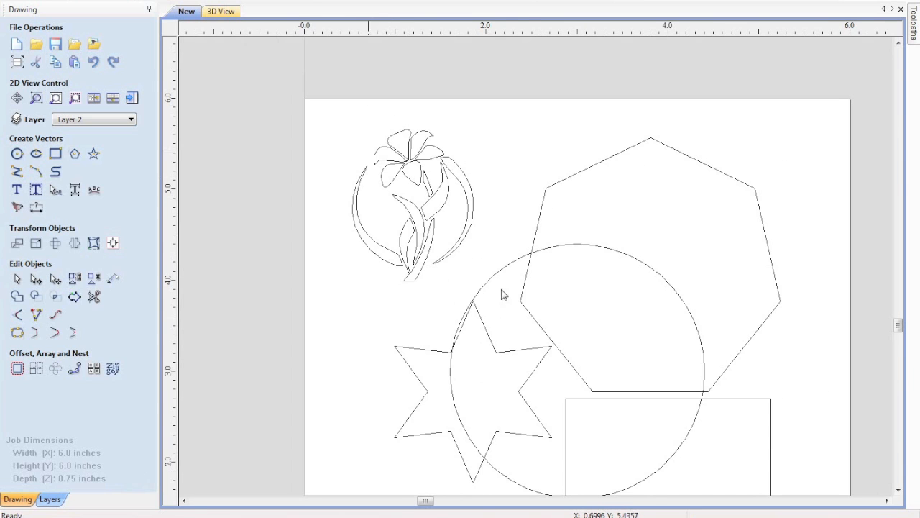
scroll(503, 295, down, 2)
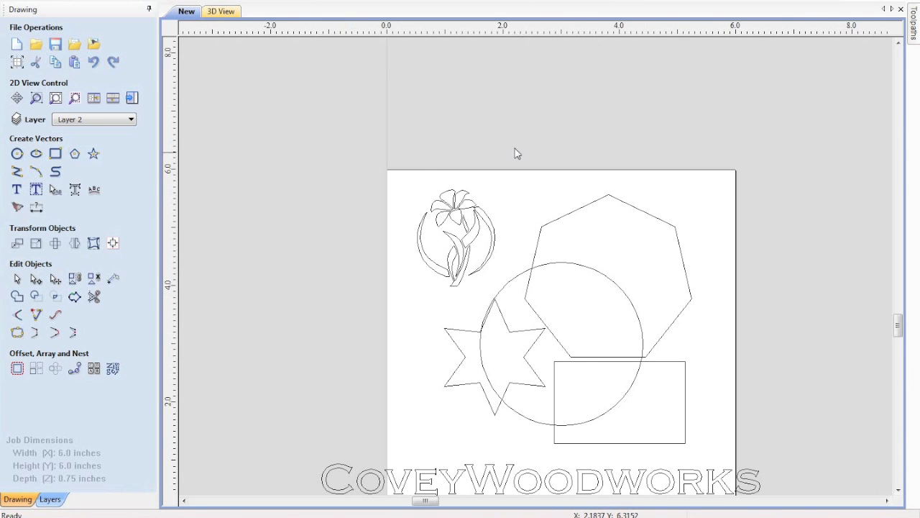
Fit the whole job in view and review the dimension types and text options without adding a dimension.
click(55, 98)
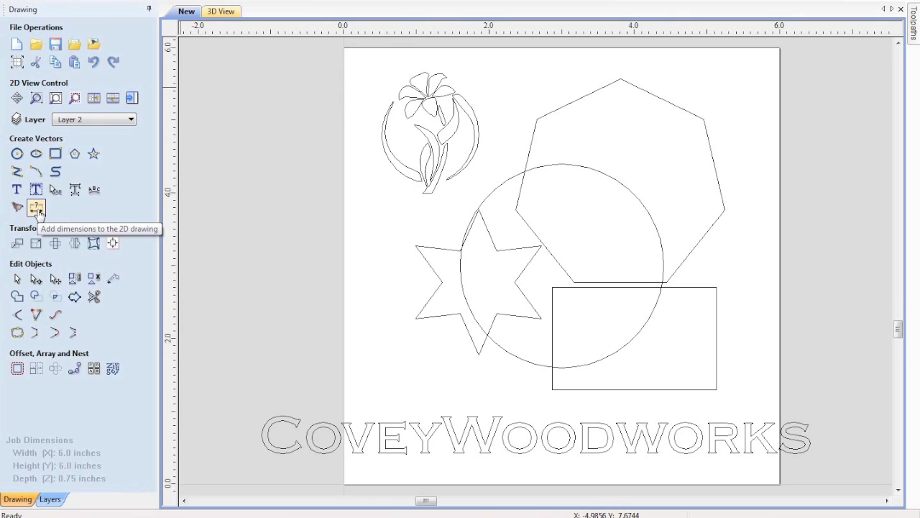
click(36, 208)
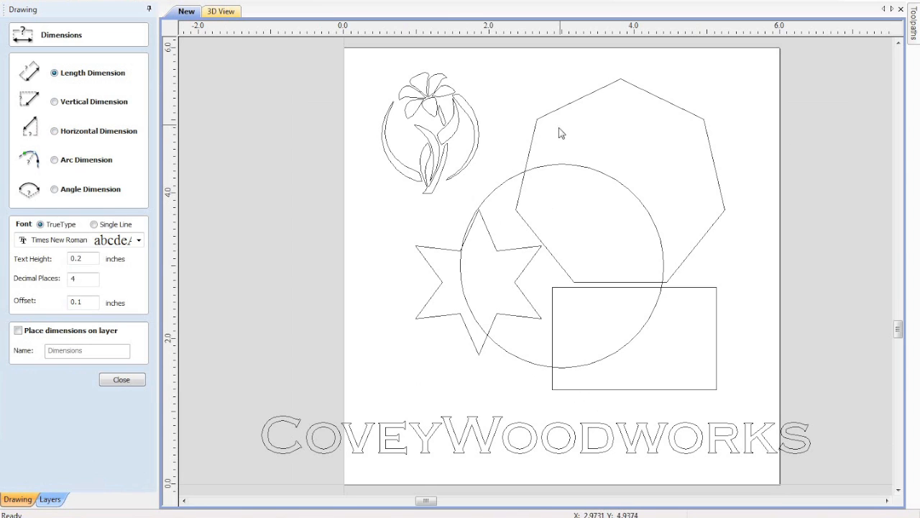
click(121, 380)
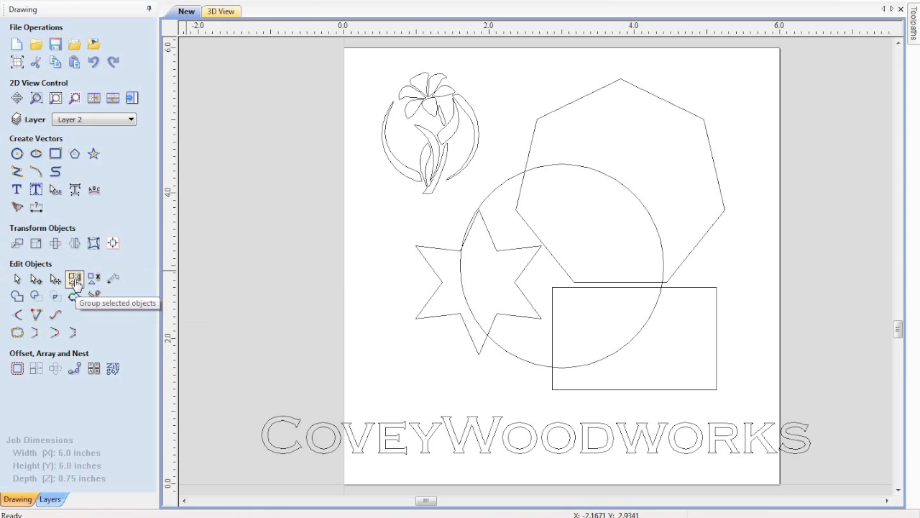
Group the star and the circle, and review the available ungroup options.
drag(472, 267, 410, 313)
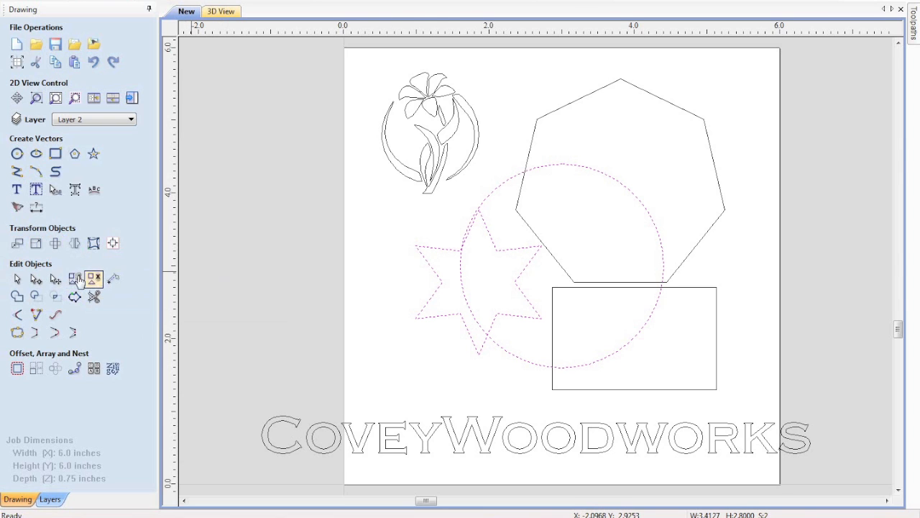
click(75, 280)
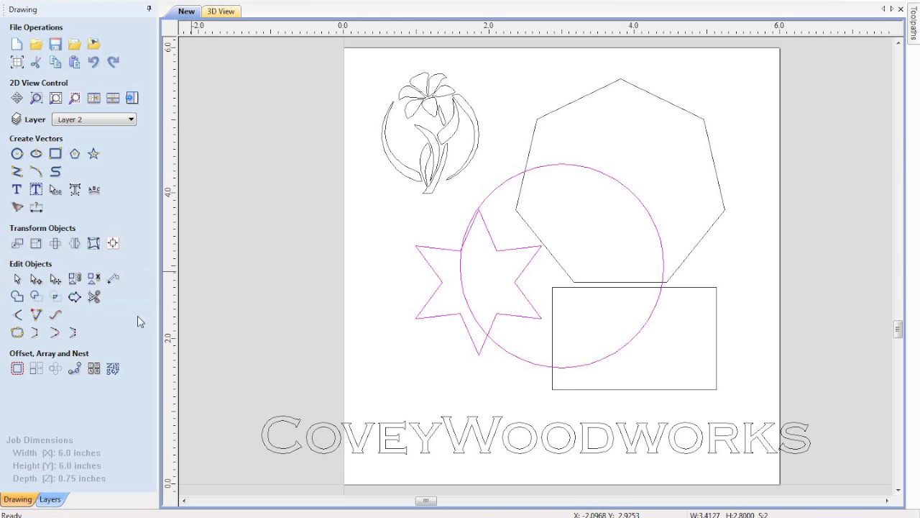
right_click(465, 295)
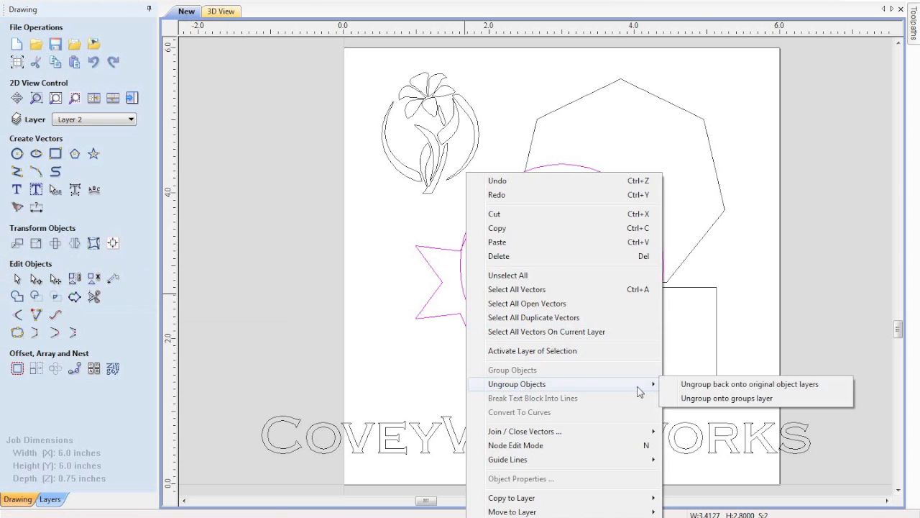
click(382, 292)
Move the grouped star and circle left toward the job's edge and ungroup them.
click(462, 280)
drag(464, 286, 399, 289)
click(91, 280)
Measure the distance from the circle's left edge to the heptagon's upper right corner.
click(113, 280)
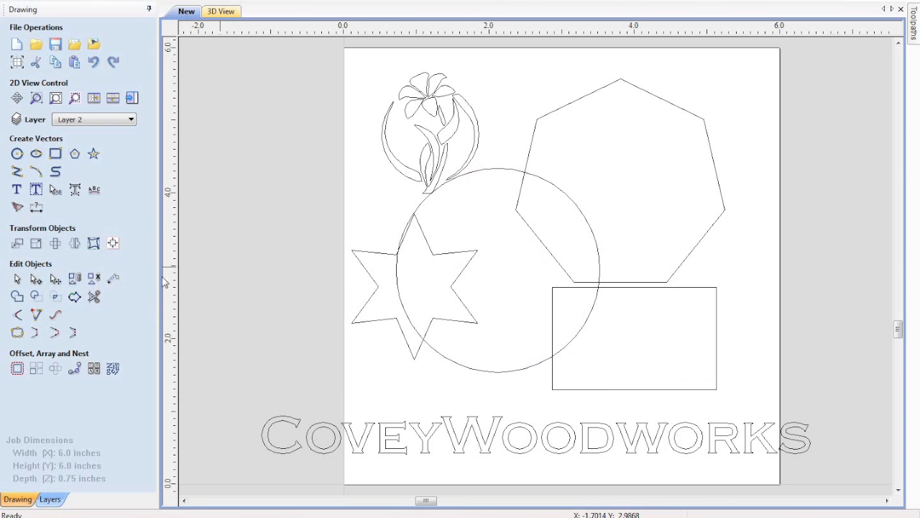
click(115, 282)
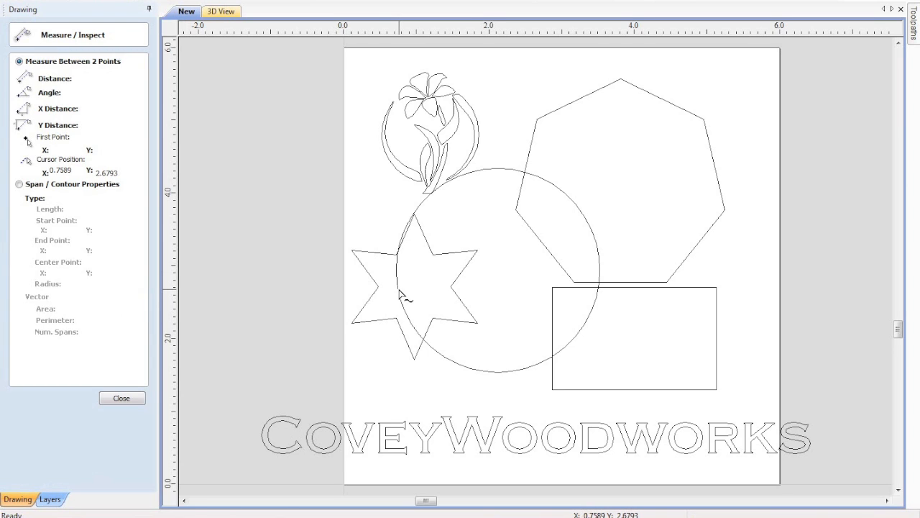
click(399, 289)
click(705, 118)
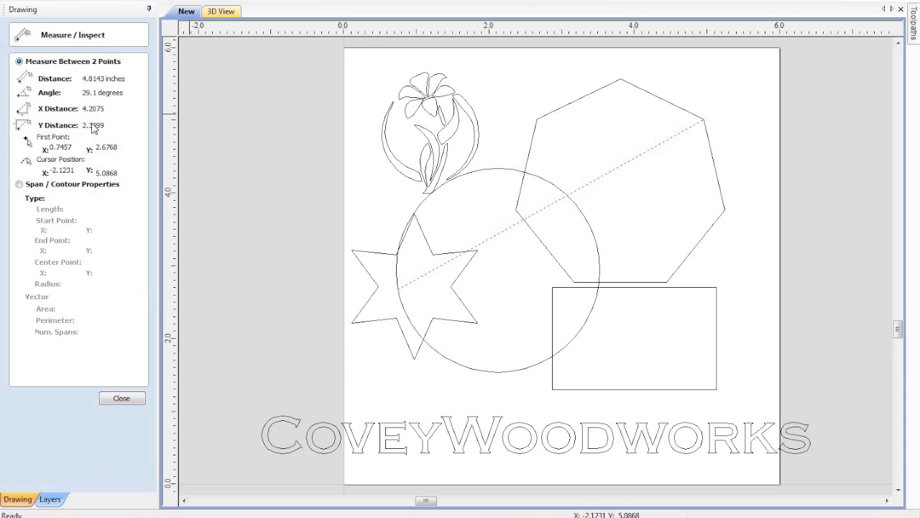
click(122, 400)
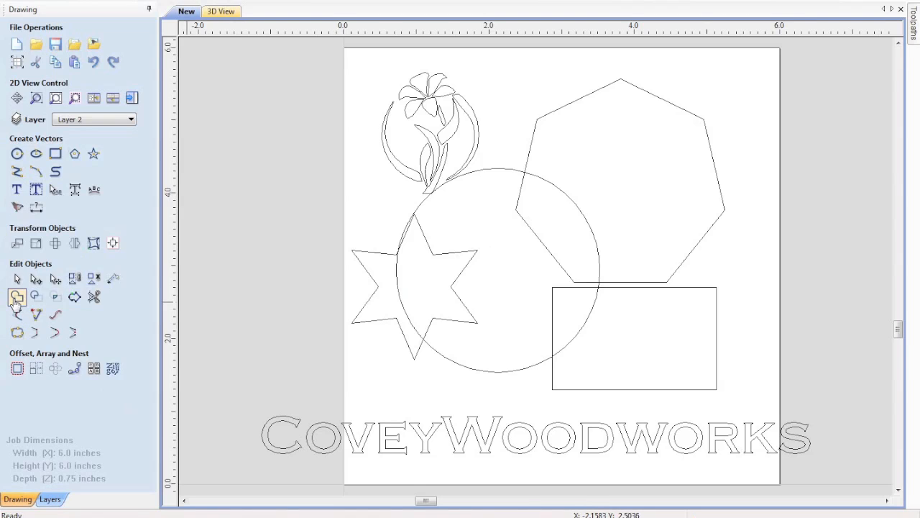
Examine the letter V of the CoveyWoodworks text up close as an example outline for welding.
click(398, 294)
click(241, 265)
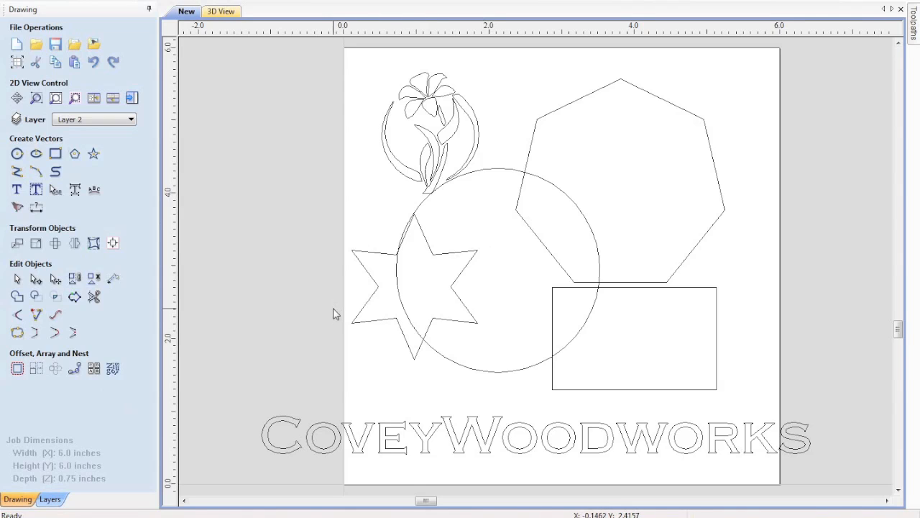
click(361, 443)
scroll(359, 443, up, 1)
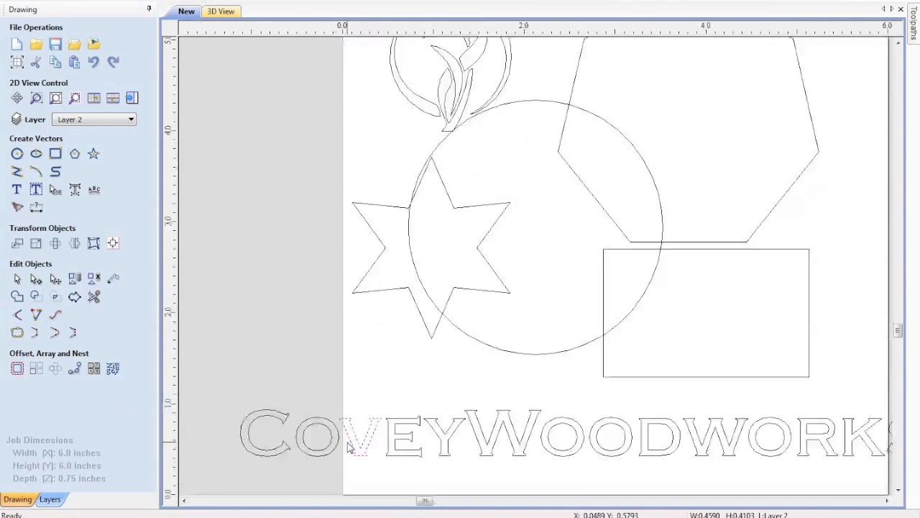
scroll(351, 446, up, 1)
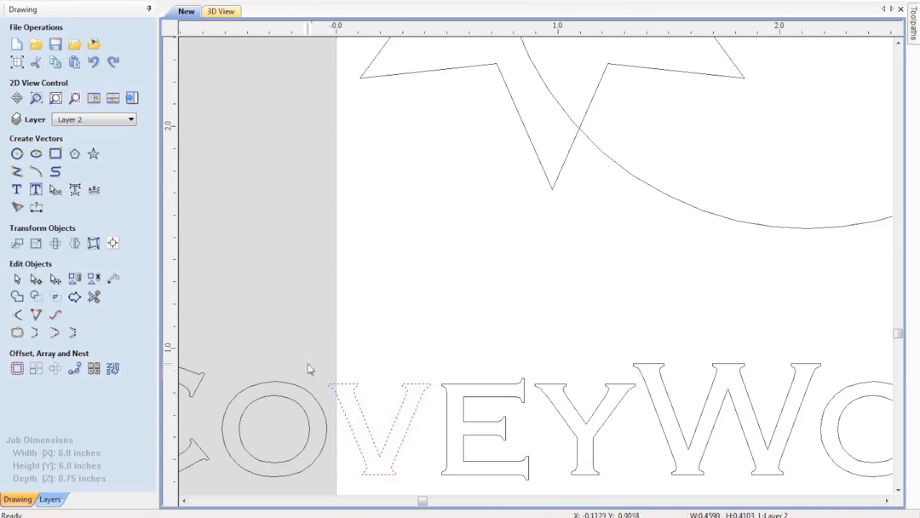
click(388, 415)
click(355, 429)
click(424, 370)
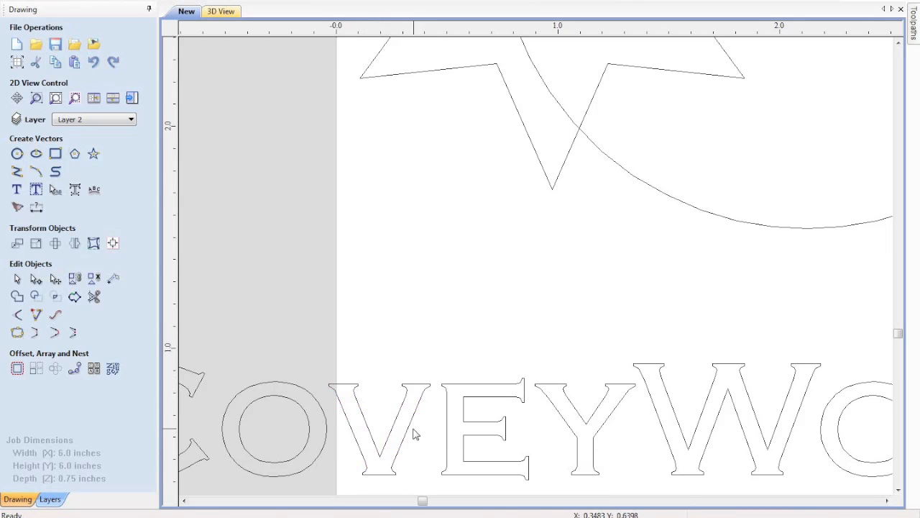
click(367, 462)
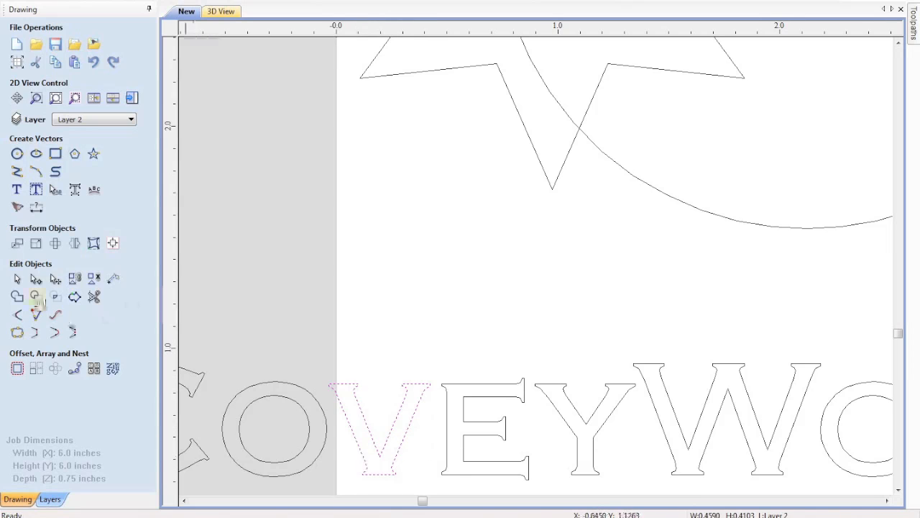
click(401, 394)
click(377, 446)
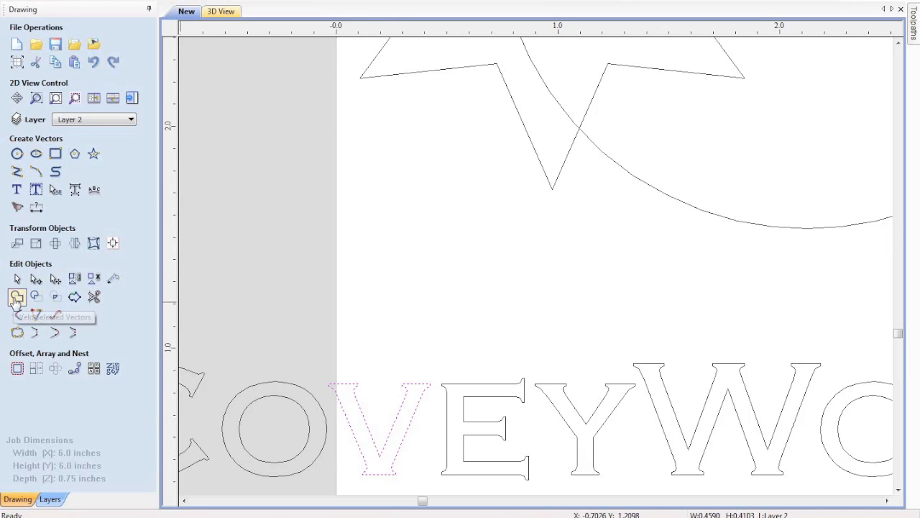
click(372, 310)
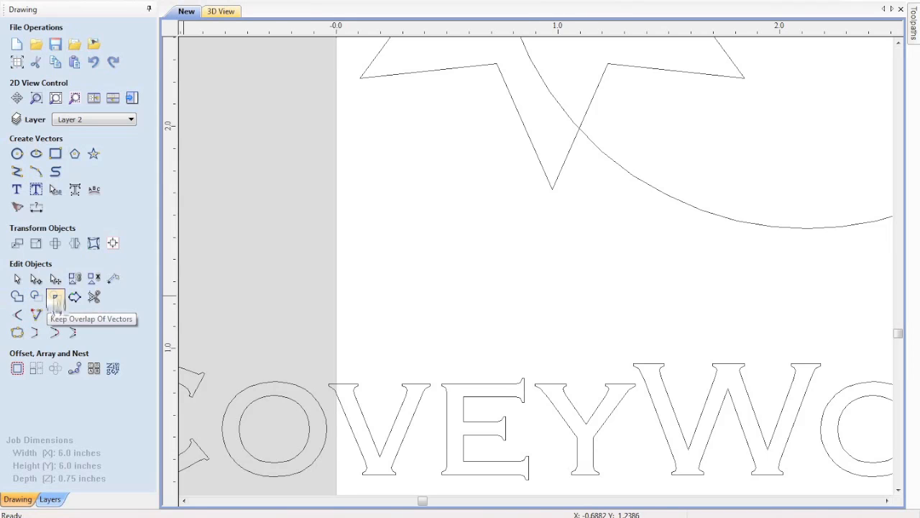
Weld the star and circle into a single outline and undo the weld.
scroll(439, 230, down, 3)
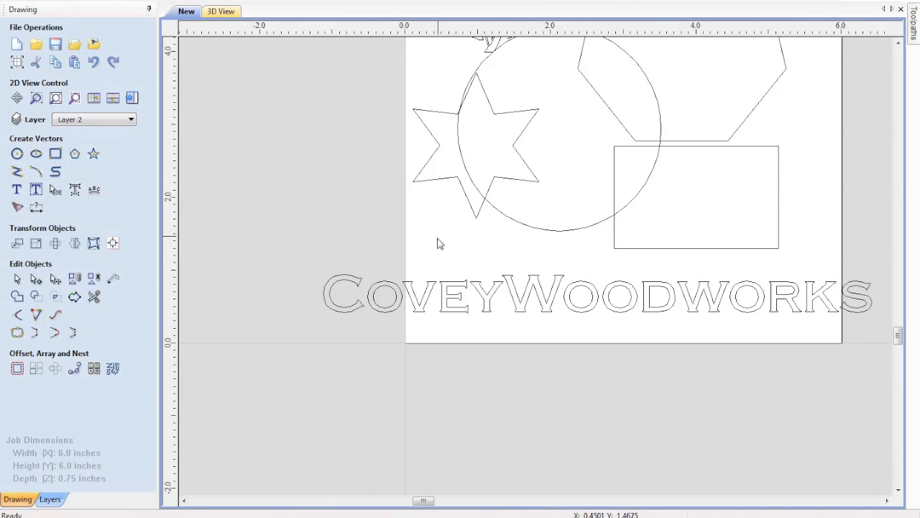
scroll(568, 86, up, 2)
click(432, 235)
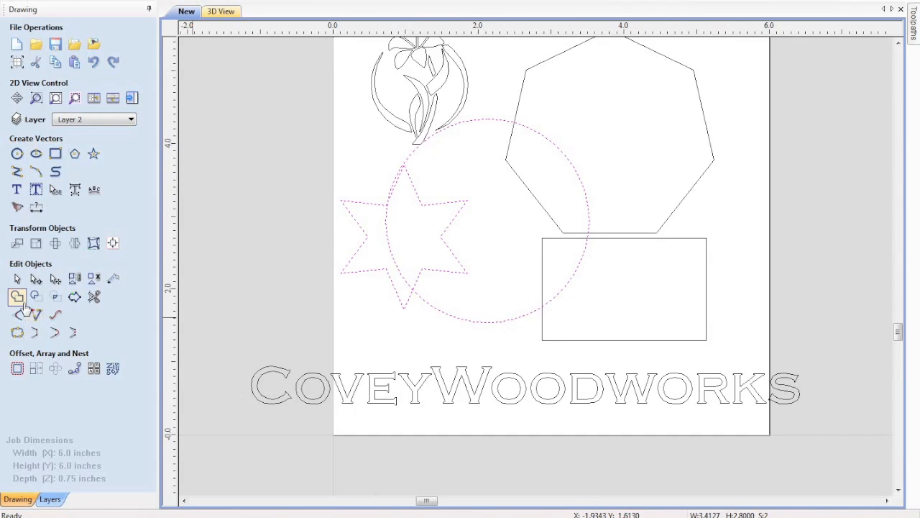
click(20, 304)
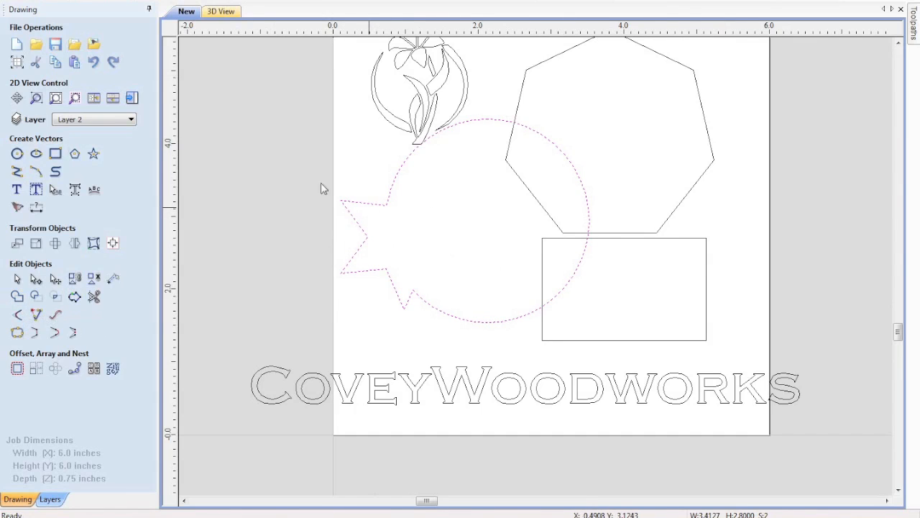
click(93, 62)
Try subtracting the star from the circle and keeping only their overlap, undoing each result.
click(36, 297)
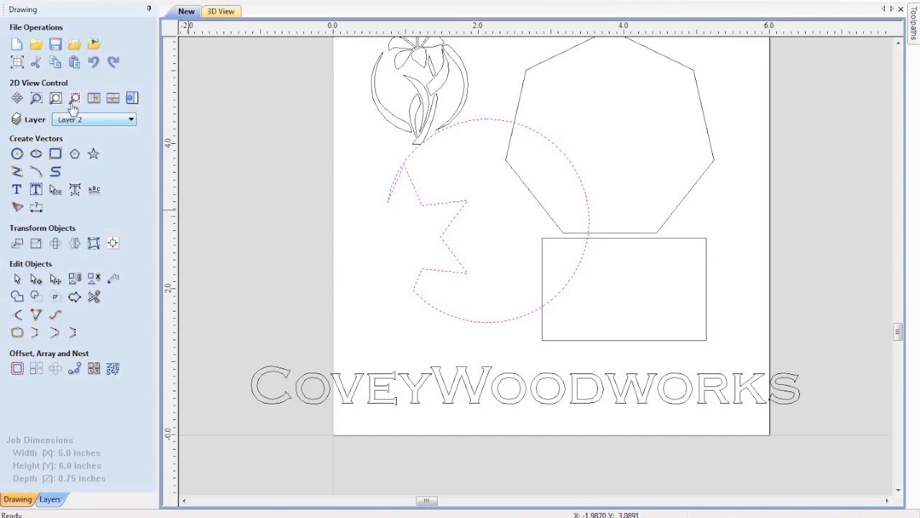
click(92, 62)
click(56, 296)
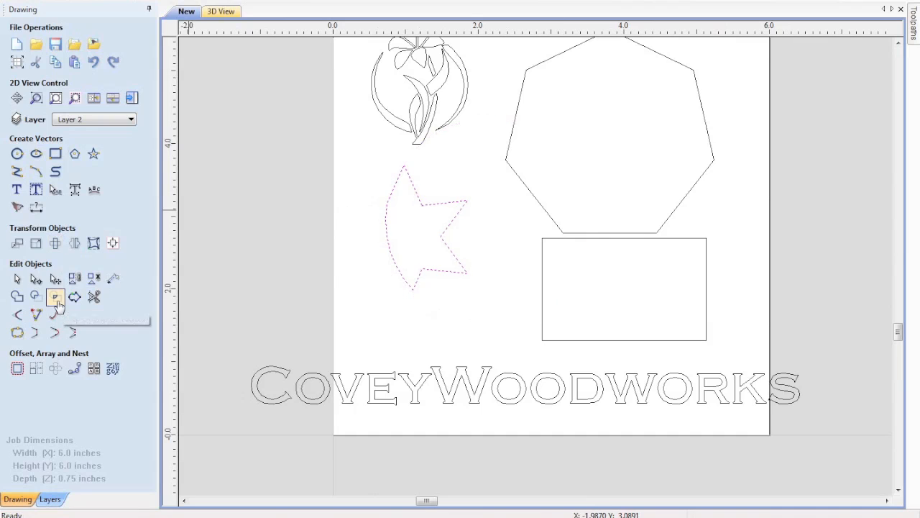
click(94, 63)
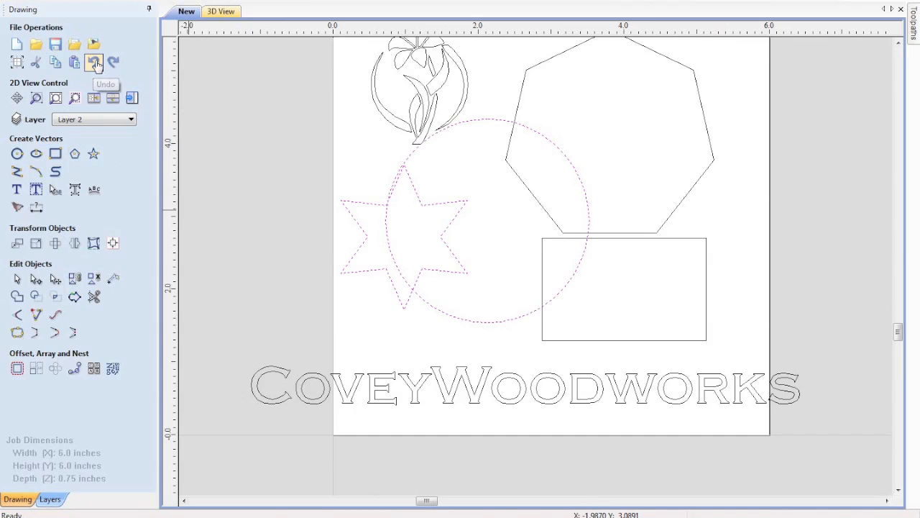
Trim the circle arc inside the rectangle and the heptagon and rectangle edges inside the circle, rejoining the trimmed sections automatically.
click(94, 296)
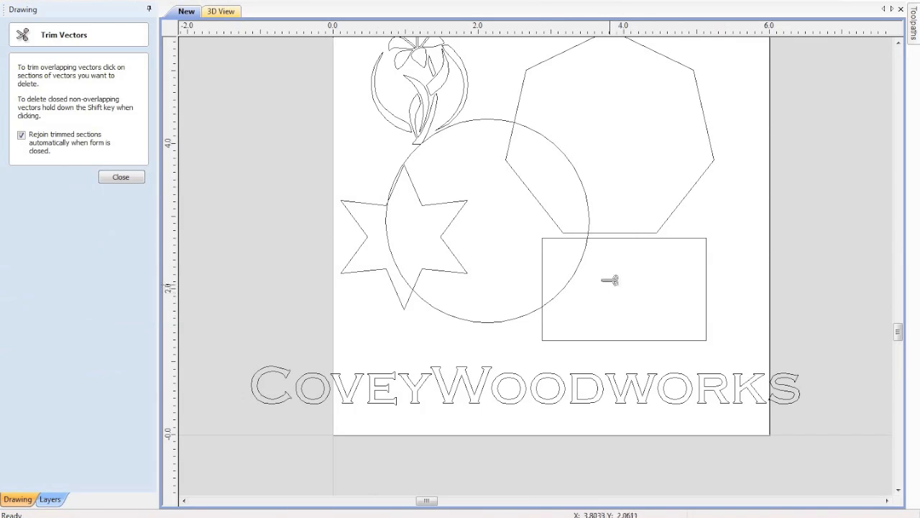
click(580, 280)
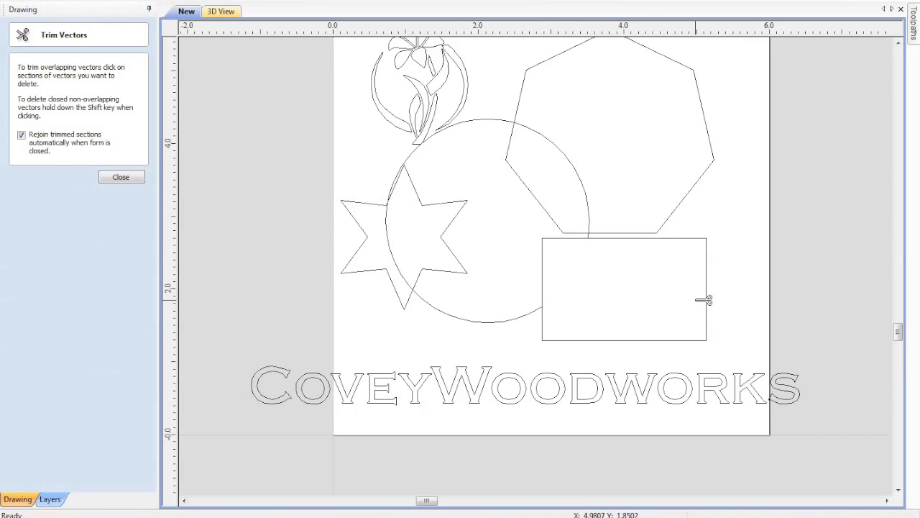
click(526, 186)
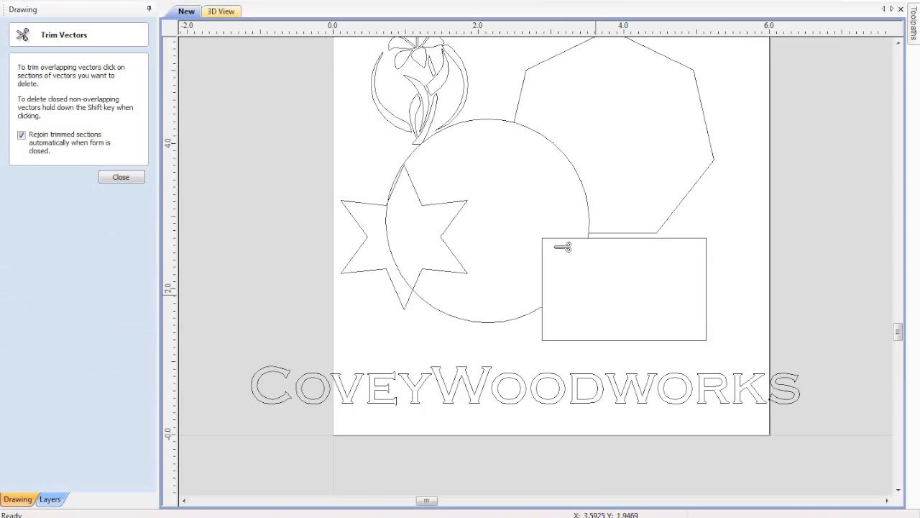
click(548, 248)
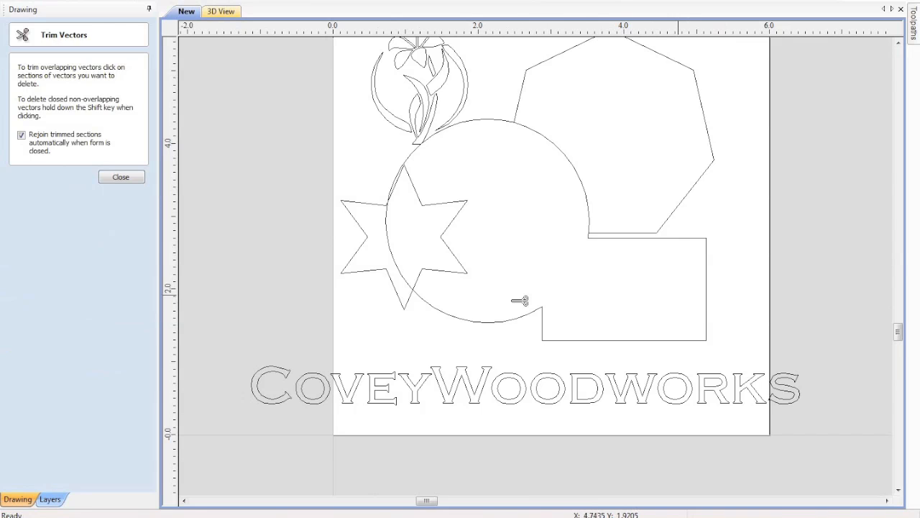
click(132, 179)
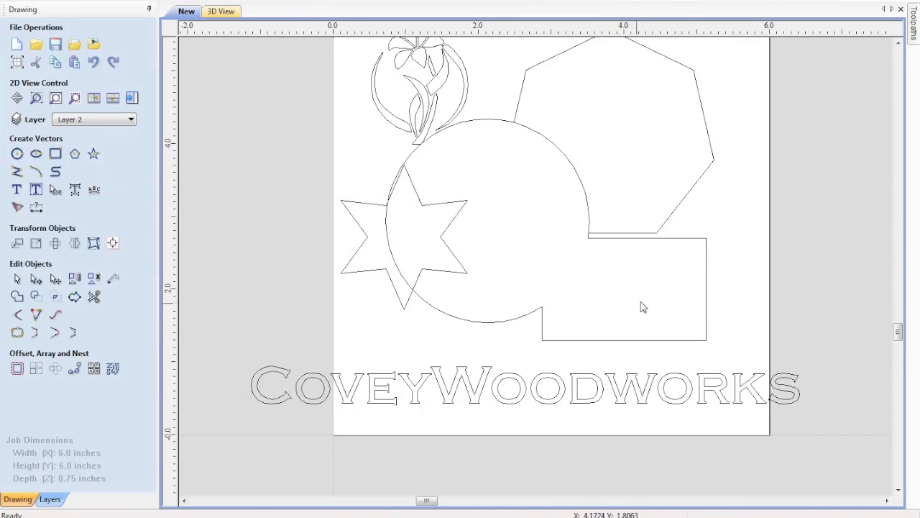
click(541, 341)
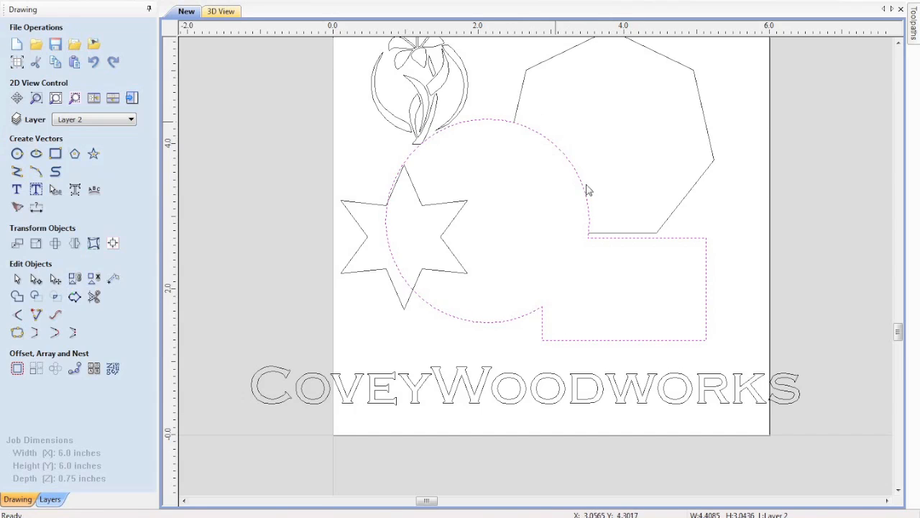
click(230, 206)
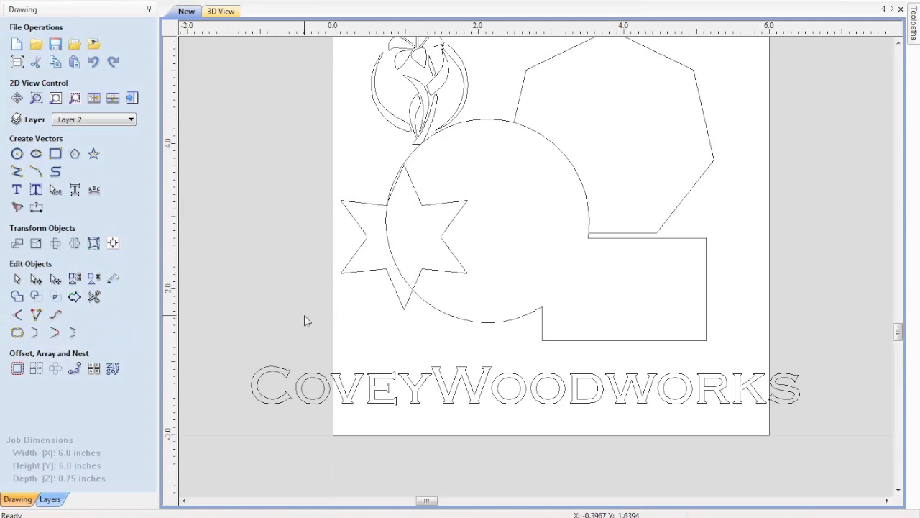
Draw a diagonal line about 0.52 by 0.45 inches and a horizontal line about 0.7 inches long below it, left of the job area.
click(391, 268)
click(277, 231)
click(16, 171)
click(213, 208)
click(251, 240)
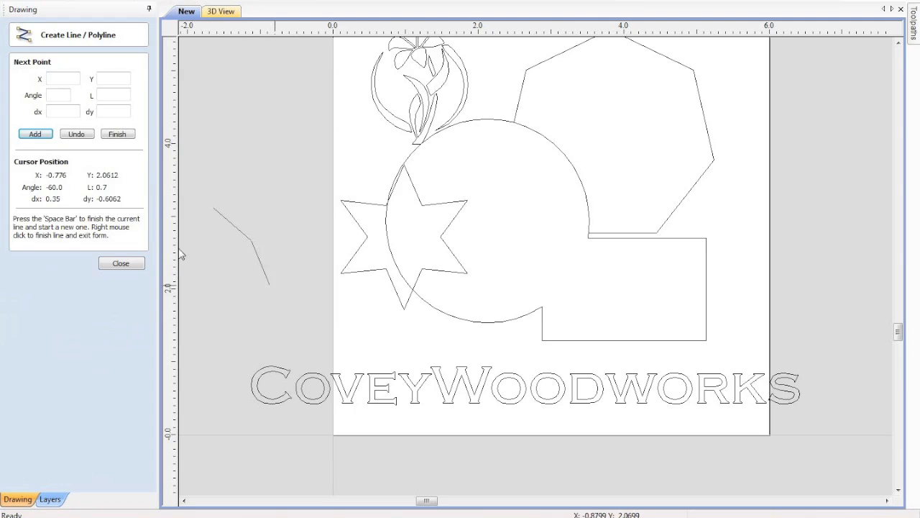
click(141, 263)
click(17, 171)
click(208, 272)
click(253, 274)
click(128, 263)
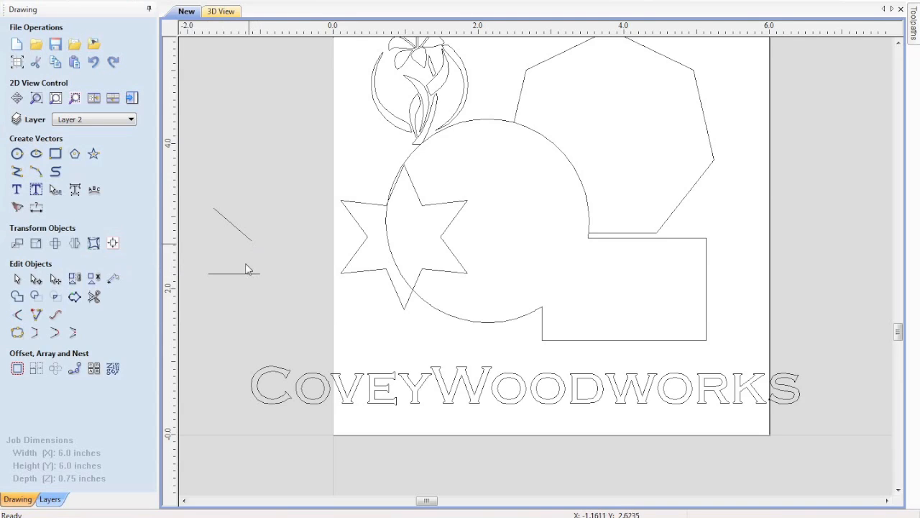
Try joining the two loose lines by moving their end points together and with a smooth curve, undoing each join.
click(232, 224)
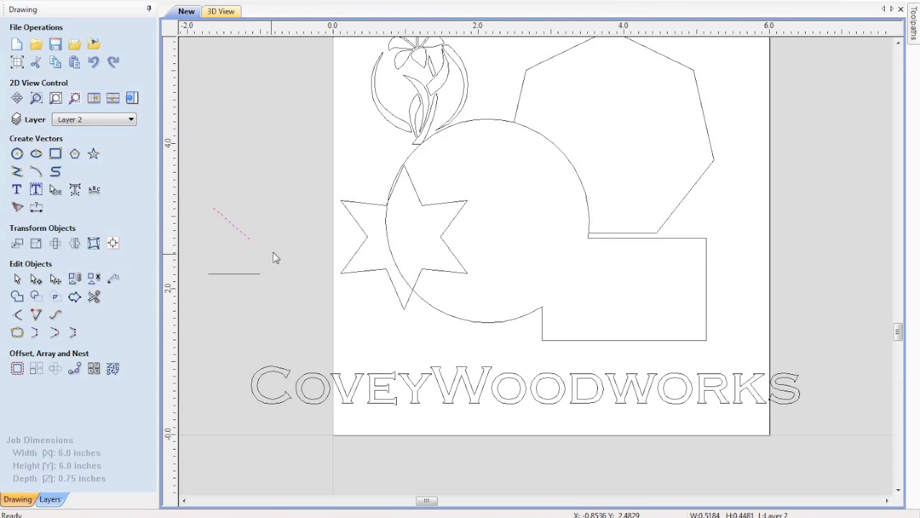
drag(219, 297, 219, 298)
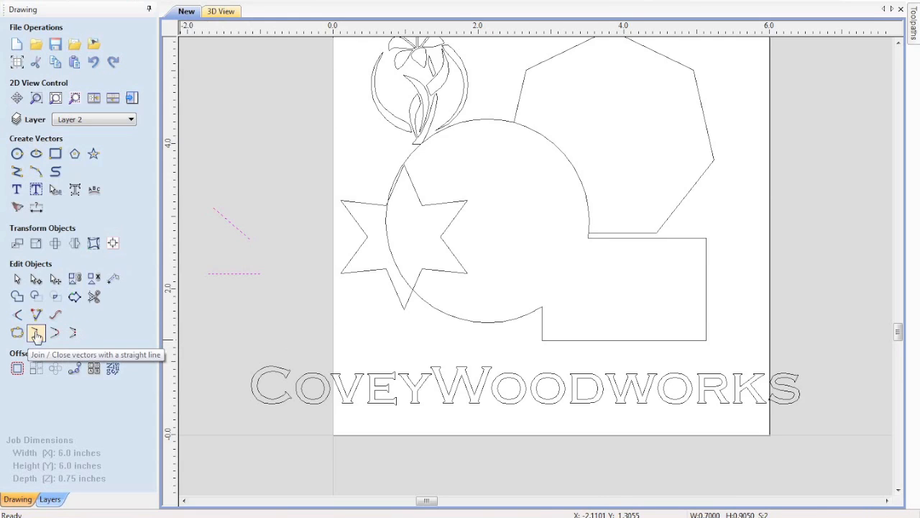
click(76, 336)
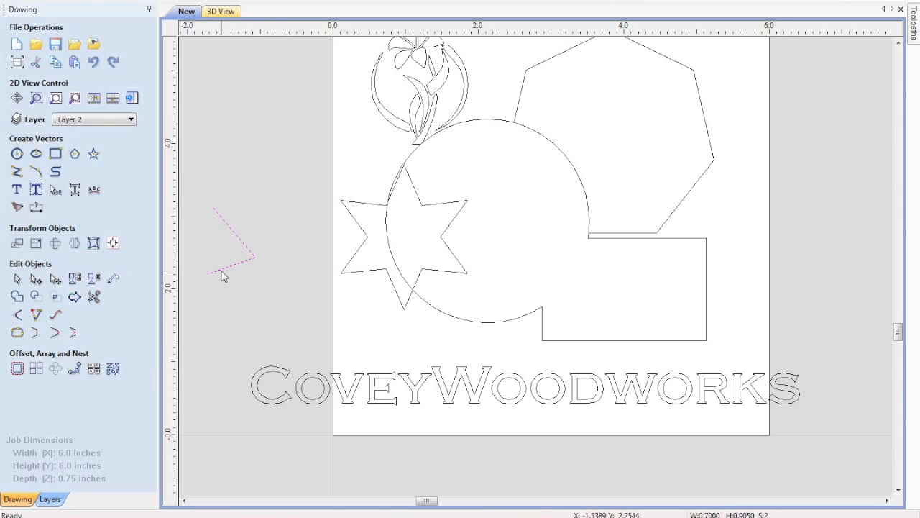
click(92, 62)
drag(263, 220, 215, 286)
click(55, 334)
click(93, 62)
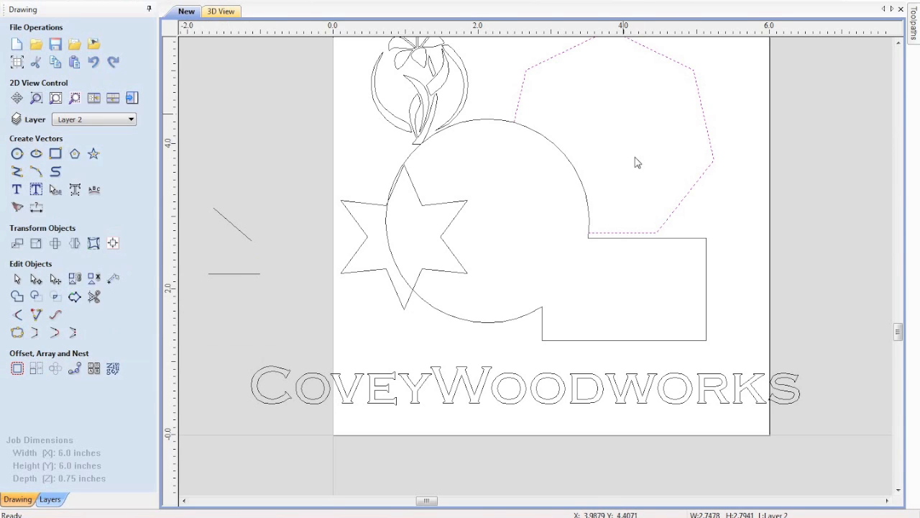
Offset the combined circle and rectangle outline inwards by 0.2 inches with sharp corners, keeping the original.
click(687, 256)
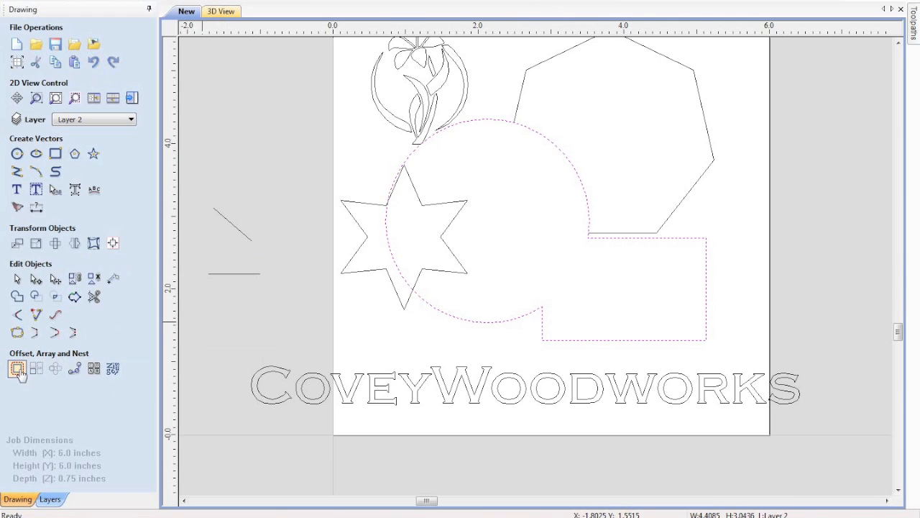
click(16, 368)
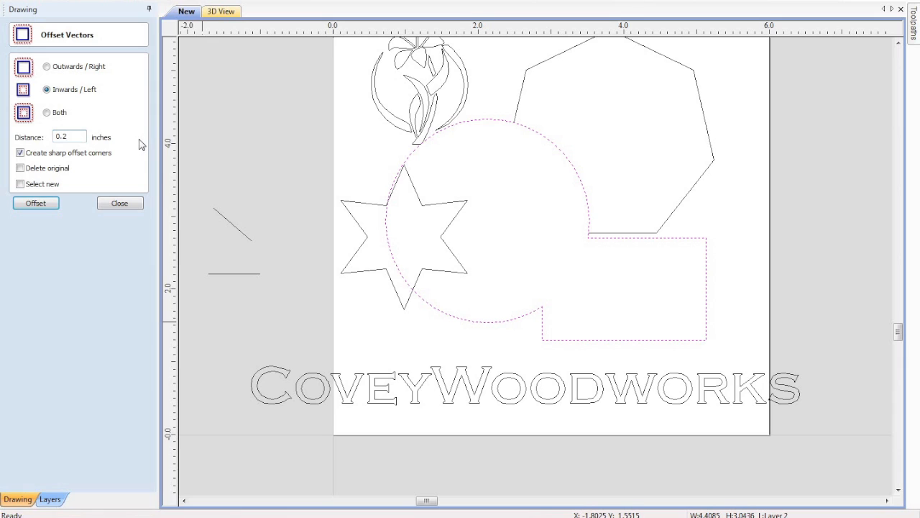
click(60, 116)
click(75, 92)
click(43, 206)
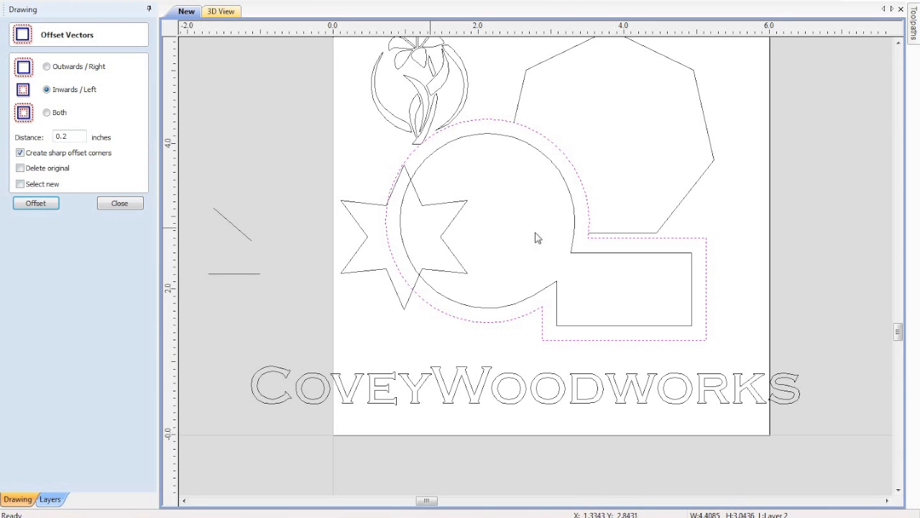
click(507, 215)
drag(720, 235, 679, 271)
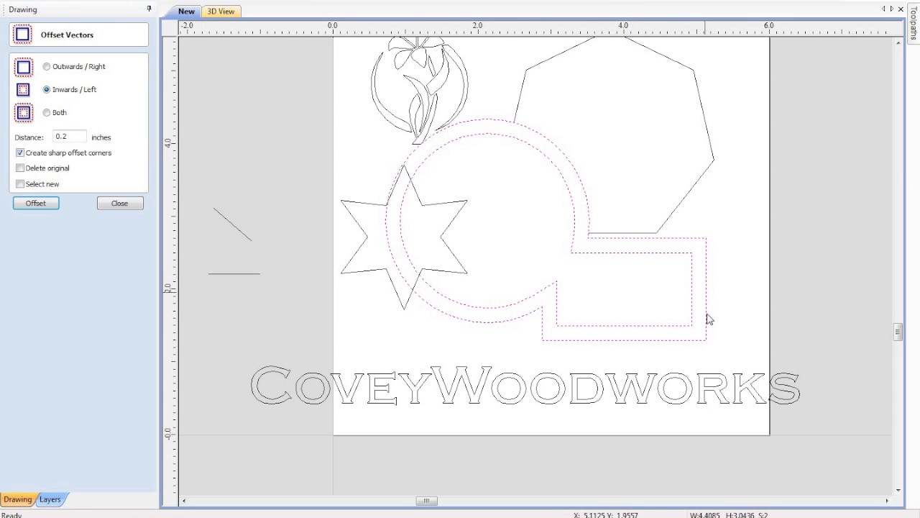
click(119, 203)
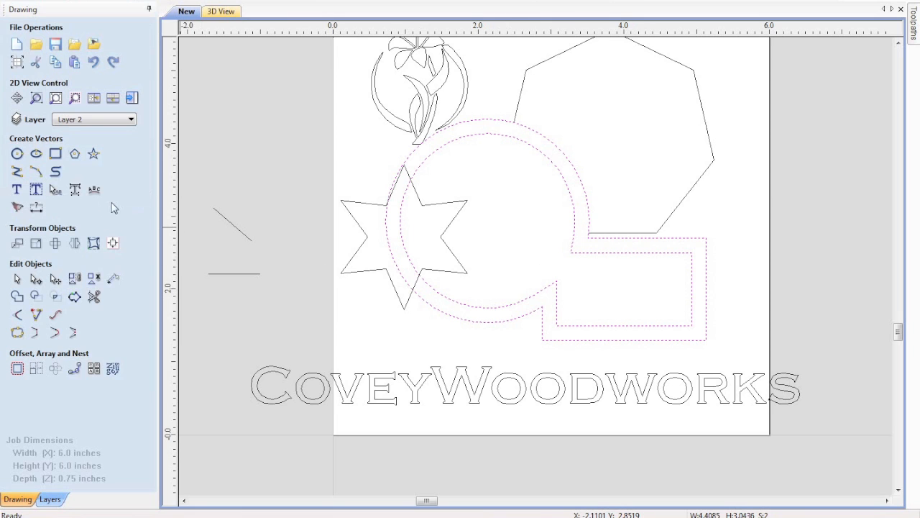
click(255, 187)
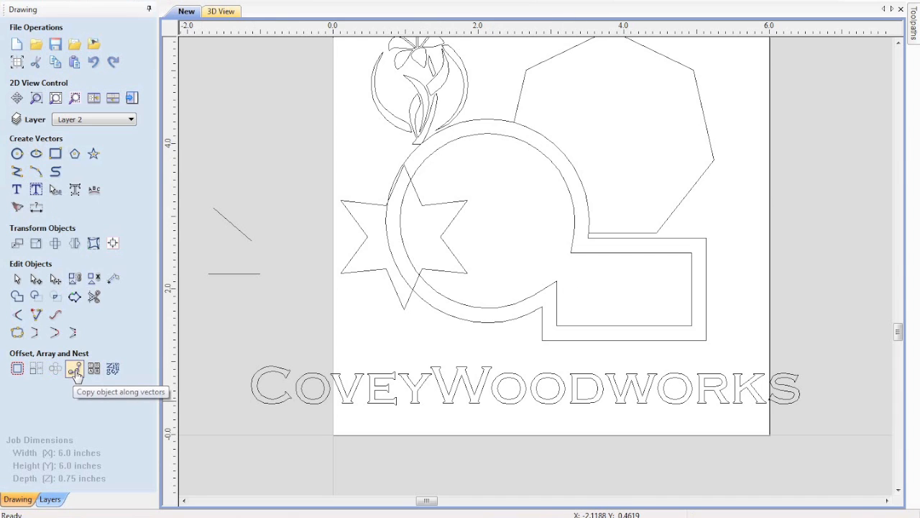
Look over the Copy Along Vectors and Nest Parts options, closing both without applying them.
click(76, 370)
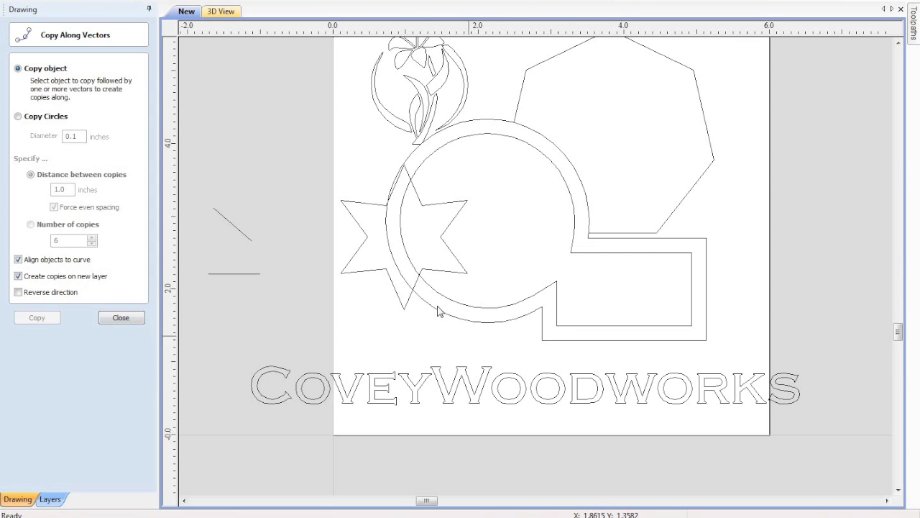
click(121, 318)
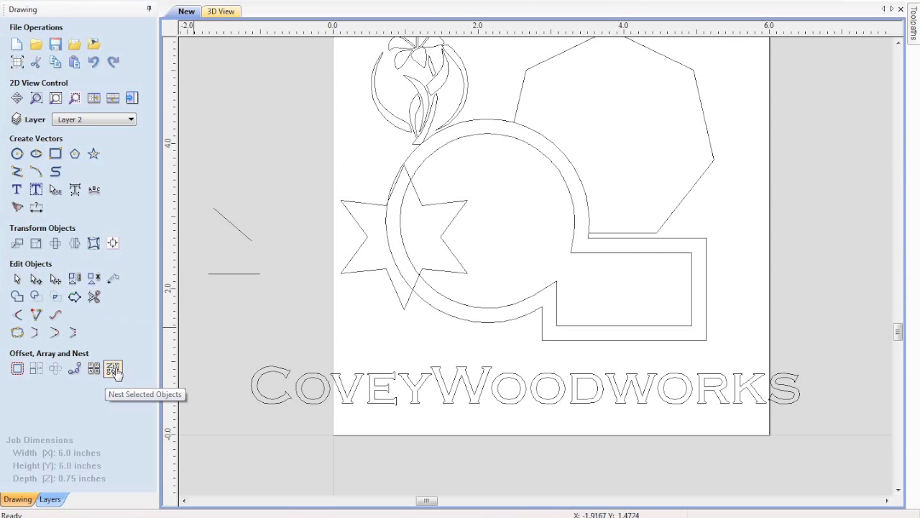
click(114, 369)
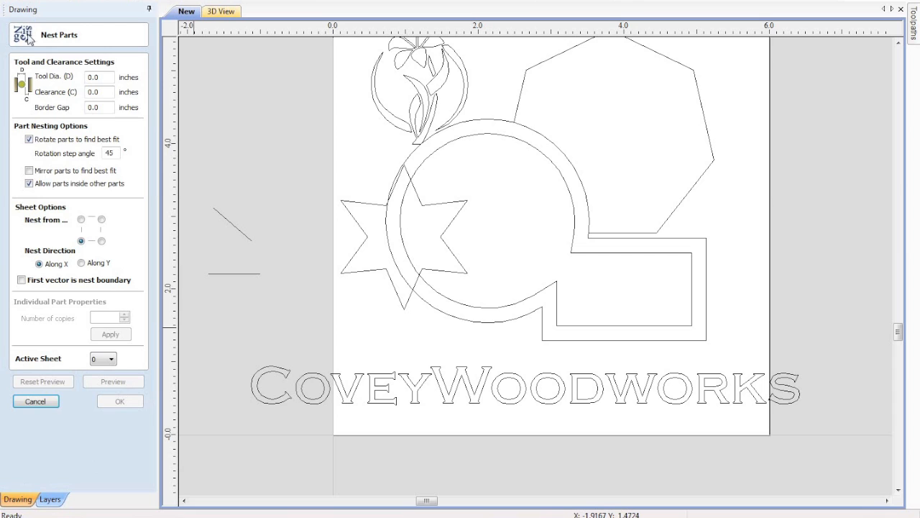
click(36, 401)
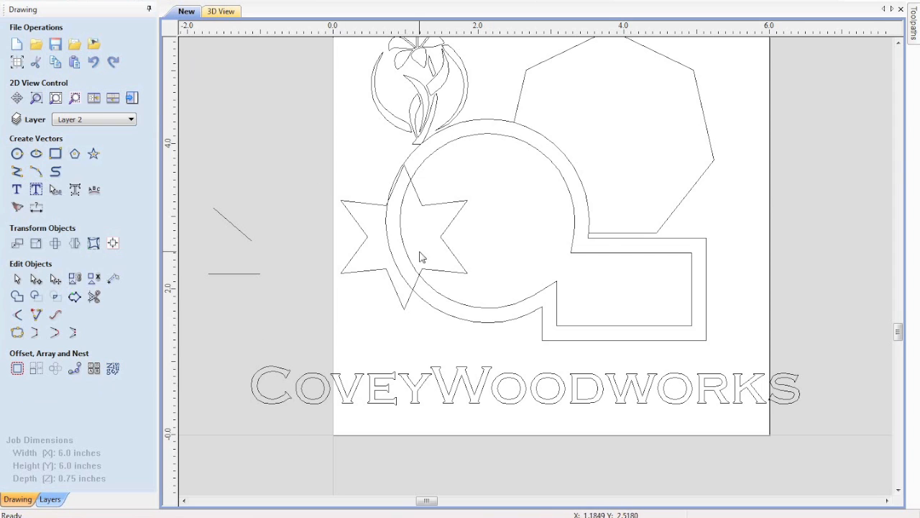
scroll(423, 256, up, 1)
scroll(425, 255, down, 2)
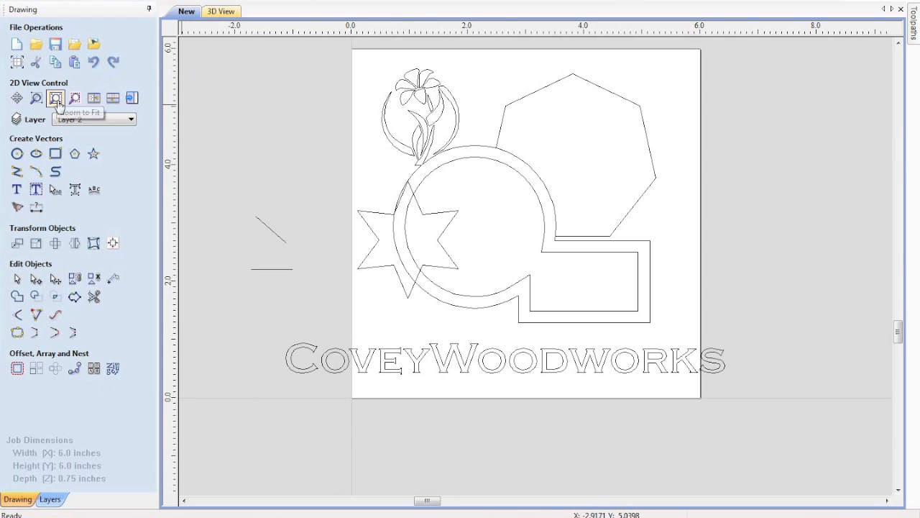
click(61, 102)
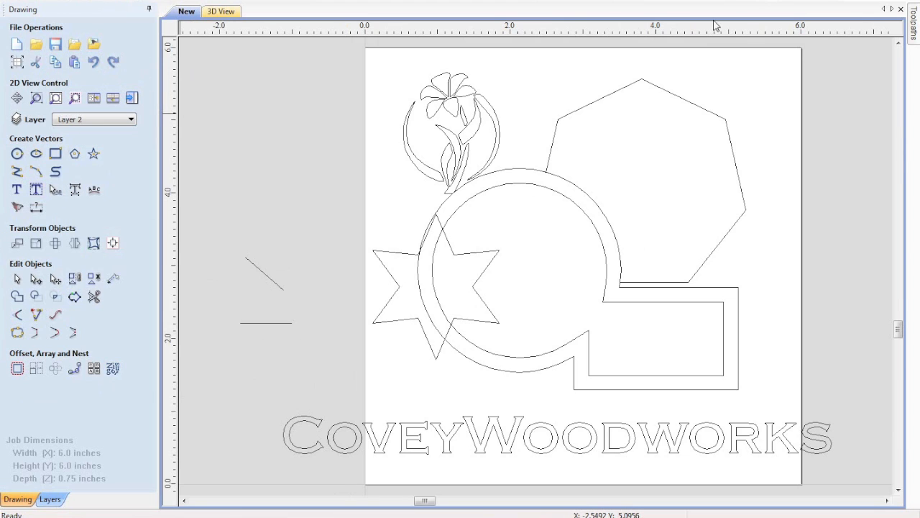
click(75, 2)
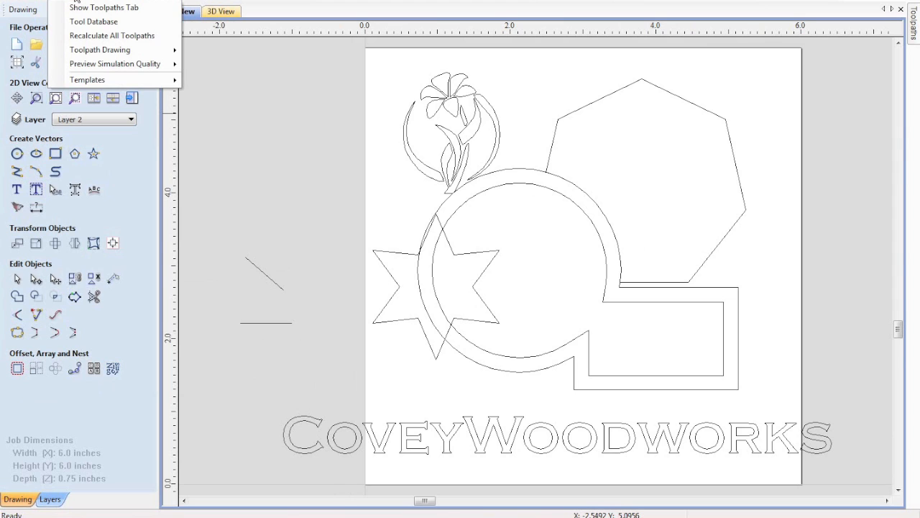
mouse_move(136, 2)
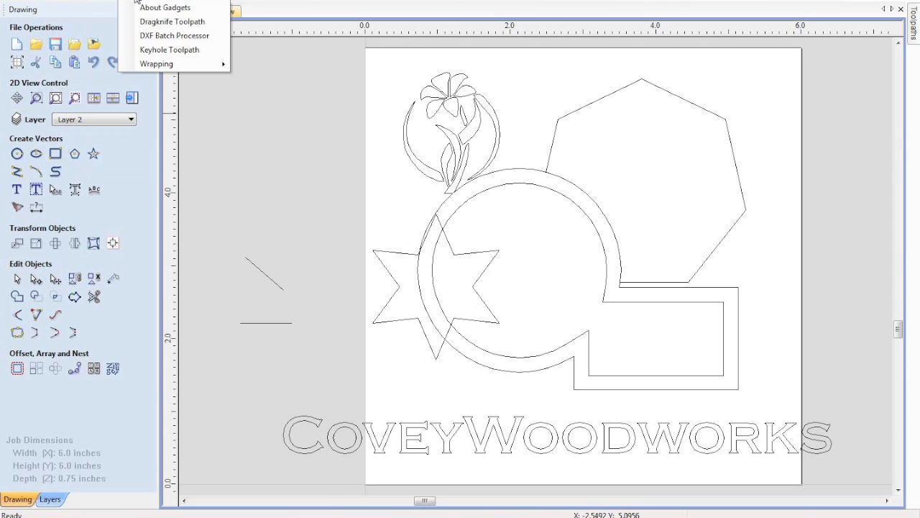
mouse_move(182, 64)
click(84, 4)
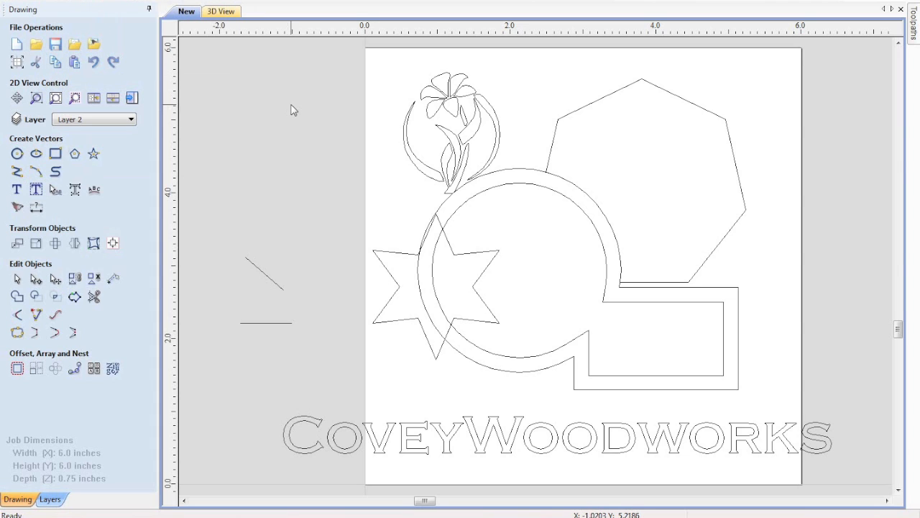
click(72, 1)
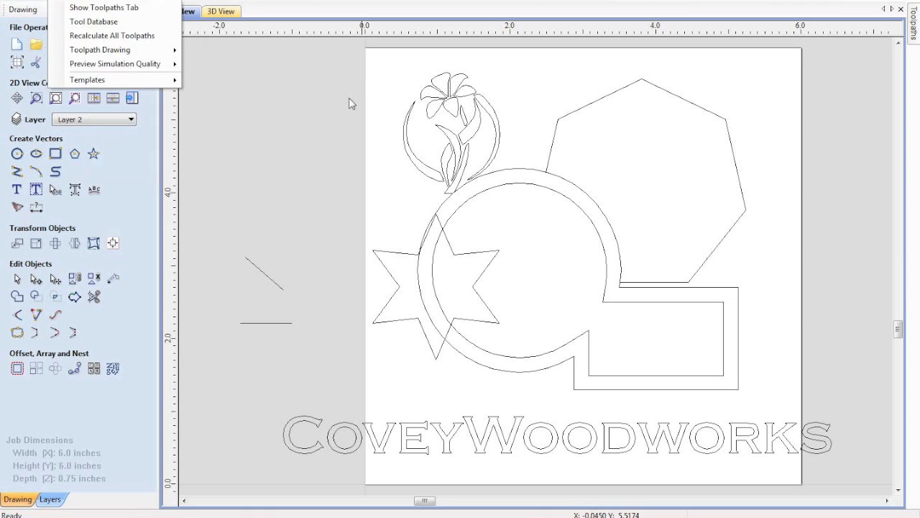
click(283, 120)
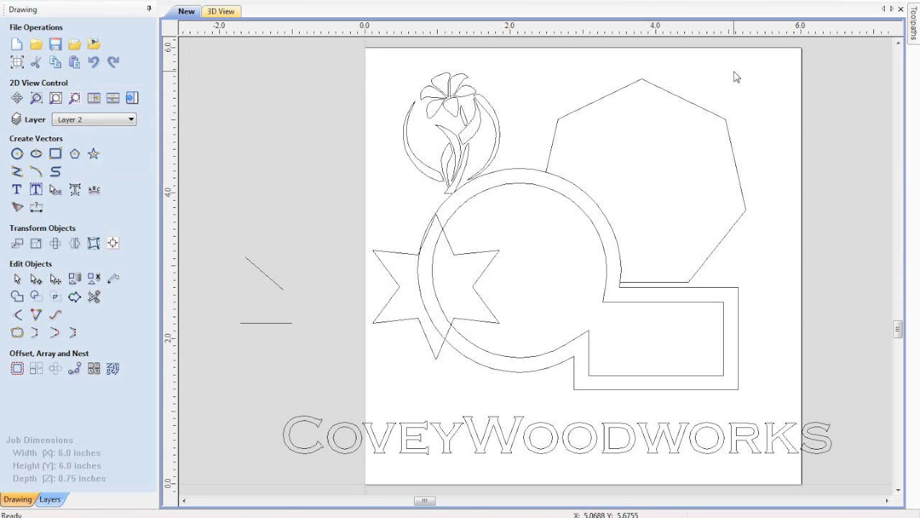
Delete the two loose lines and all the geometric shapes, keeping only the traced flower and the CoveyWoodworks text.
drag(838, 90, 248, 388)
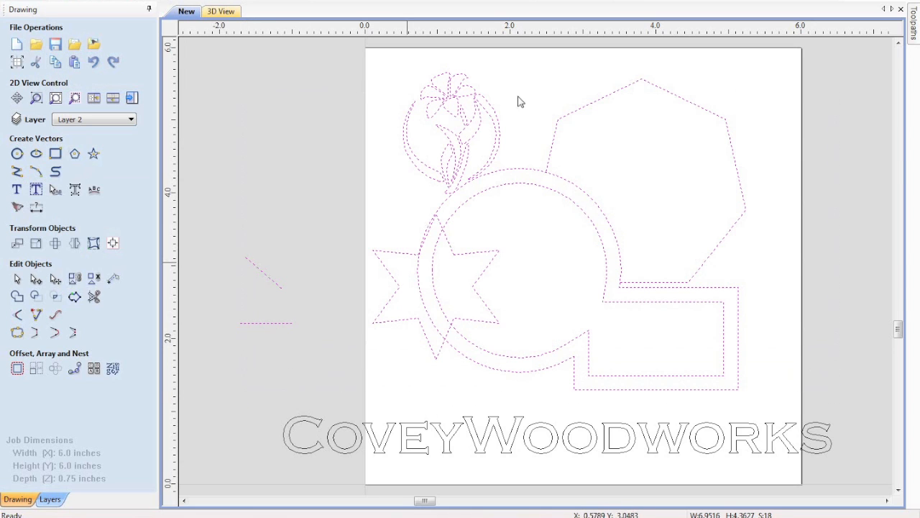
shift+click(480, 130)
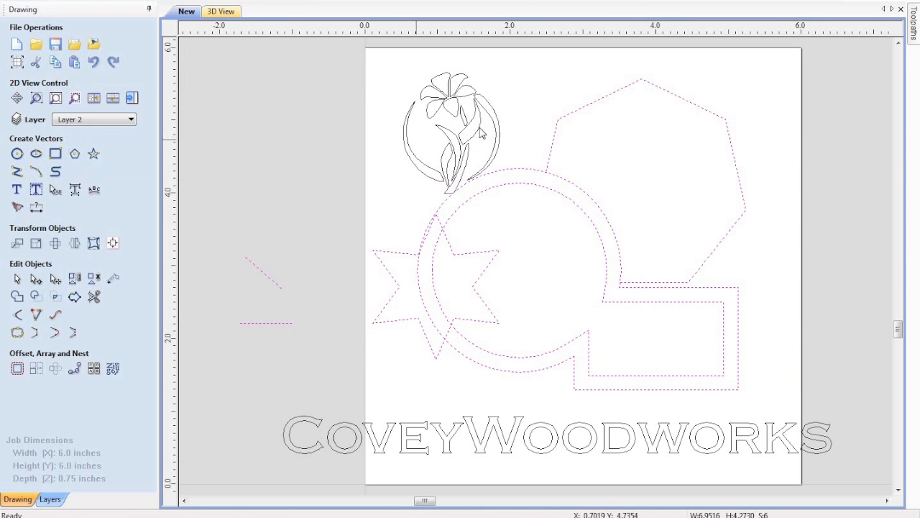
key(Delete)
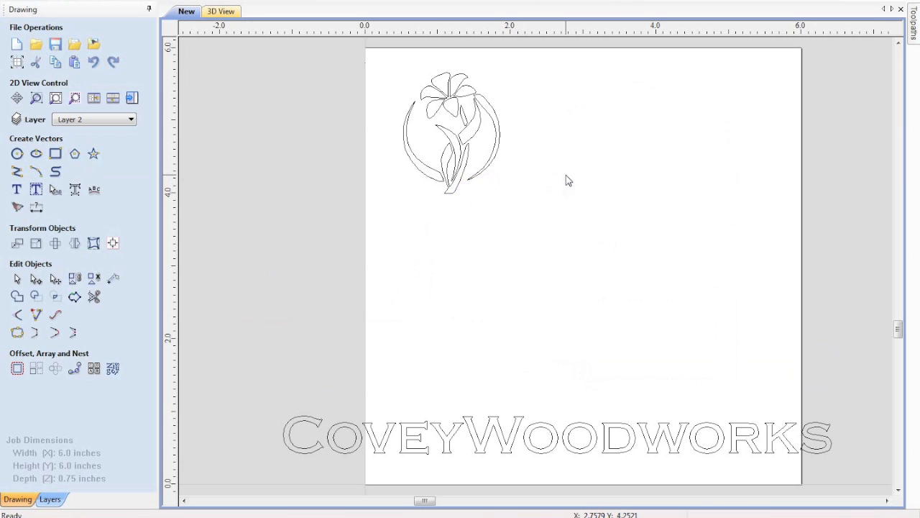
Shrink the CoveyWoodworks text to about 5.75 inches wide, place it across the middle of the job, and centre the flower above it.
drag(836, 404, 402, 454)
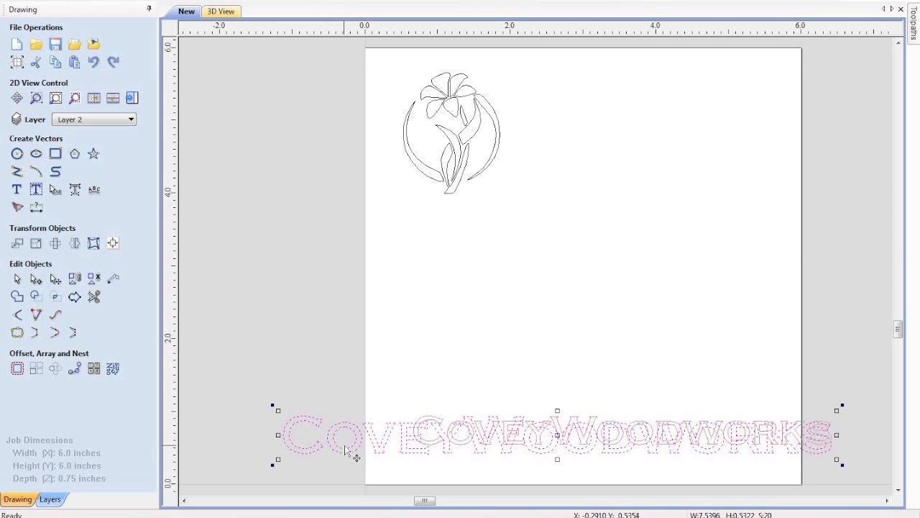
drag(616, 437, 580, 302)
drag(549, 88, 414, 169)
click(460, 131)
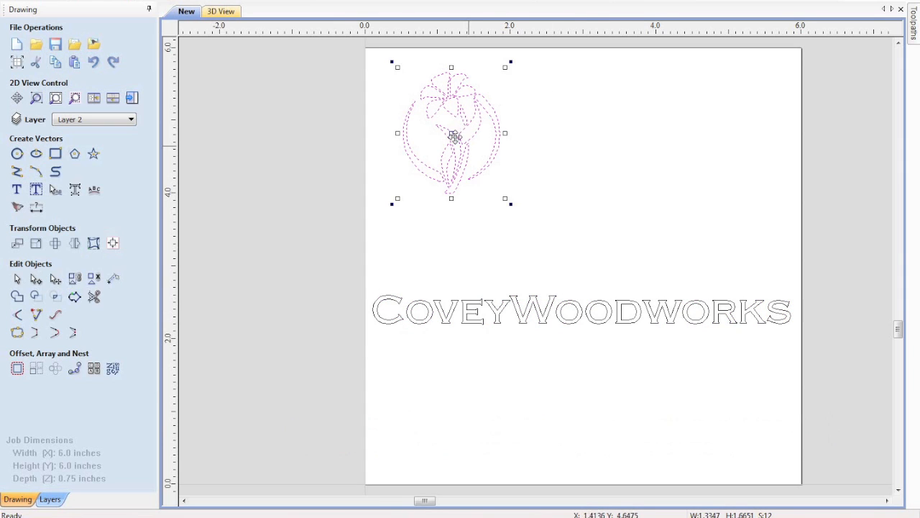
drag(524, 171, 584, 223)
click(669, 158)
Select the flower and the text together and start a V-Carve / Engraving toolpath for them.
mouse_move(913, 29)
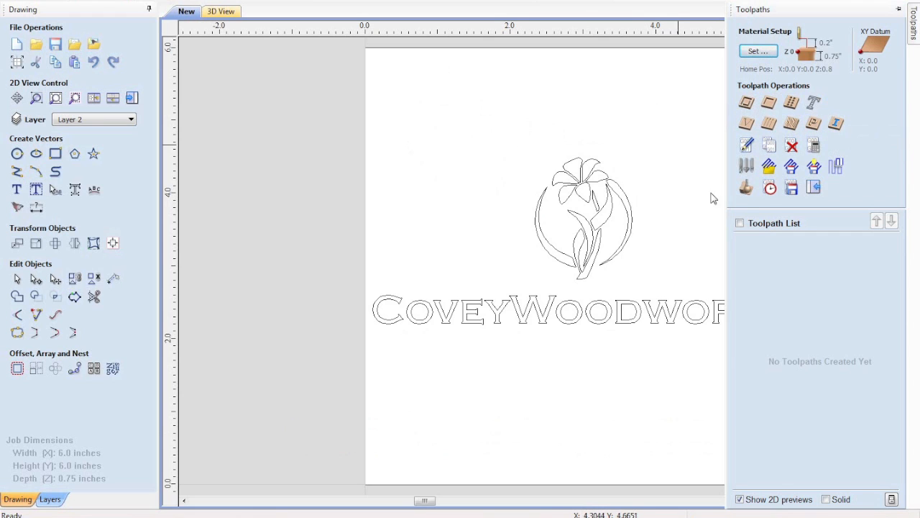
drag(839, 150, 355, 351)
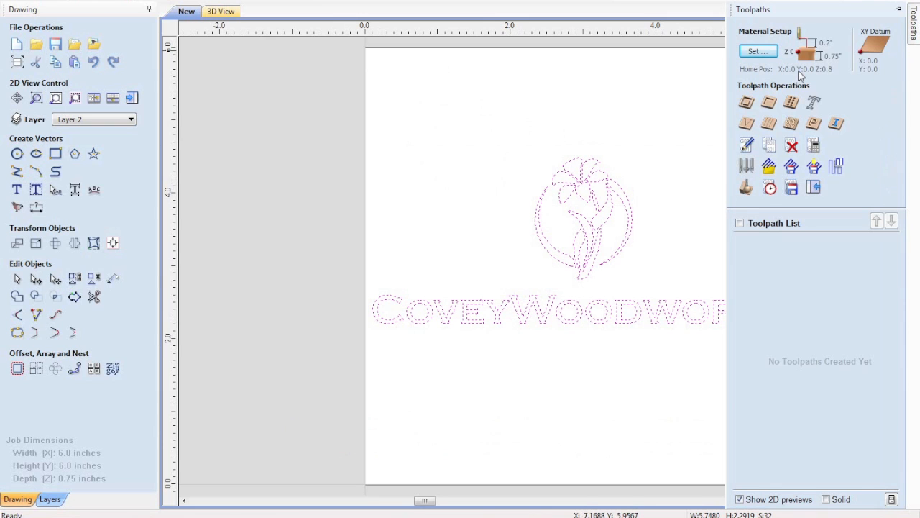
click(747, 123)
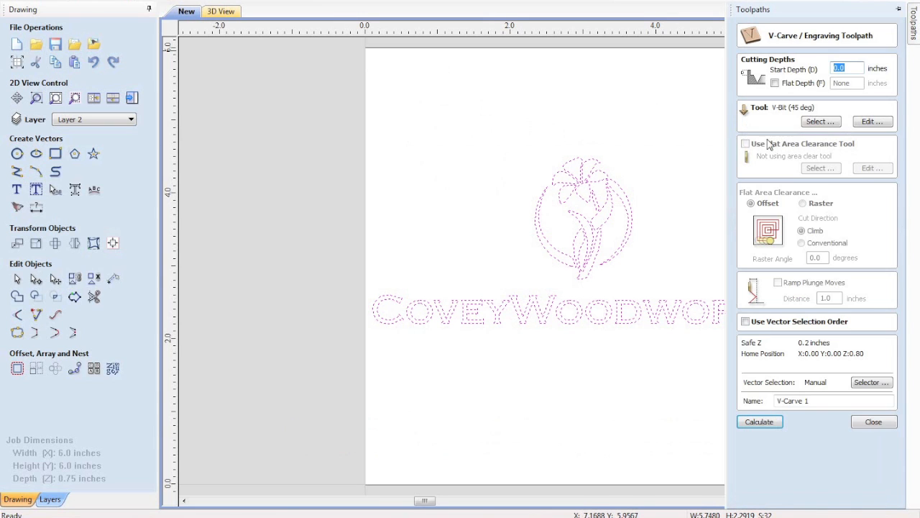
Open the toolpath's tool selection and look through the imperial tools, from carving bits to drills.
click(830, 124)
drag(398, 198, 393, 304)
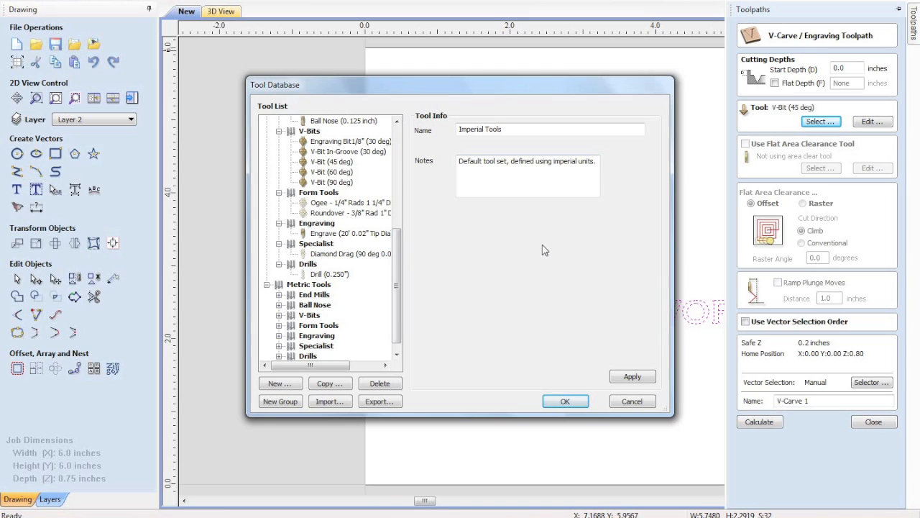
drag(399, 284, 396, 122)
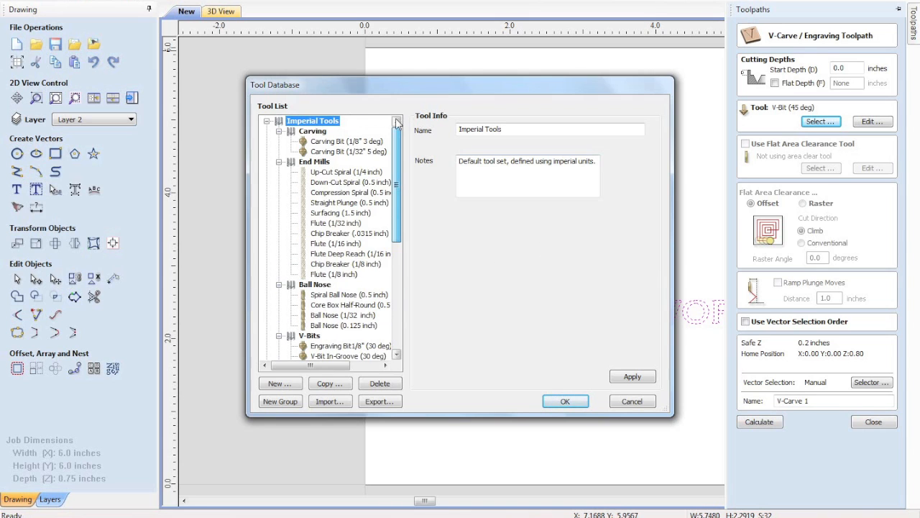
scroll(404, 180, down, 2)
scroll(403, 181, up, 2)
scroll(393, 164, down, 2)
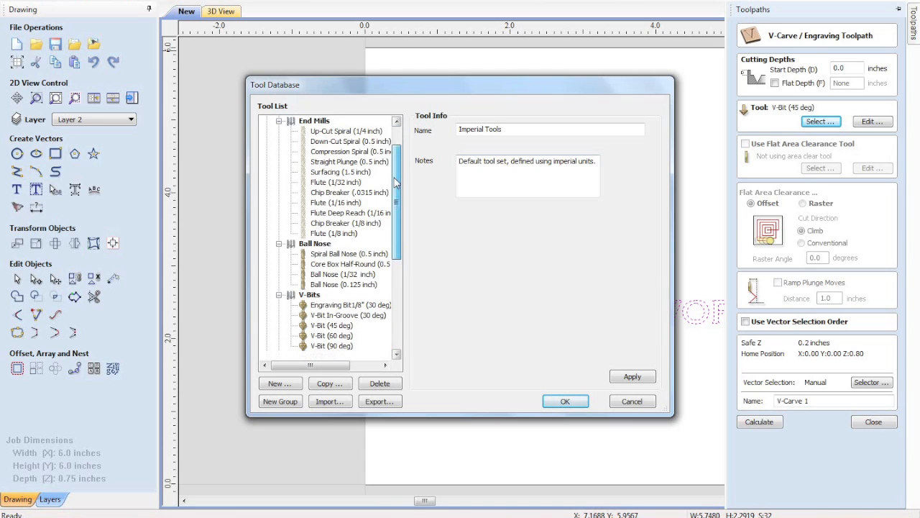
scroll(395, 205, down, 2)
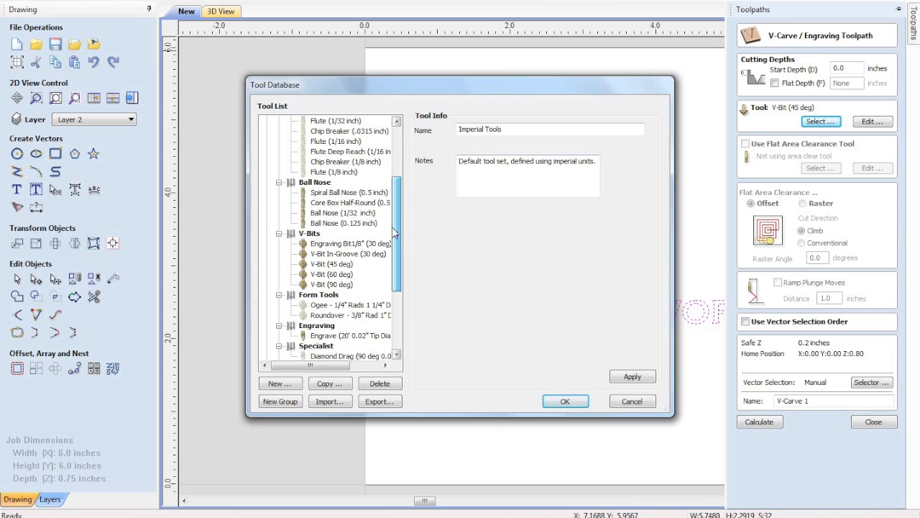
scroll(399, 230, down, 2)
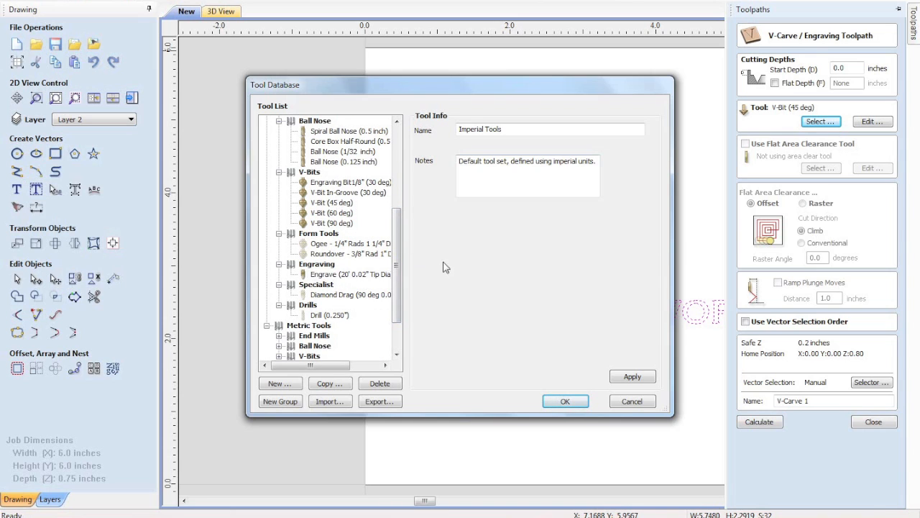
Compare the 60 and 90 degree V-bits, including the spindle speed, and choose V-Bit (60 deg) as the toolpath's cutter.
click(339, 213)
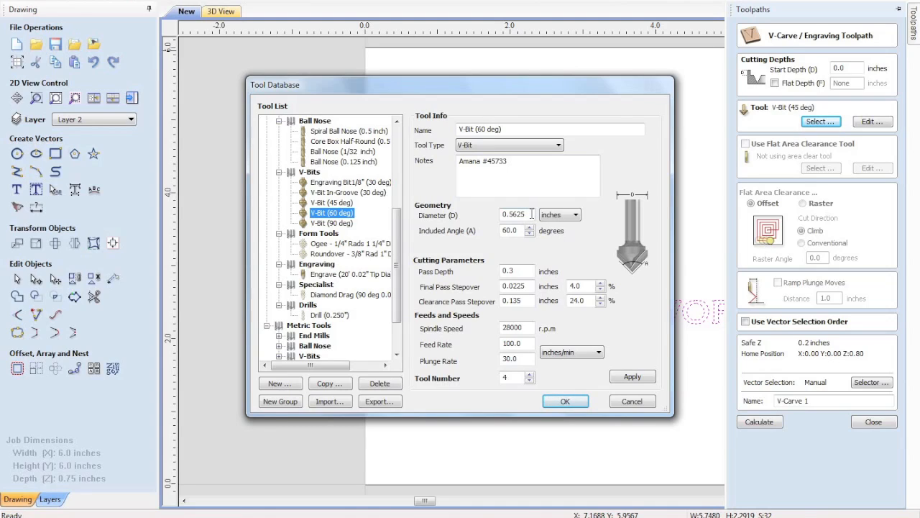
click(328, 224)
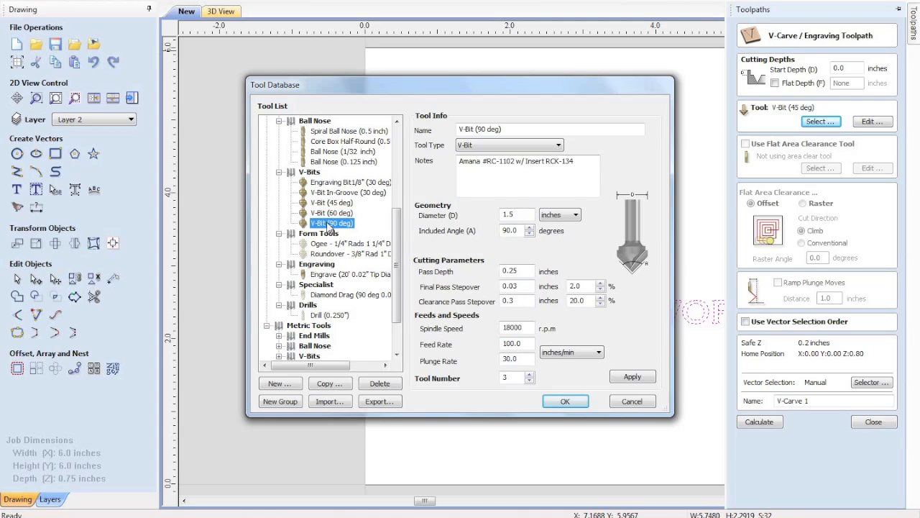
click(342, 215)
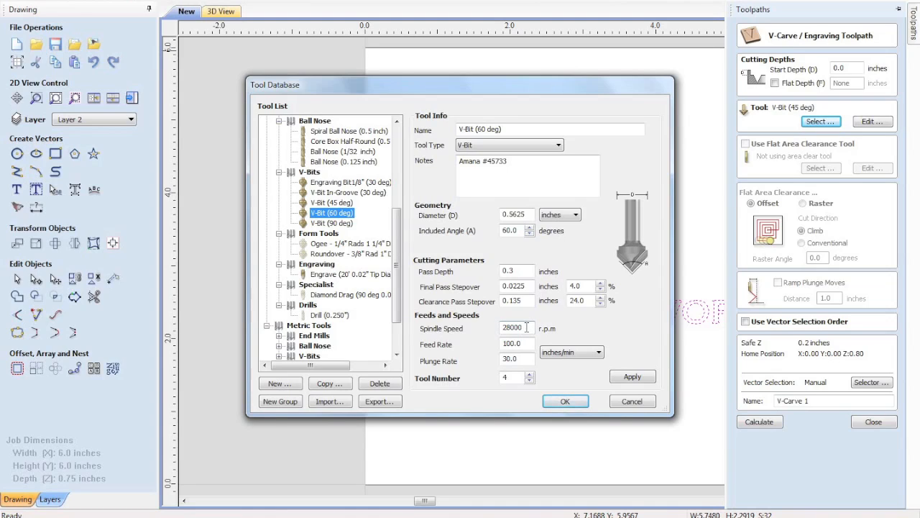
drag(534, 327, 472, 328)
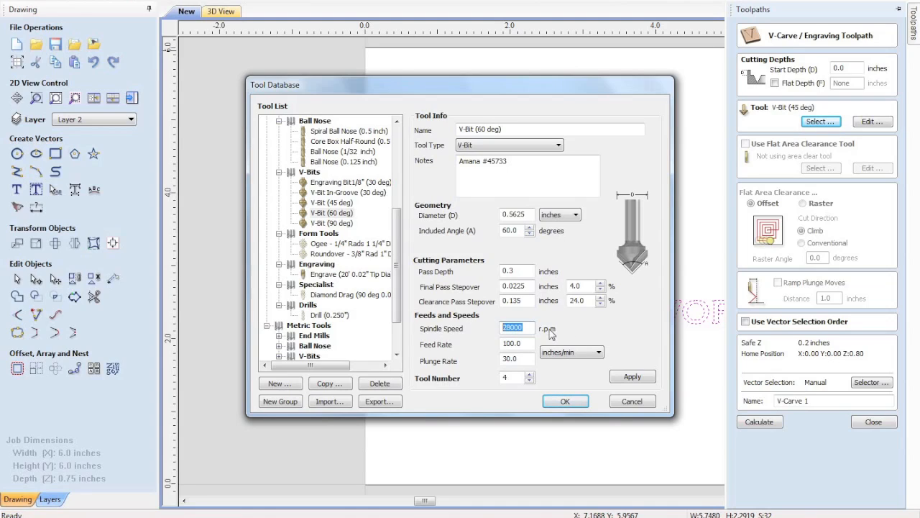
click(531, 327)
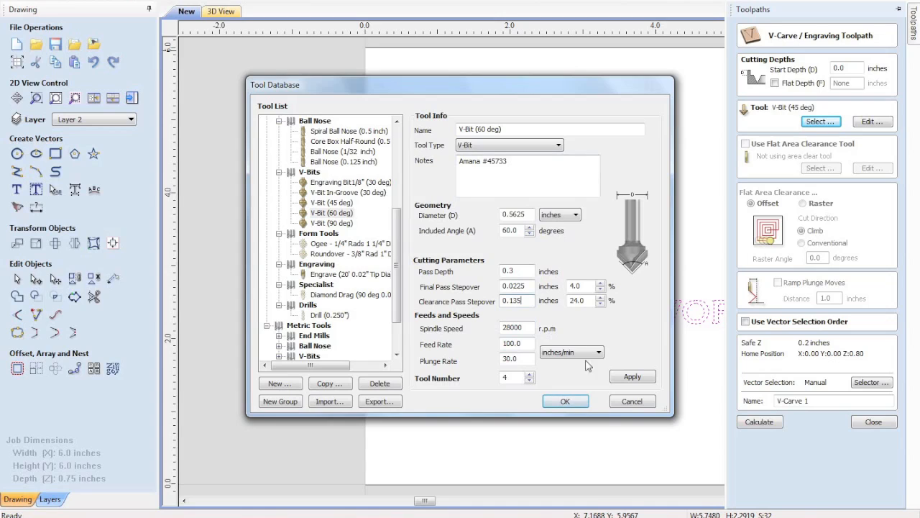
click(568, 400)
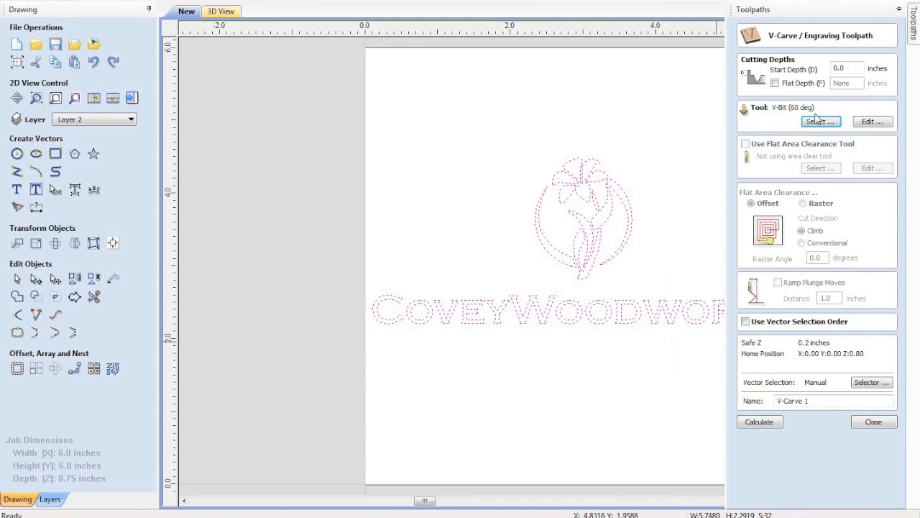
Leave the flat depth off, keep the name V-Carve 1, and calculate the V-carve toolpath.
click(787, 86)
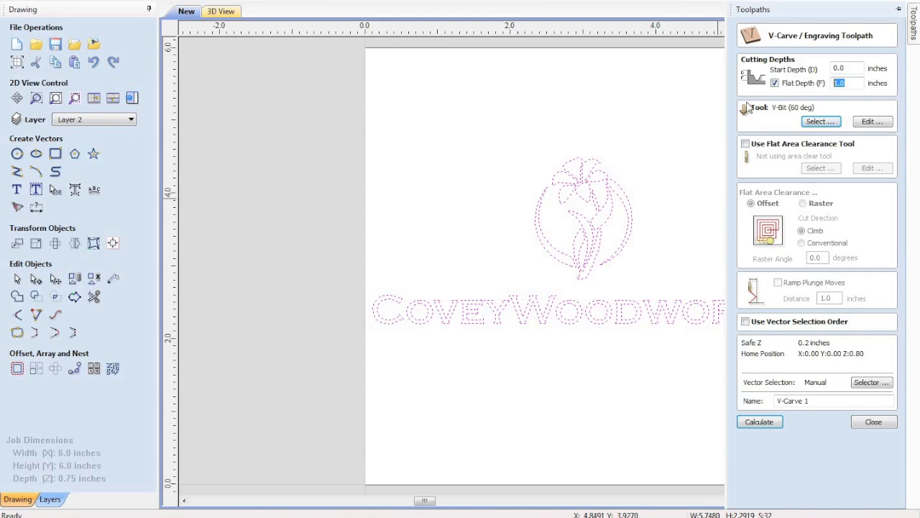
click(775, 83)
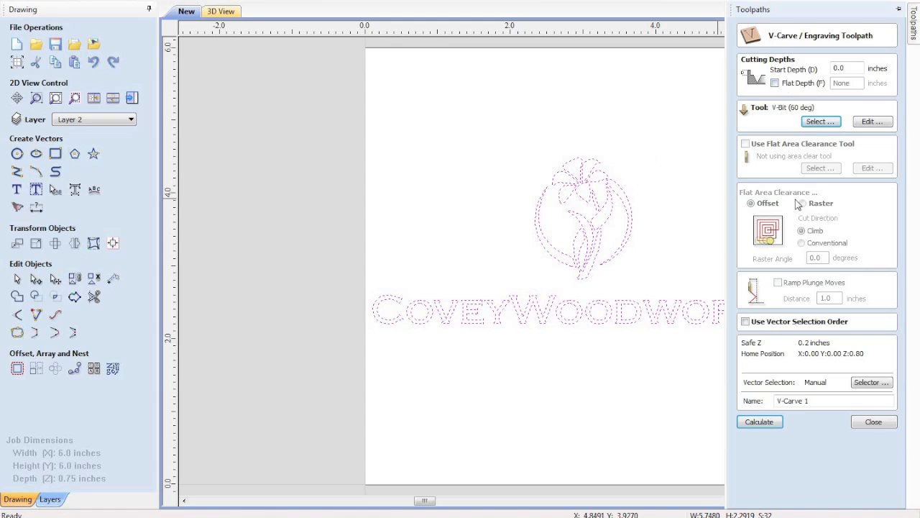
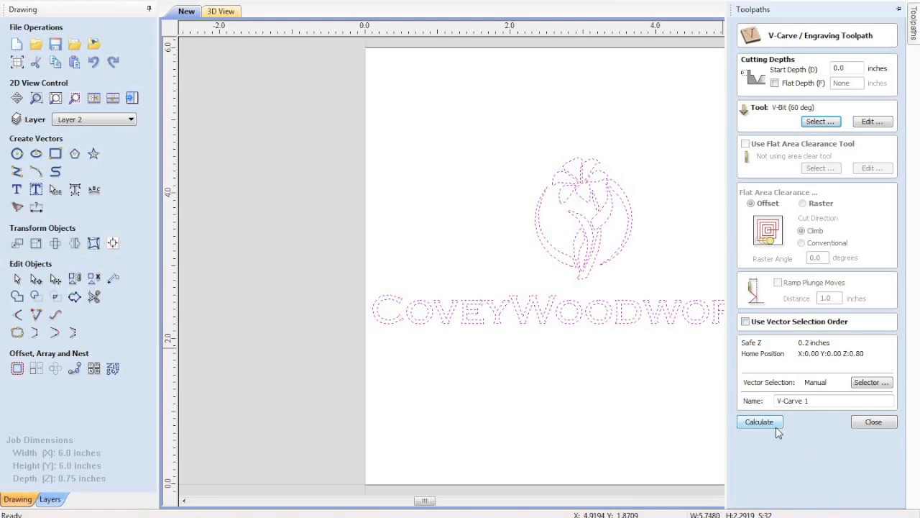
drag(813, 400, 773, 400)
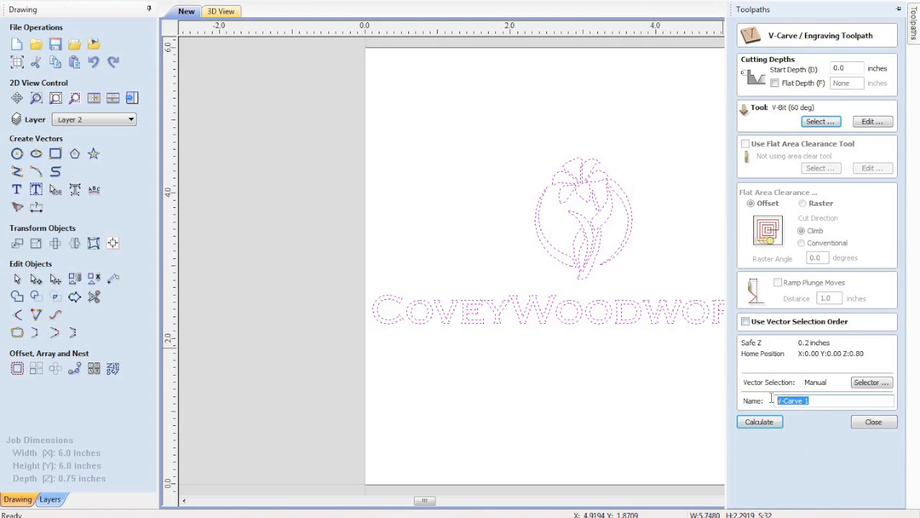
click(762, 422)
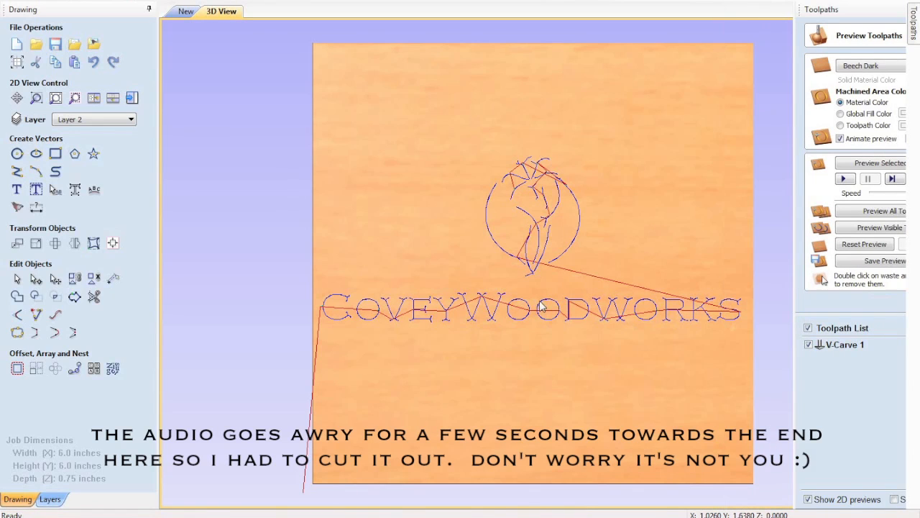
Run the carving preview of all toolpaths on the beech material in the 3D view.
drag(542, 307, 665, 297)
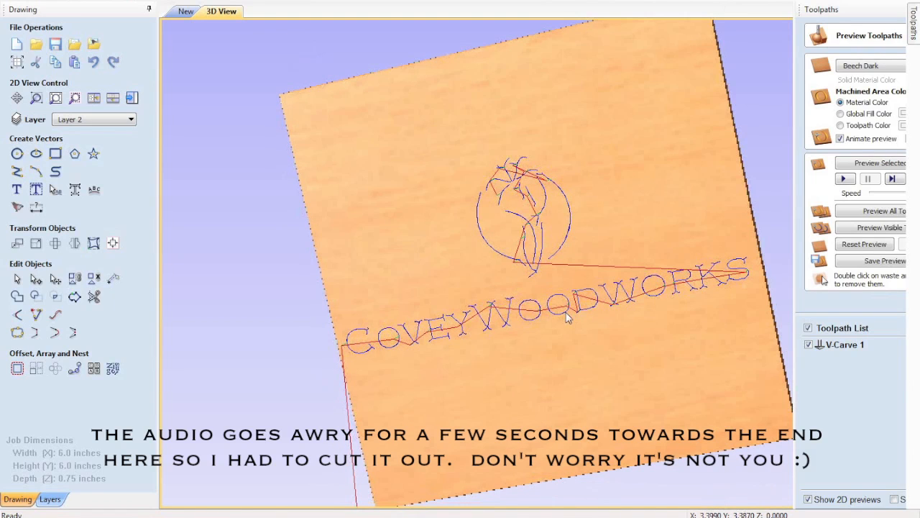
drag(567, 318, 491, 325)
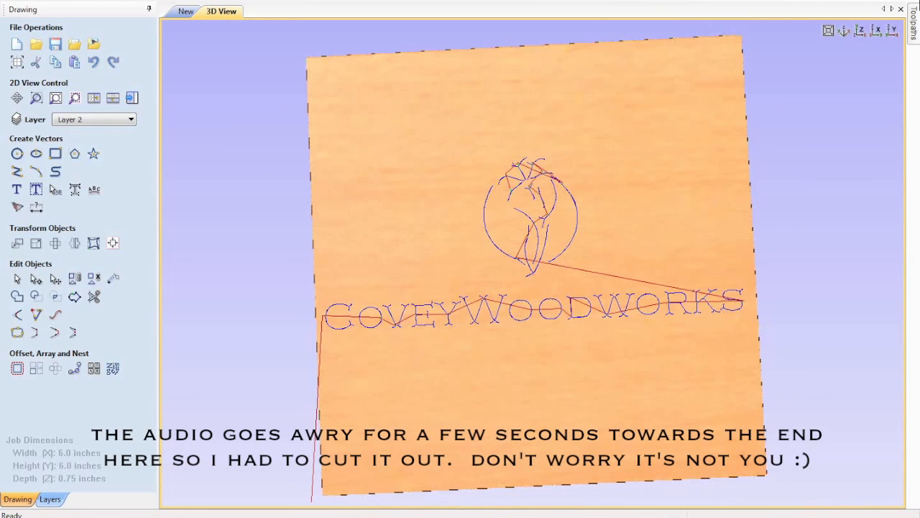
mouse_move(914, 28)
click(856, 163)
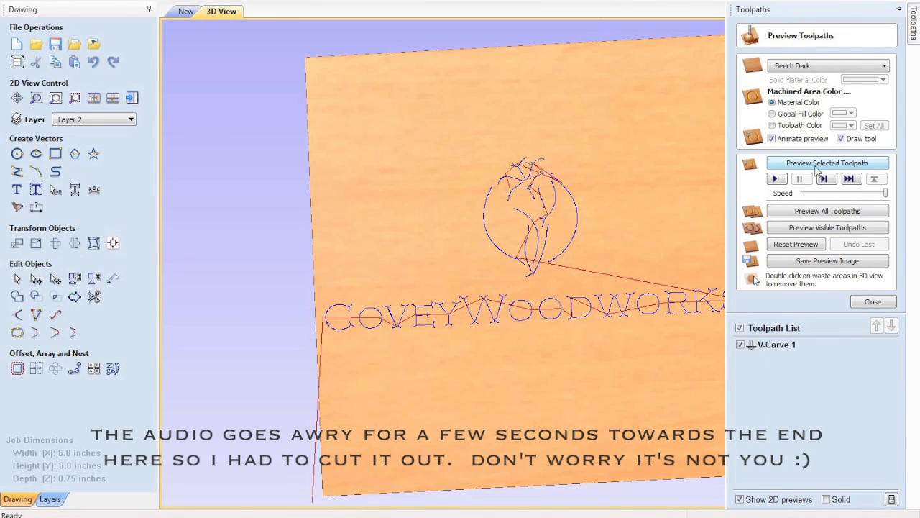
click(824, 212)
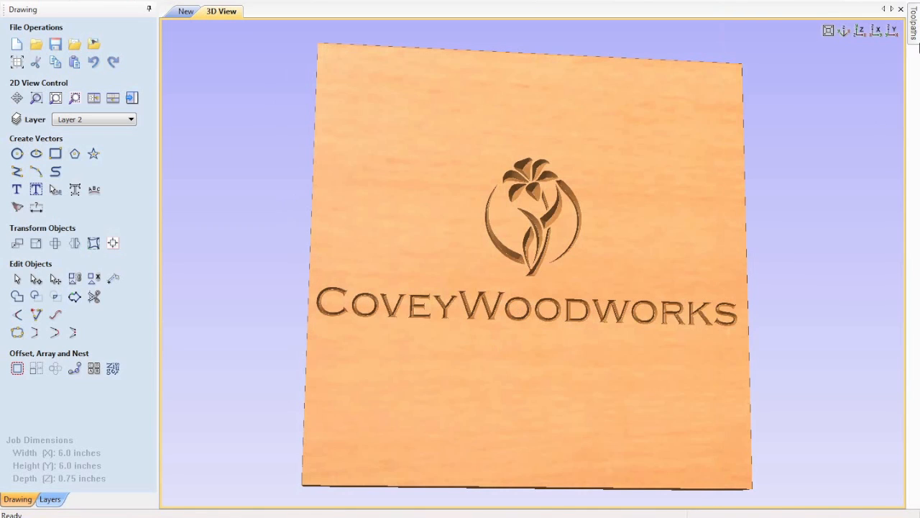
Make V-Carve 1 visible for output with the LinuxCNC Arcs (inch) post processor, and view the save dialog without saving.
mouse_move(915, 36)
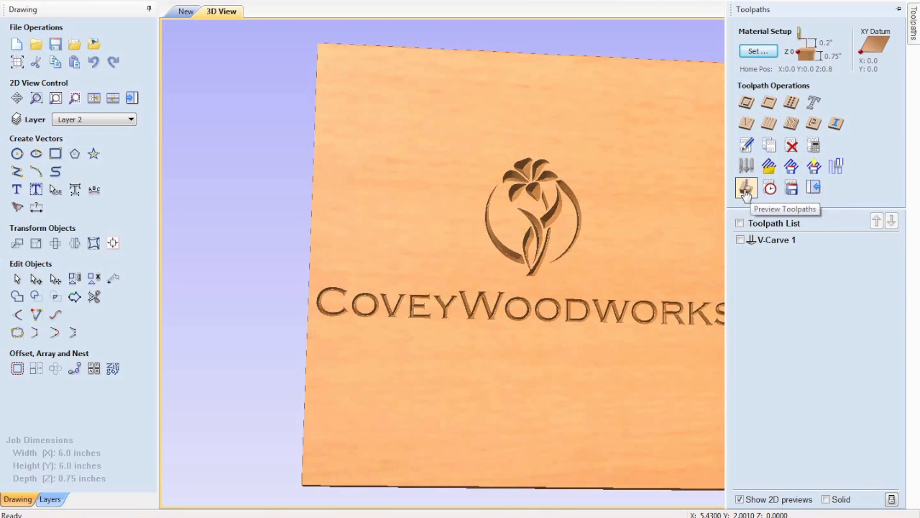
click(792, 188)
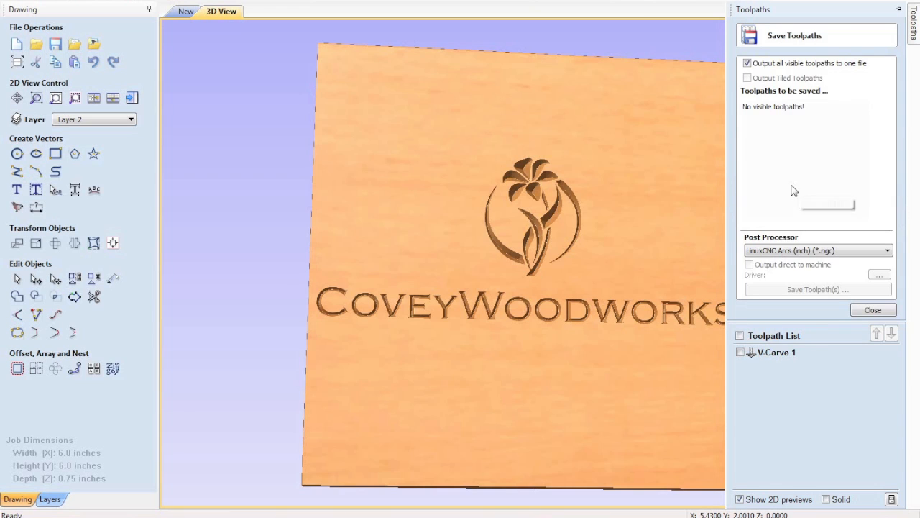
click(739, 352)
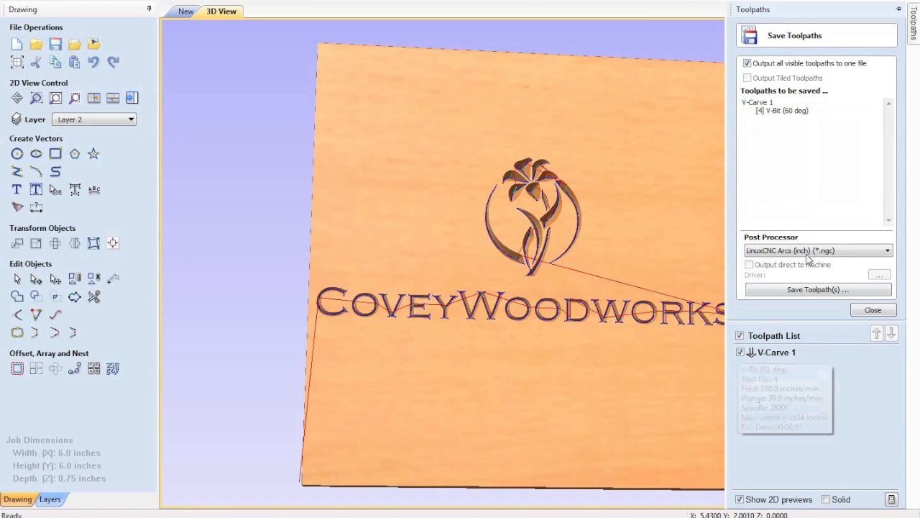
click(811, 254)
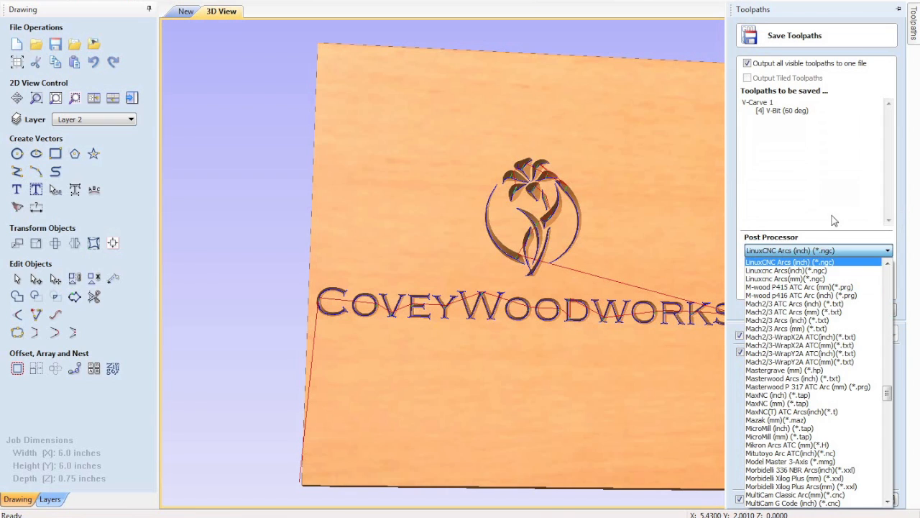
click(811, 253)
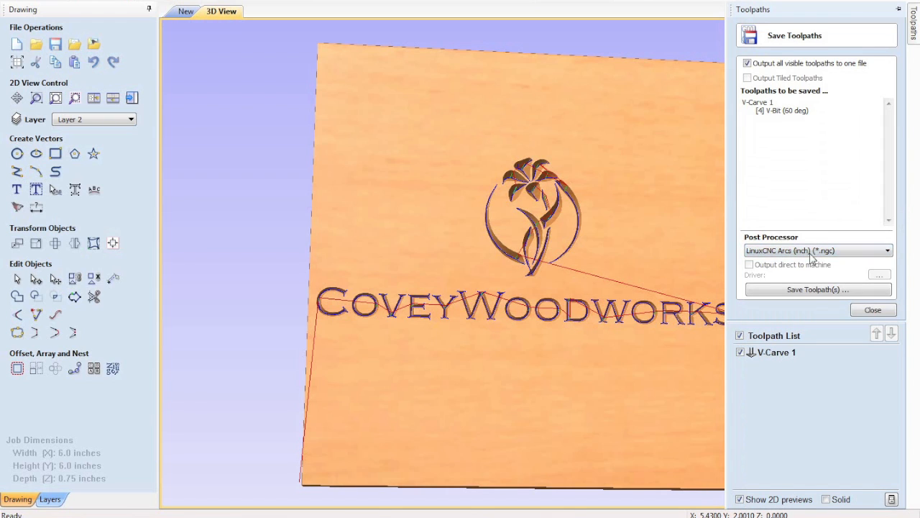
click(817, 289)
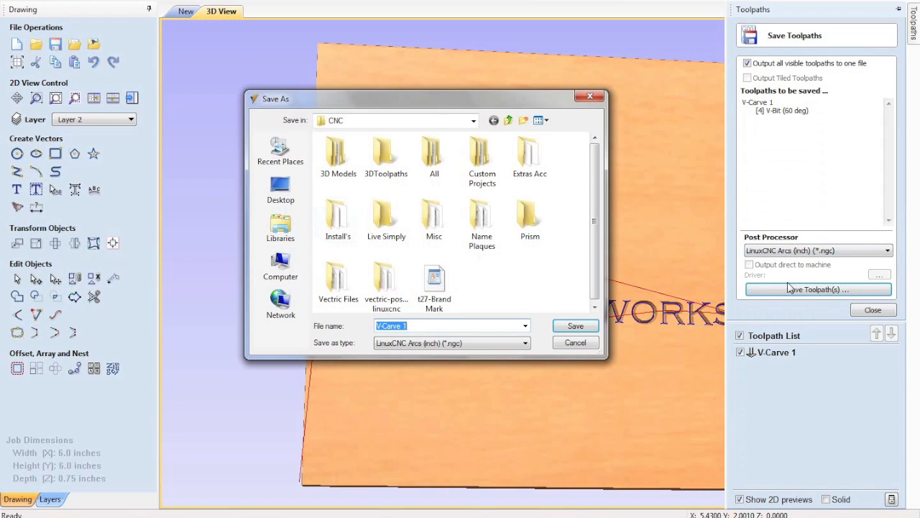
click(591, 344)
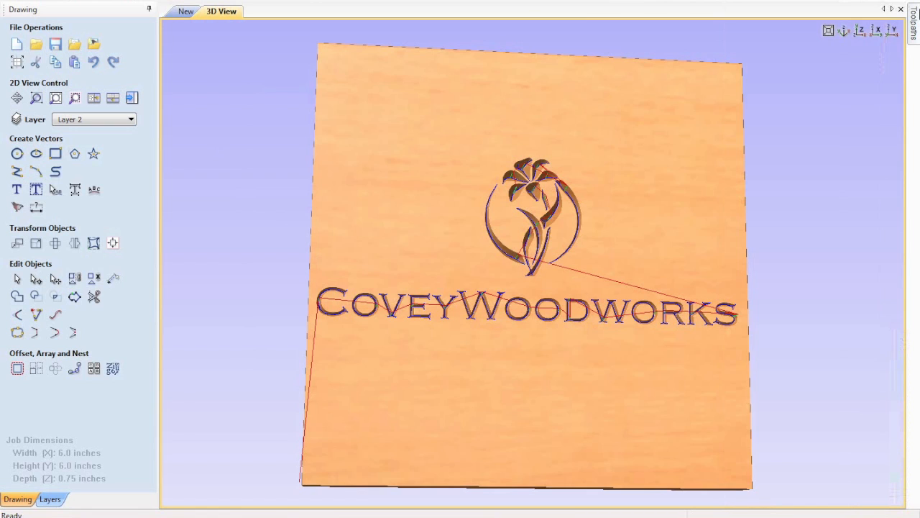
click(873, 311)
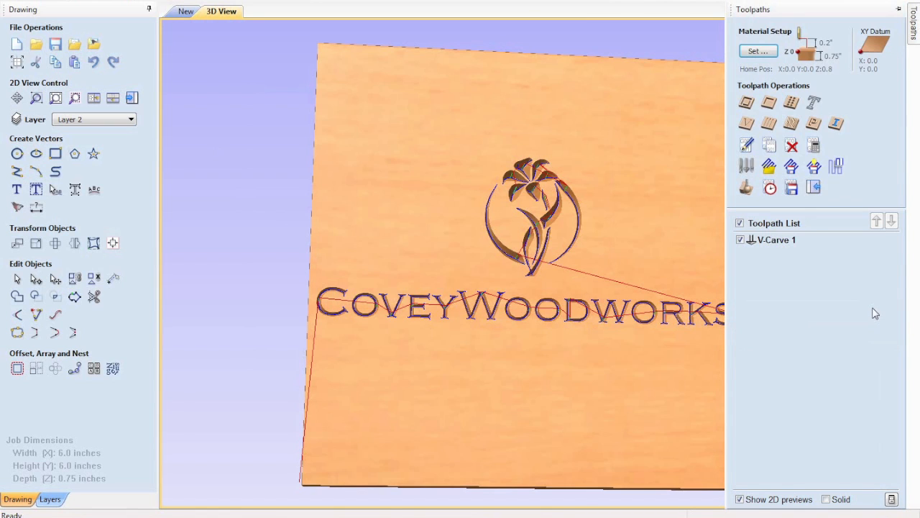
In the material setup, set the rapid clearance and plunge gaps to 0.1 inches and the home position to X 0, Z 0.1.
mouse_move(917, 26)
click(759, 51)
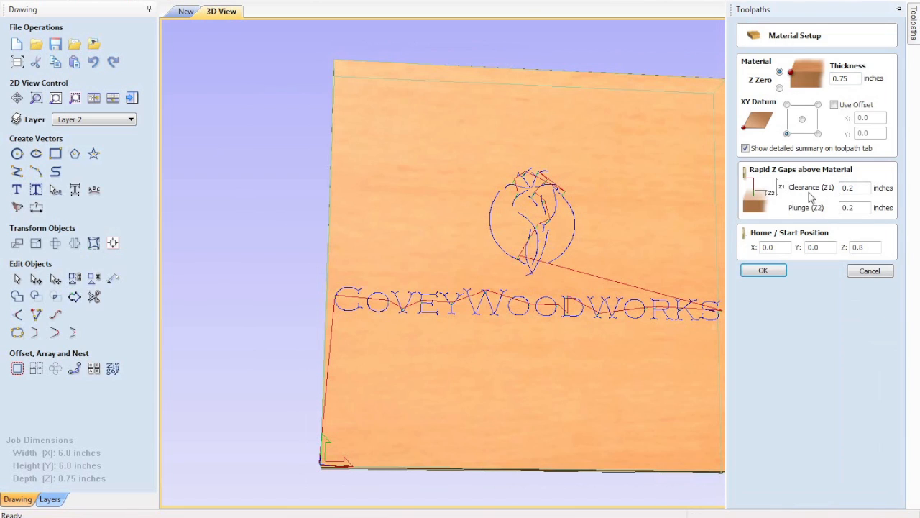
click(865, 188)
click(867, 207)
drag(782, 247, 725, 248)
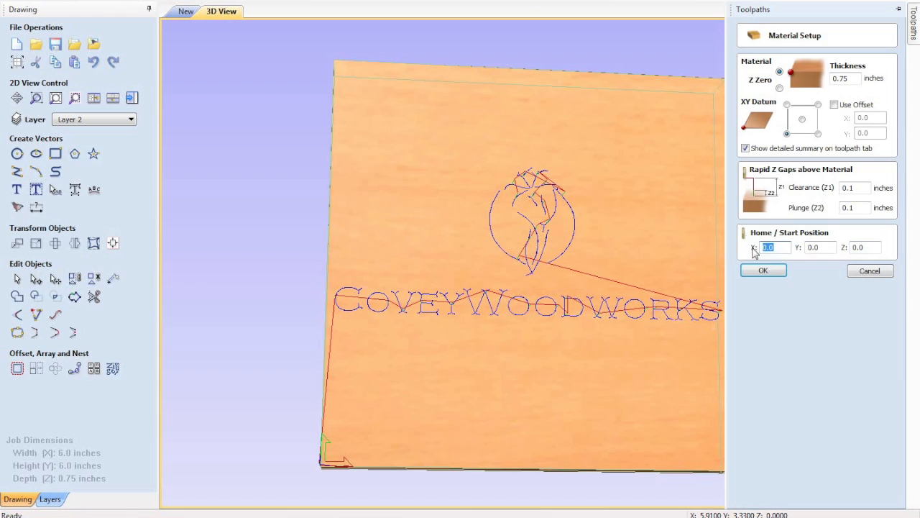
text(1)
double_click(866, 247)
click(876, 246)
Set the home Z position to 0.0 and apply the material setup, accepting the move to the safe Z height.
drag(536, 343, 478, 292)
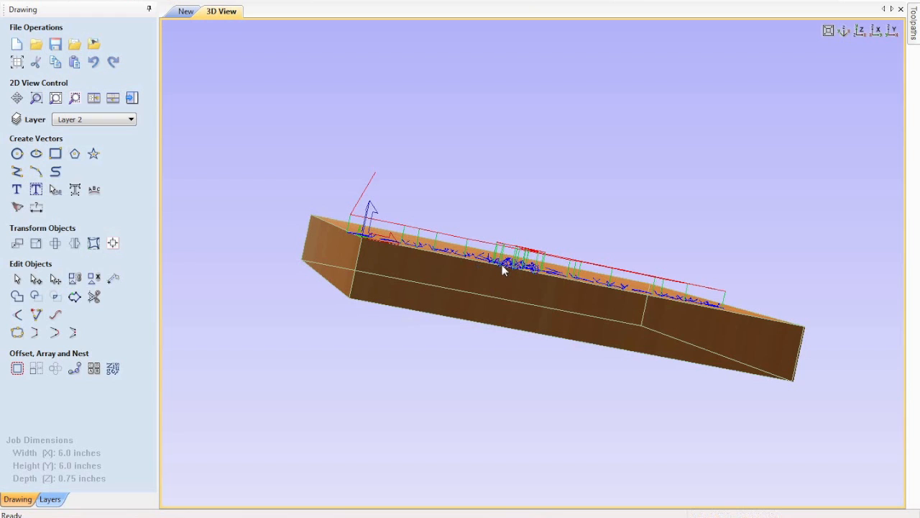
drag(424, 357, 421, 471)
mouse_move(913, 29)
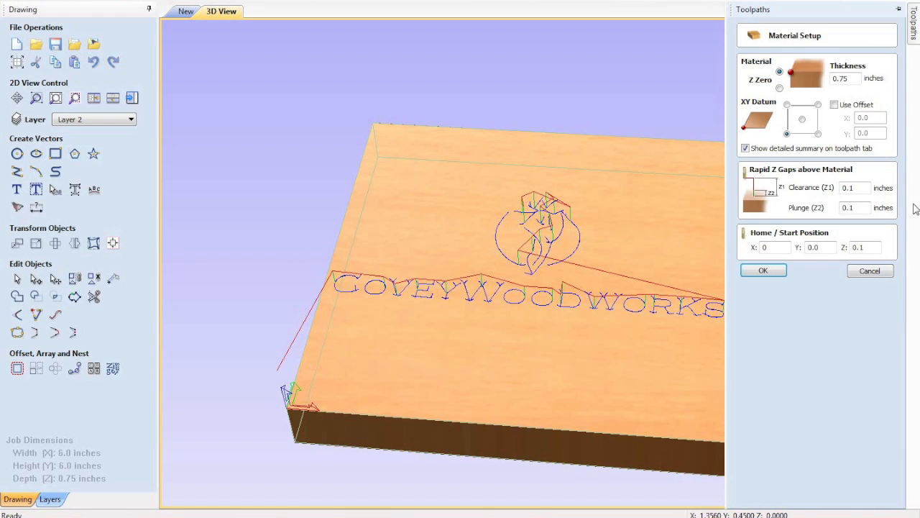
click(868, 248)
click(775, 272)
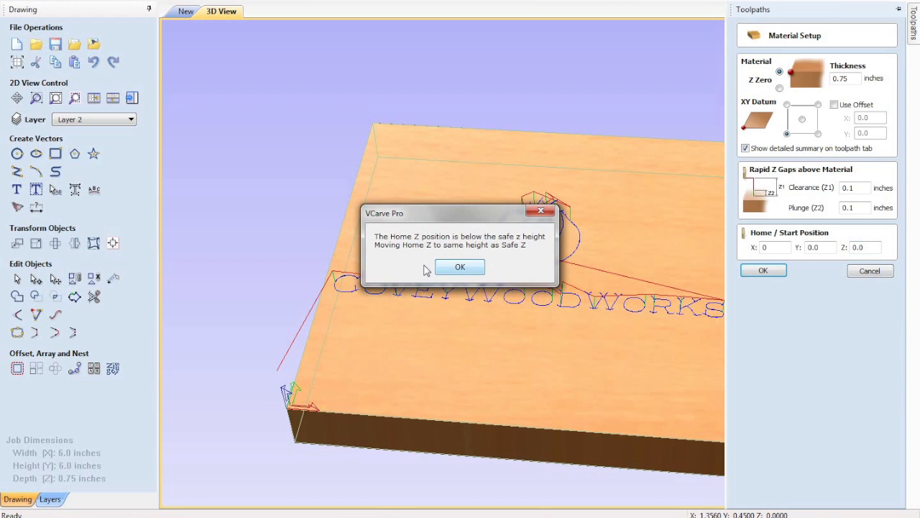
click(462, 267)
click(460, 297)
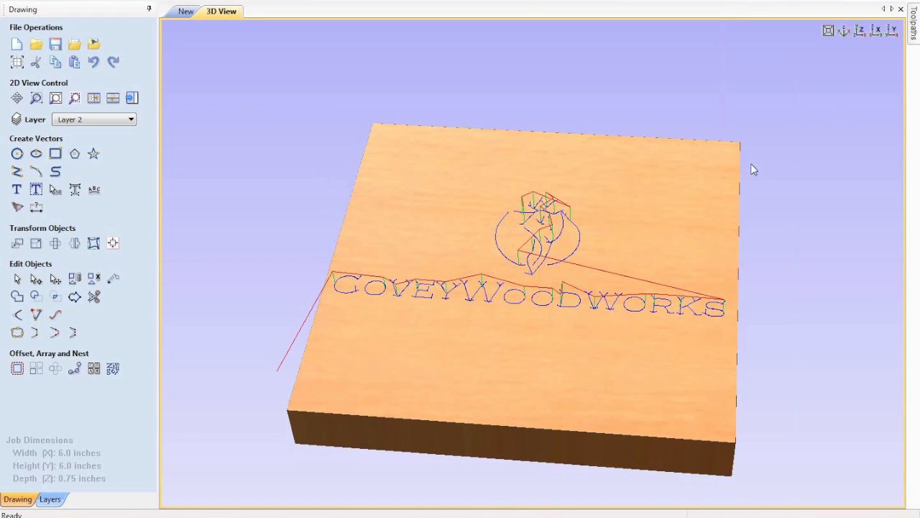
Examine the toolpath's moves above the material from the isometric, Z, Y and X views.
drag(513, 308, 571, 339)
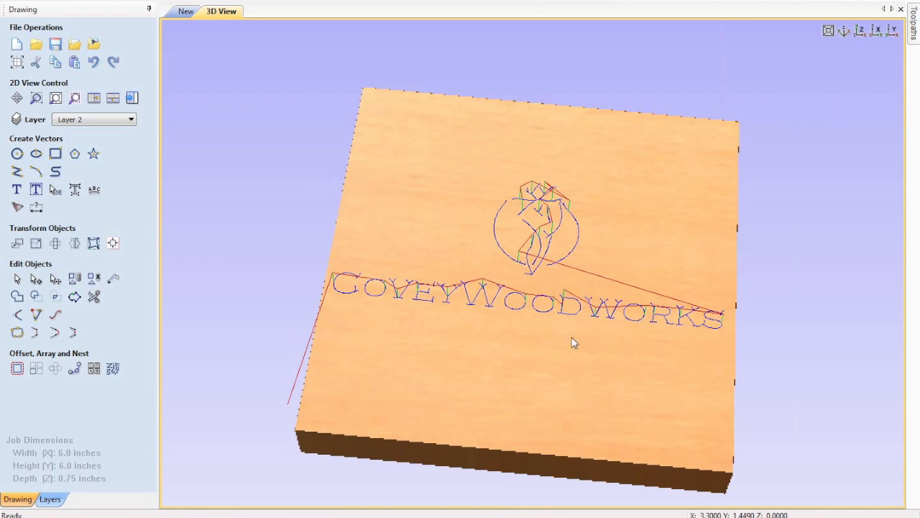
click(846, 32)
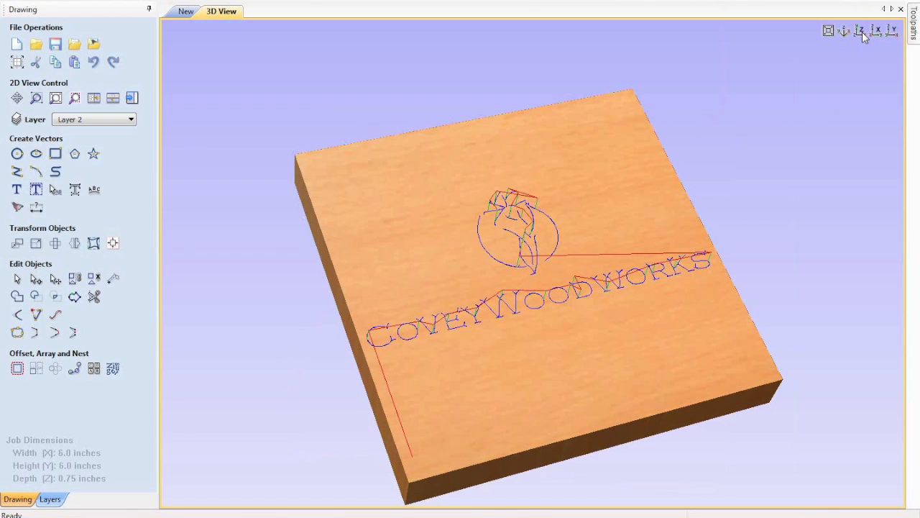
click(861, 31)
click(891, 31)
click(876, 32)
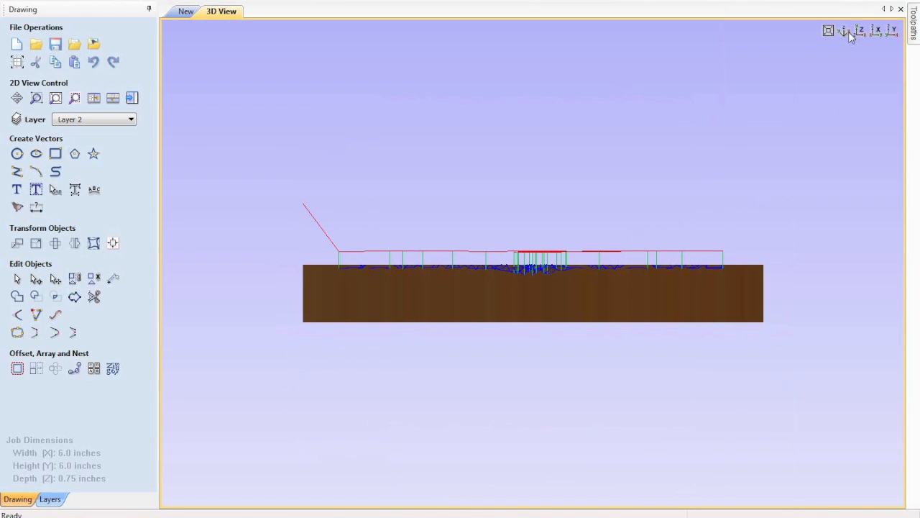
click(845, 30)
Return to the 2D drawing view and open the program options.
click(186, 11)
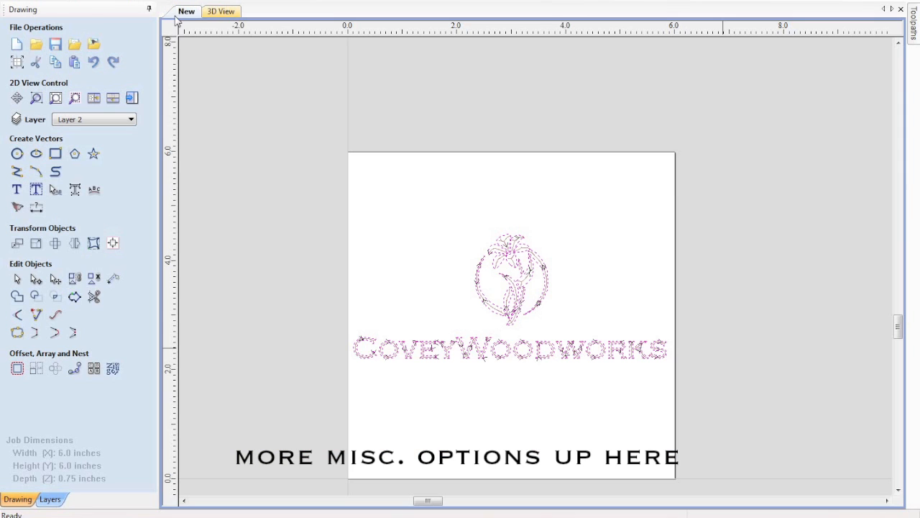
click(33, 1)
mouse_move(59, 2)
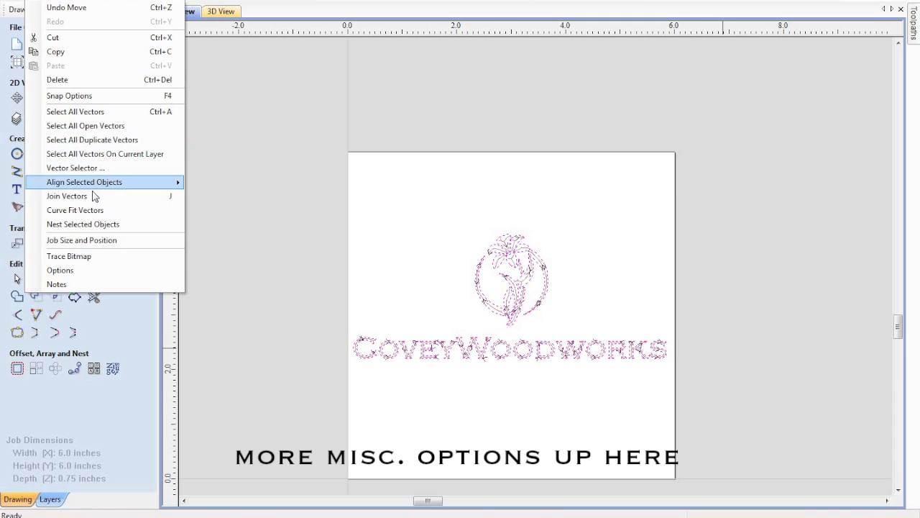
click(72, 271)
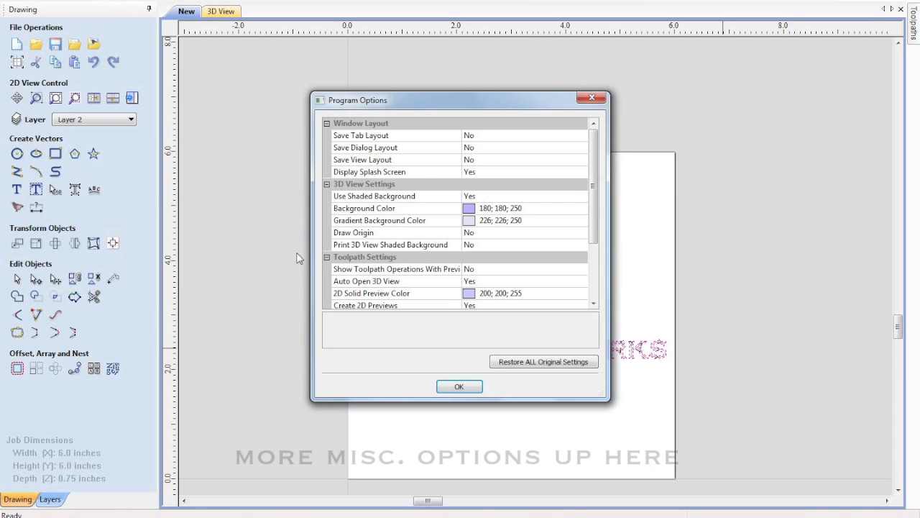
Review the remaining program options down to the general settings, and review the snap settings, closing both dialogs.
drag(591, 201, 600, 269)
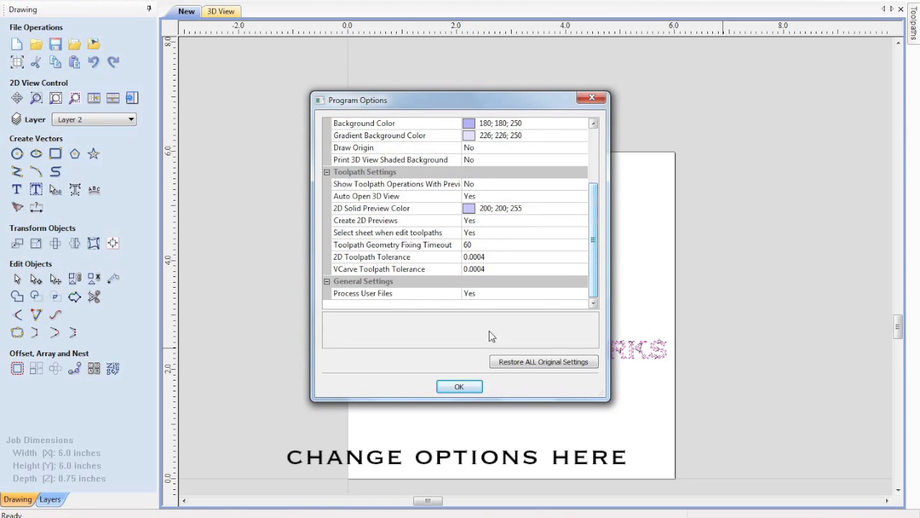
click(458, 387)
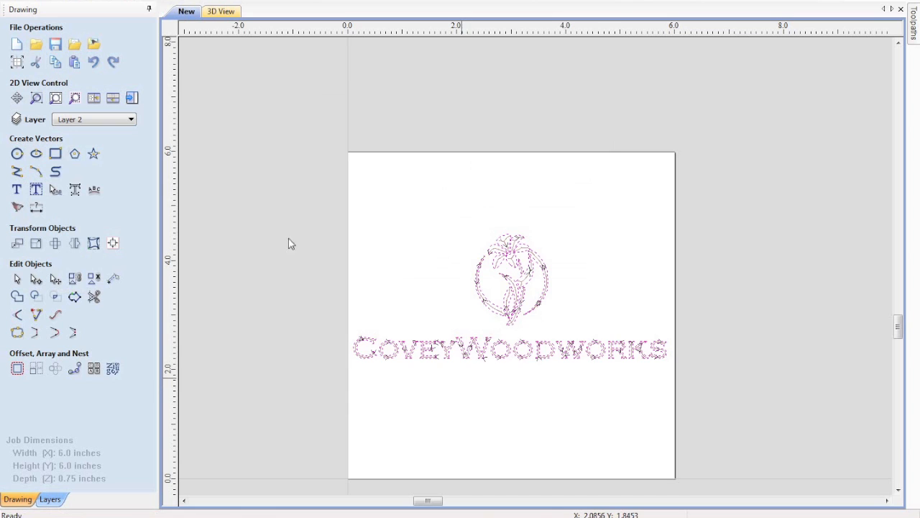
click(29, 3)
mouse_move(14, 1)
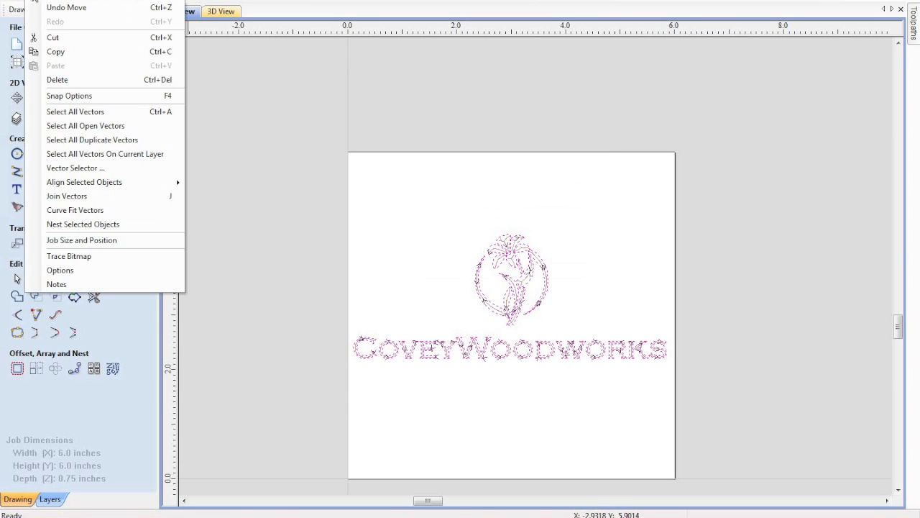
click(92, 95)
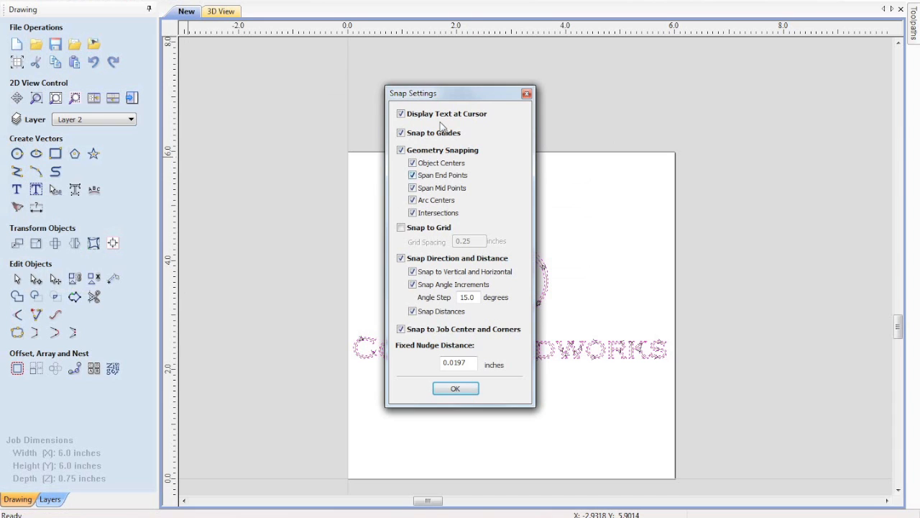
drag(439, 99, 290, 138)
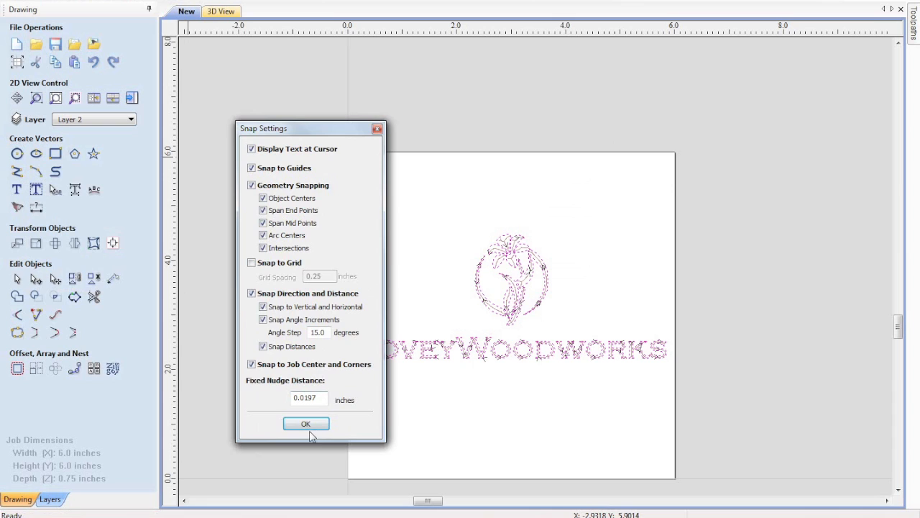
click(305, 423)
Examine the available view, editing and help commands, and the options for importing files and exporting selected vectors.
click(104, 2)
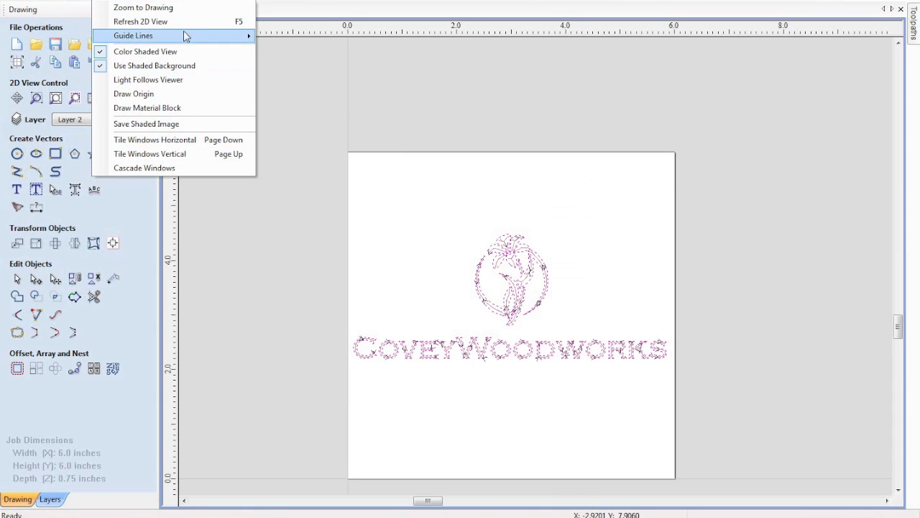
mouse_move(68, 1)
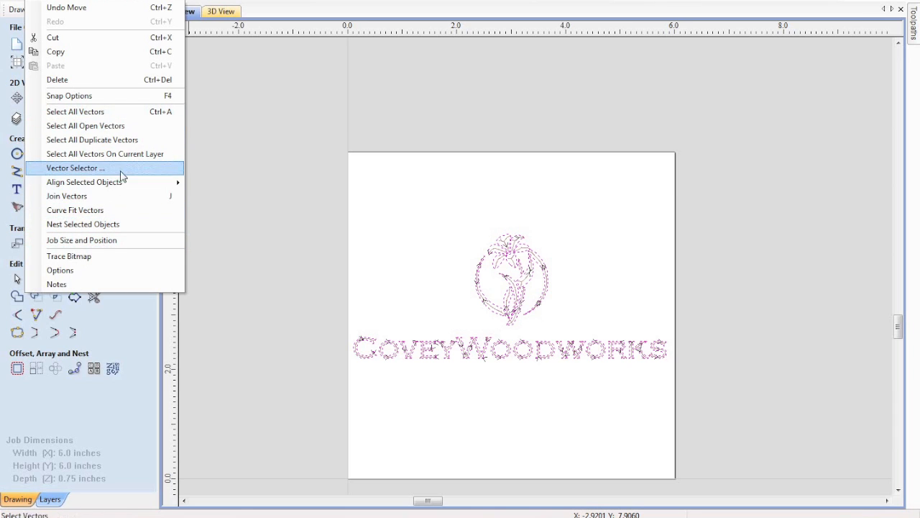
mouse_move(173, 1)
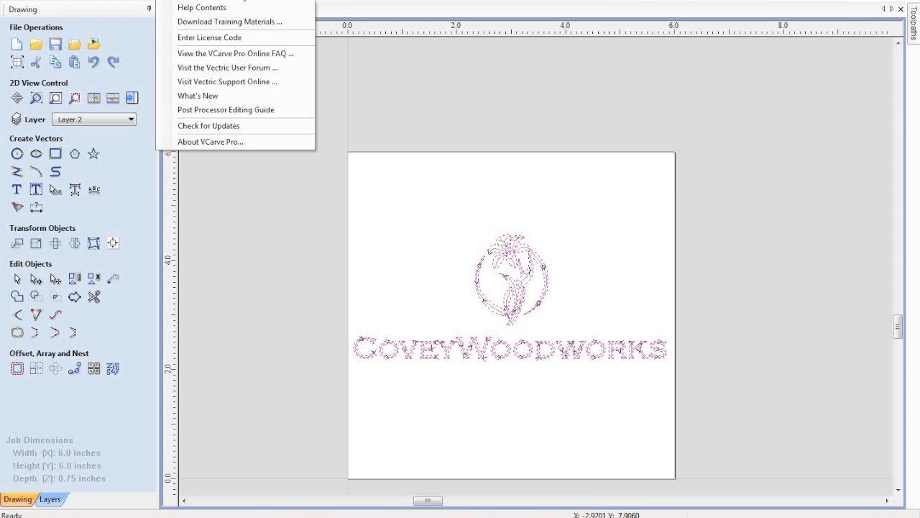
click(186, 0)
click(183, 1)
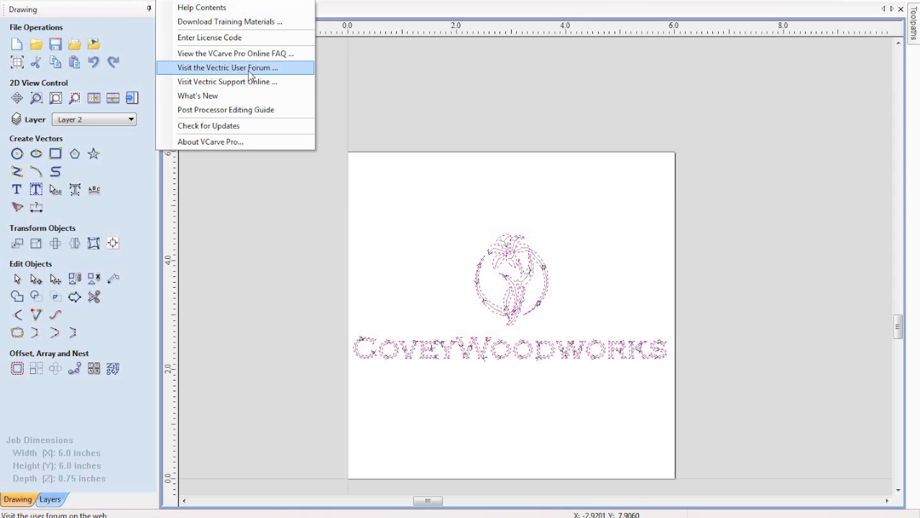
click(338, 101)
click(41, 2)
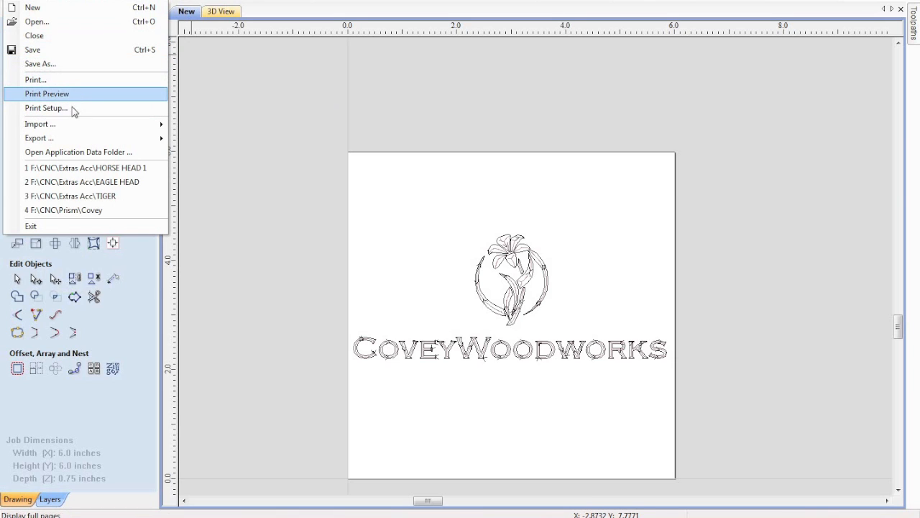
mouse_move(82, 124)
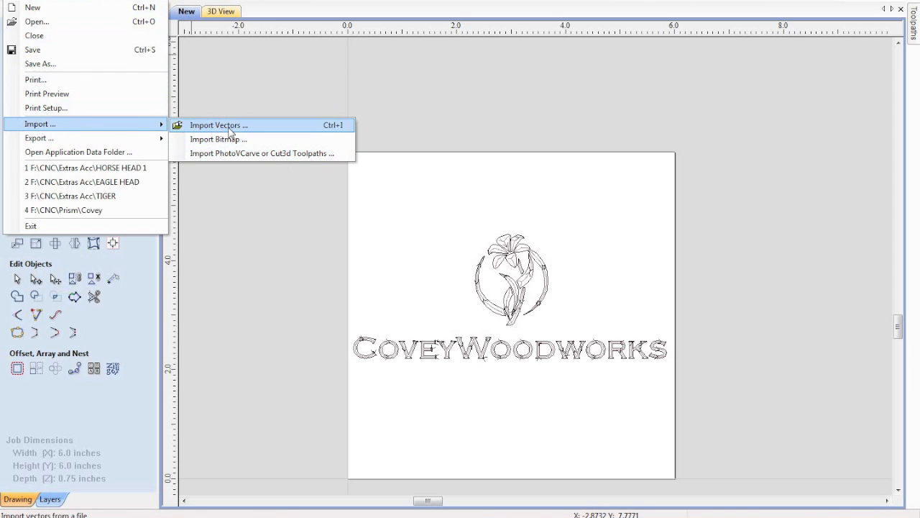
mouse_move(125, 144)
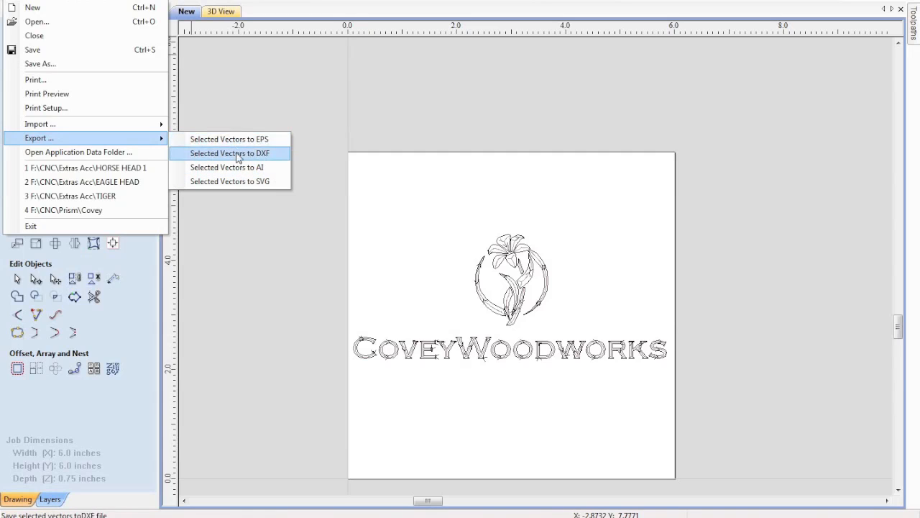
click(288, 91)
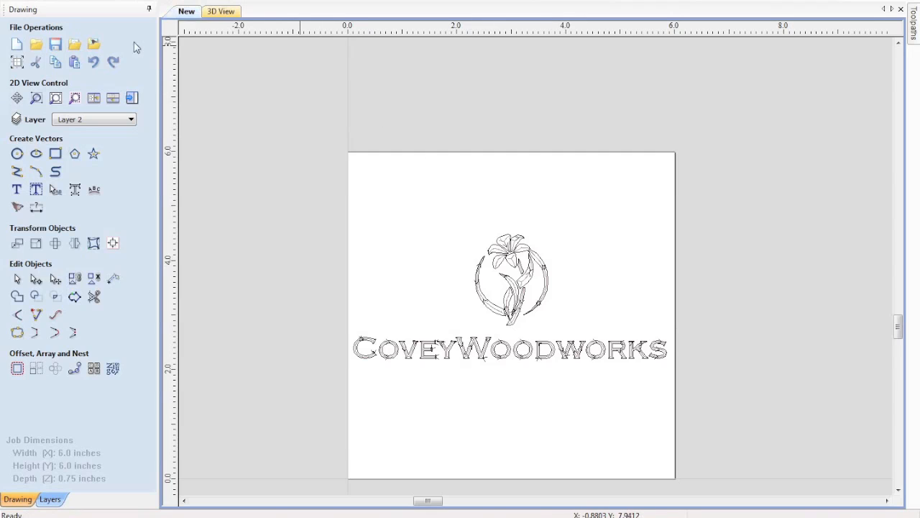
Open the Covey Initial Plaque project from the CNC folder without saving the changes to the current job.
click(58, 99)
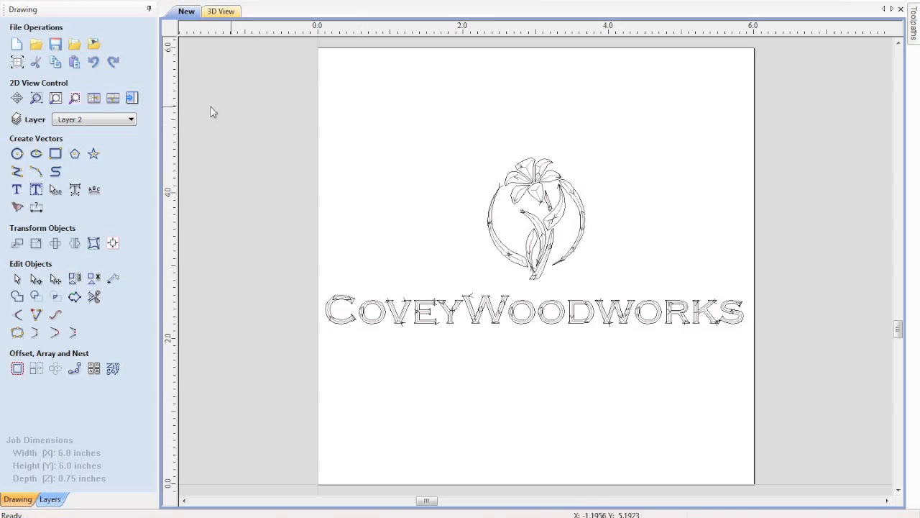
click(36, 47)
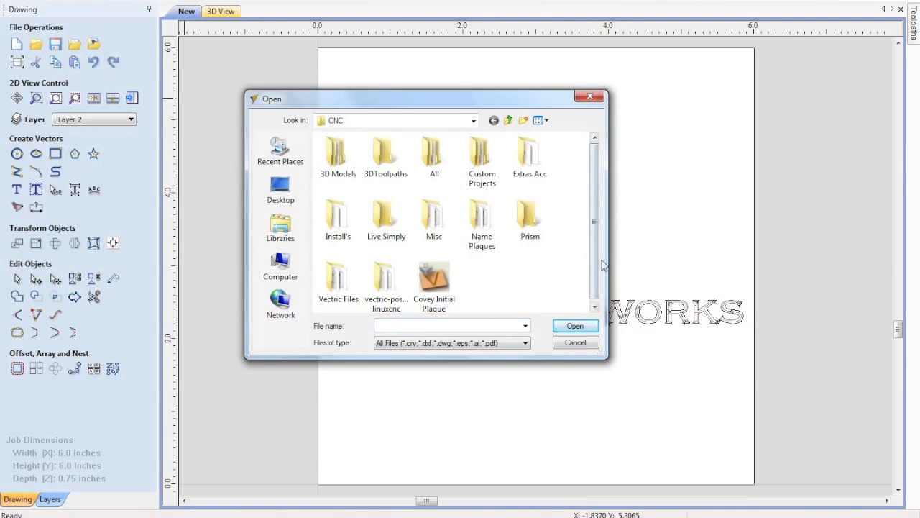
double_click(435, 284)
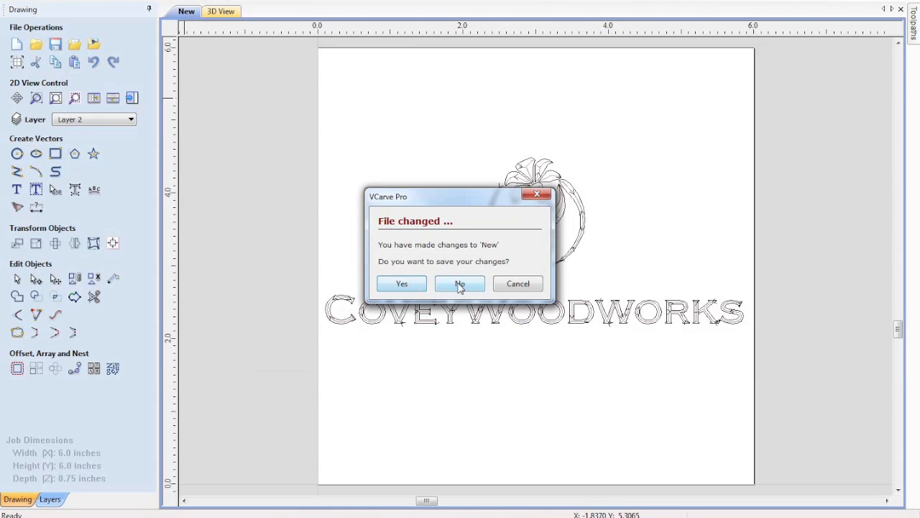
click(460, 284)
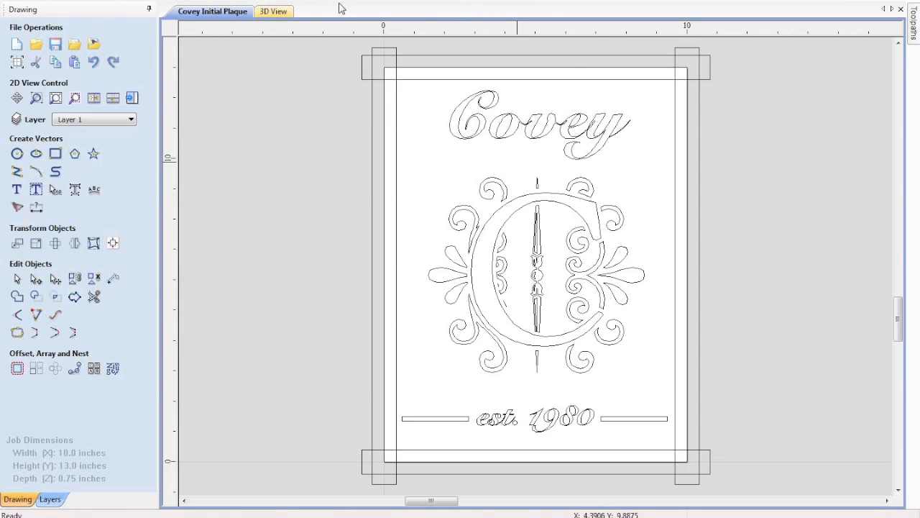
Preview all the plaque's toolpaths in the 3D view and inspect the carved result.
click(266, 11)
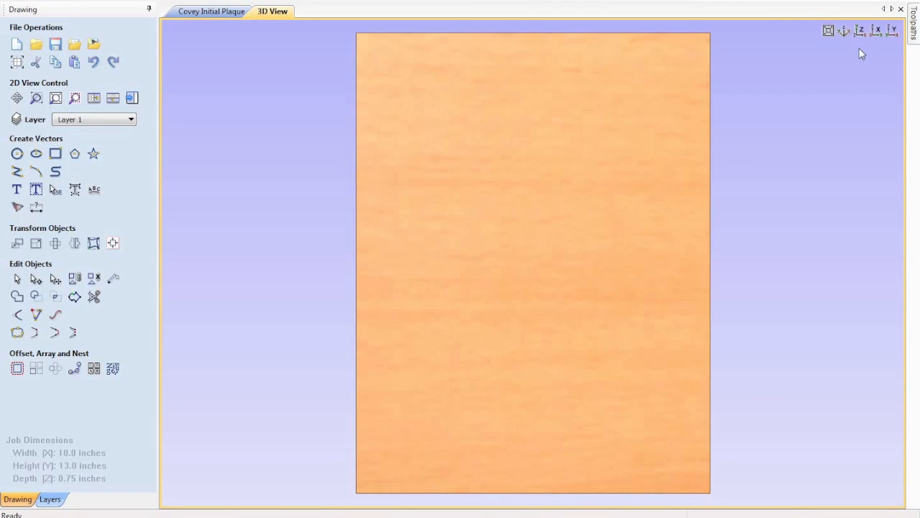
click(915, 32)
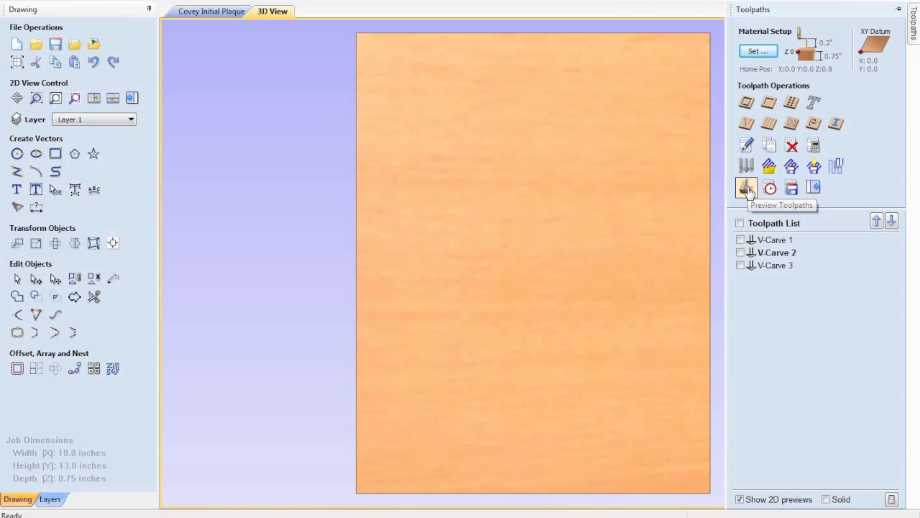
click(746, 188)
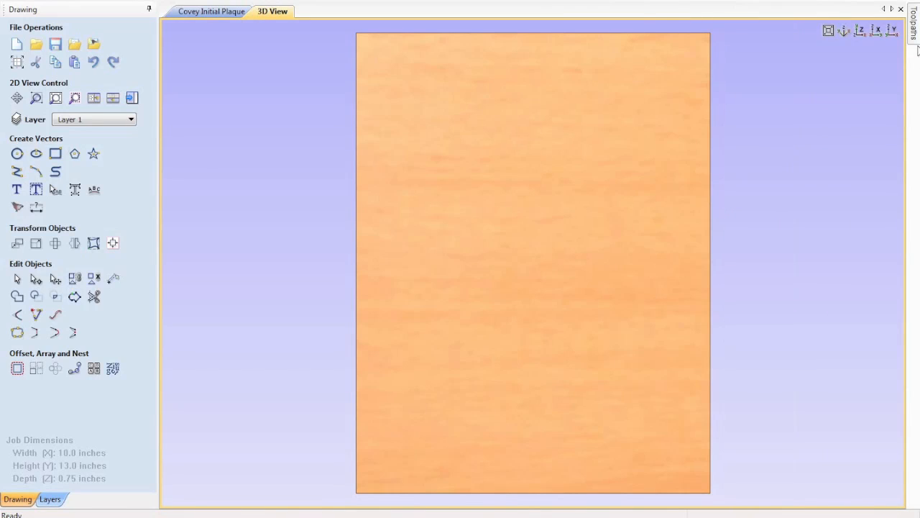
click(914, 36)
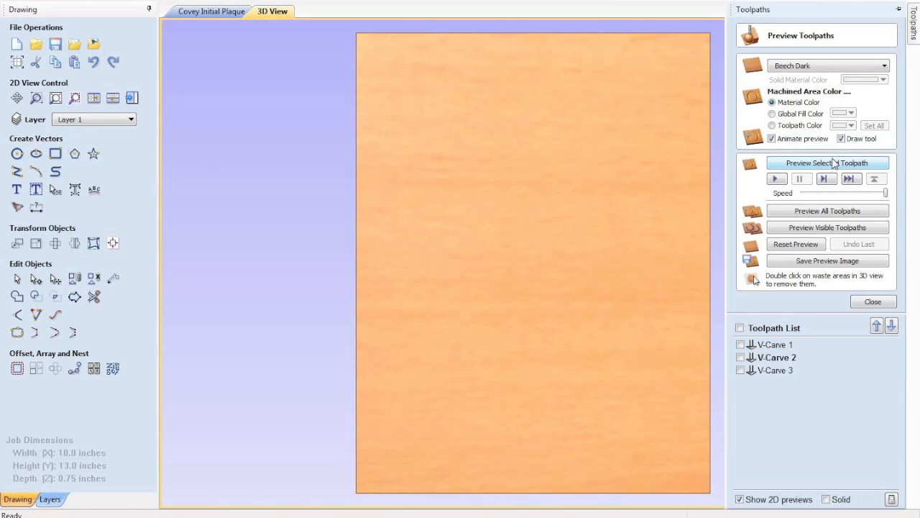
click(818, 212)
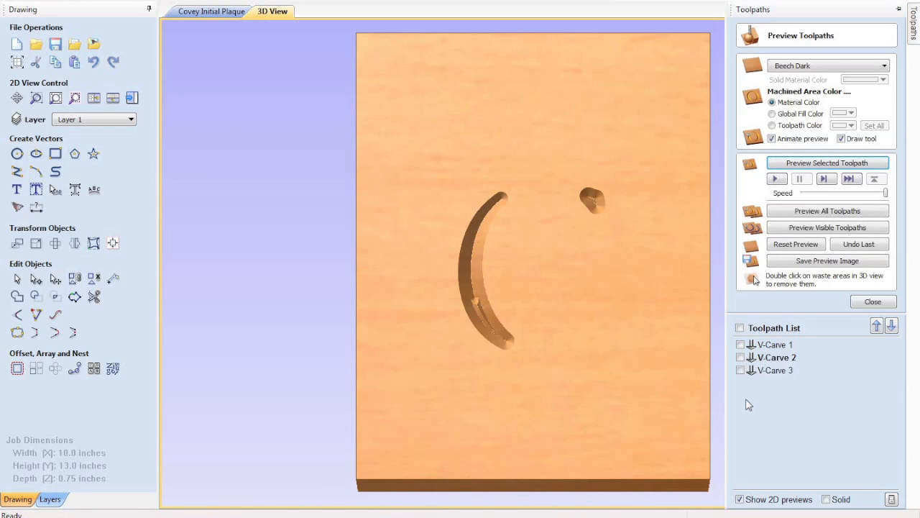
click(816, 213)
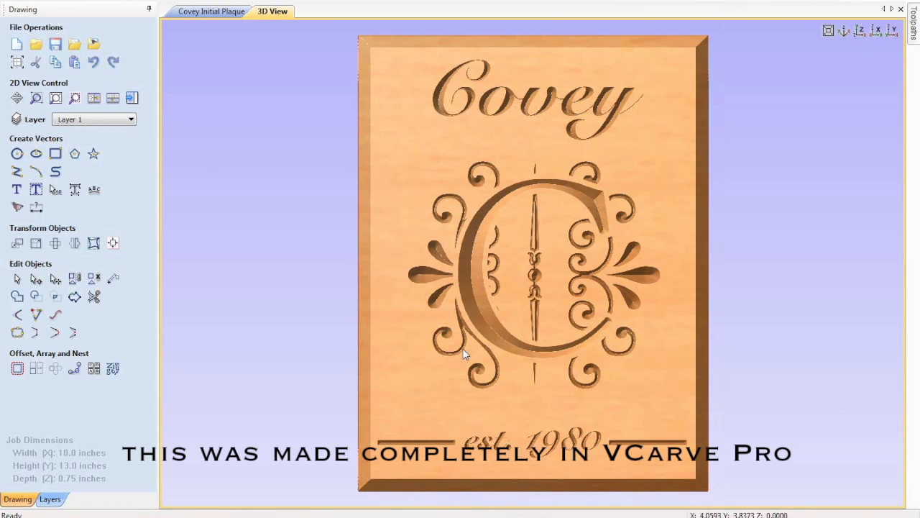
drag(466, 354, 523, 382)
drag(475, 360, 613, 377)
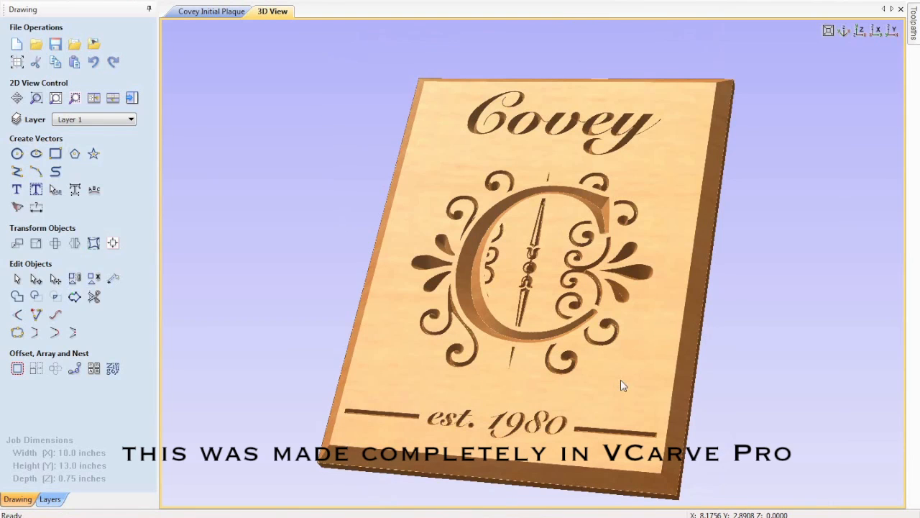
drag(623, 387, 575, 397)
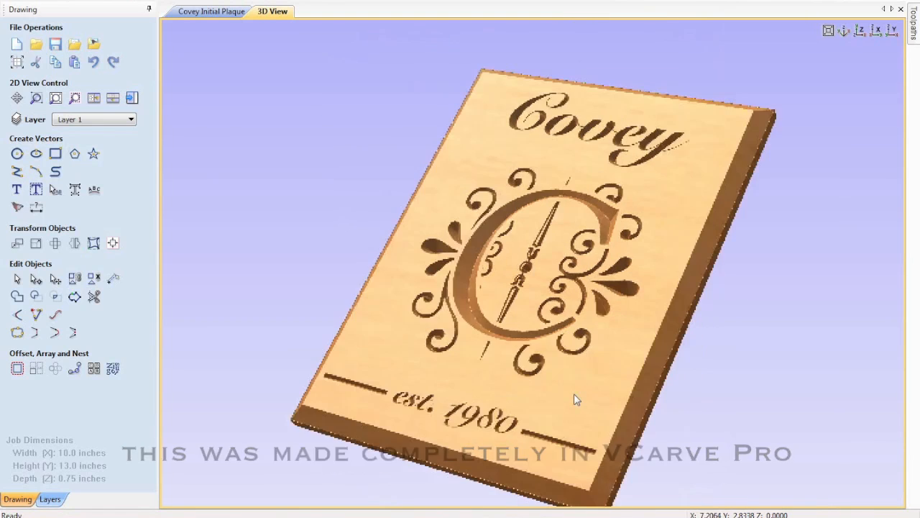
Return to the 2D drawing view and open the Flower Clock 12x12 project from the Flower Clock folder inside All.
click(212, 13)
click(36, 45)
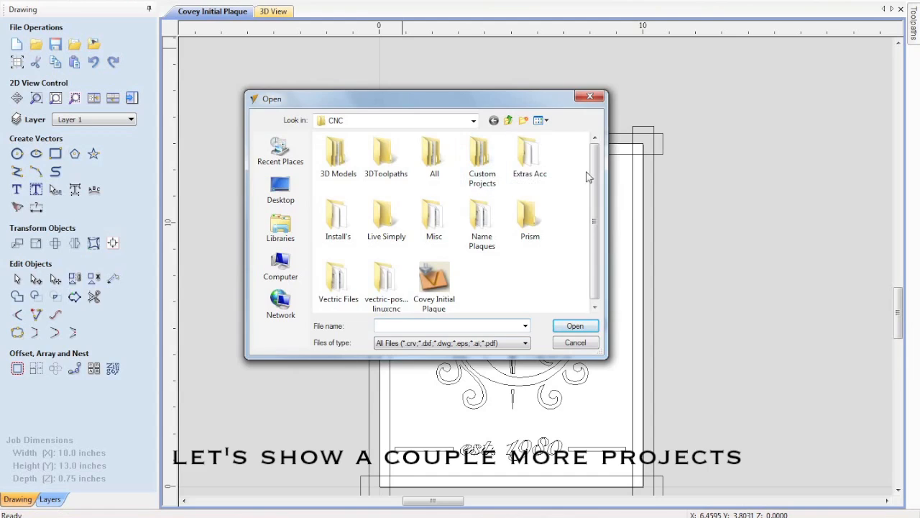
click(430, 160)
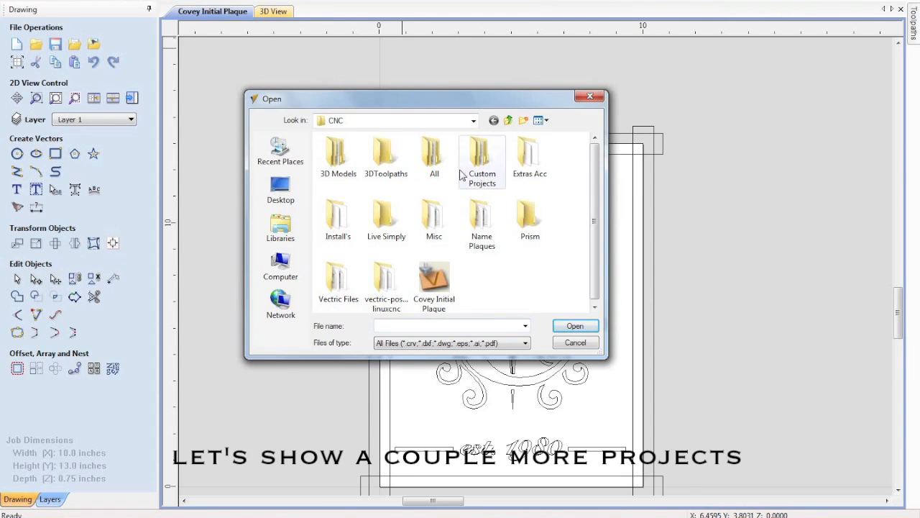
double_click(440, 167)
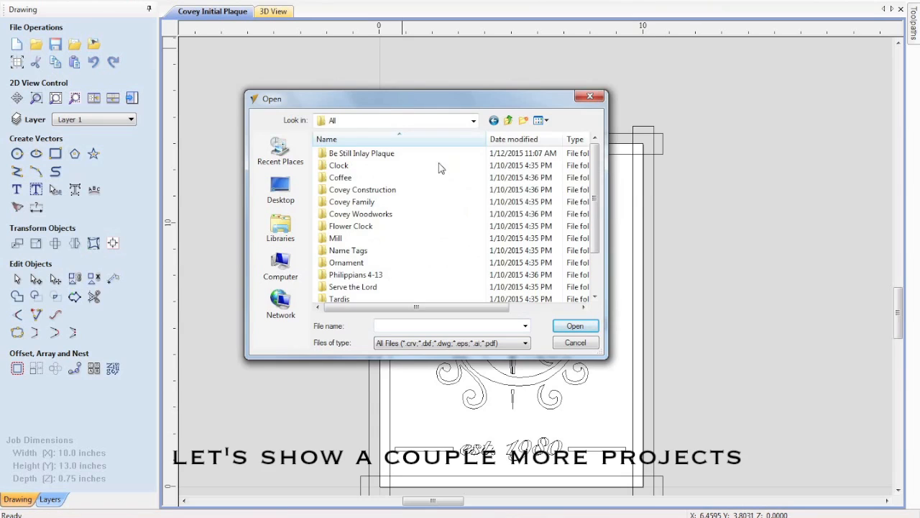
double_click(355, 167)
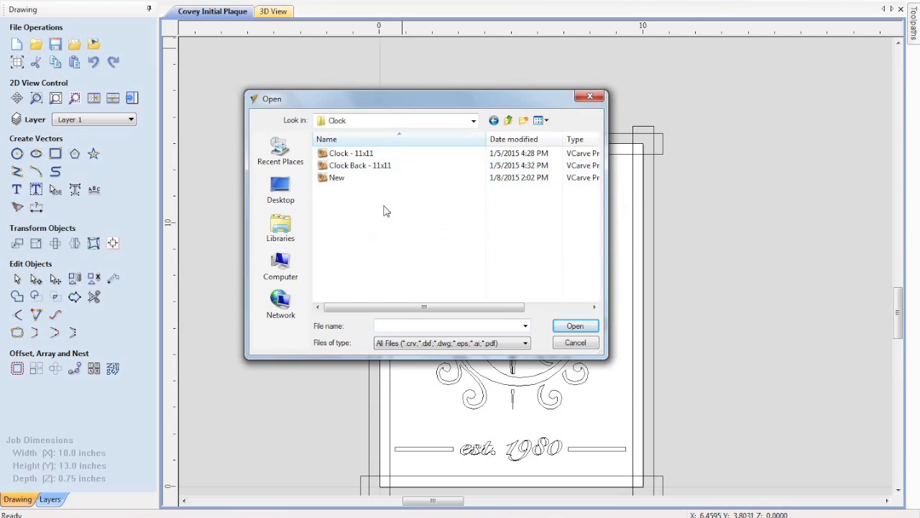
click(493, 121)
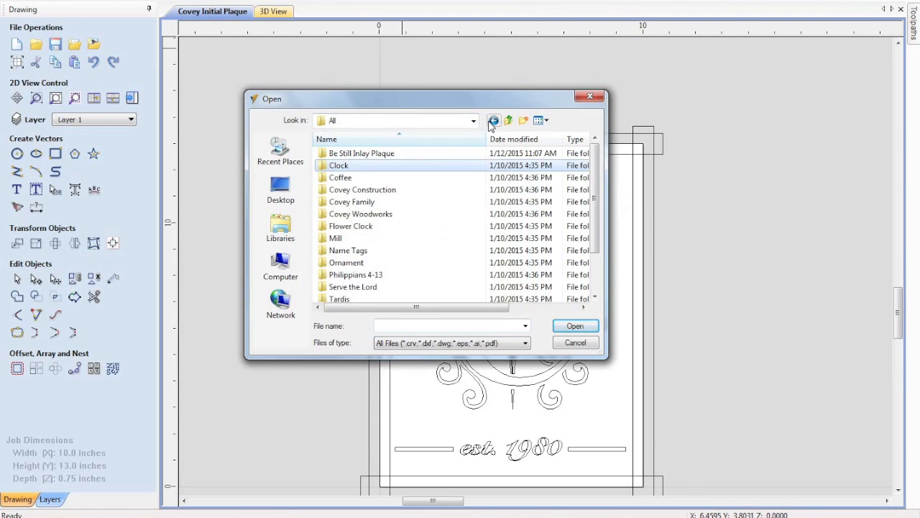
double_click(382, 228)
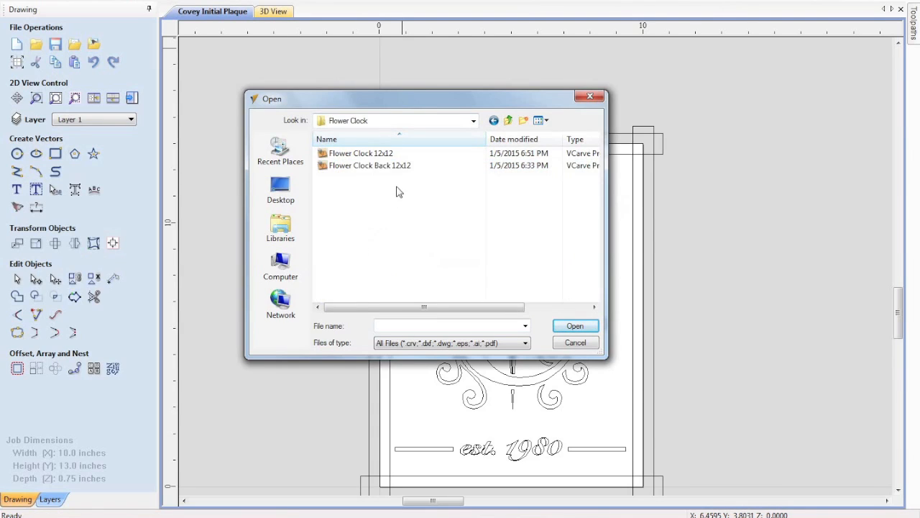
click(405, 156)
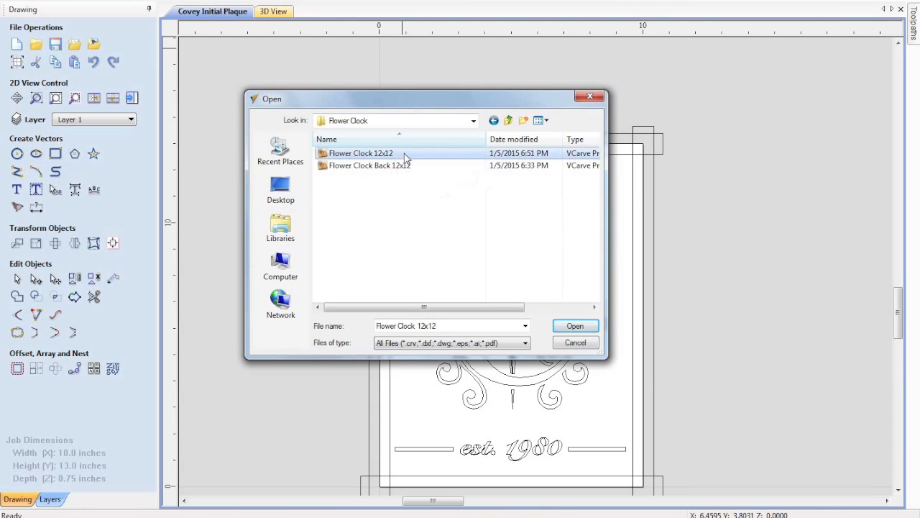
double_click(405, 156)
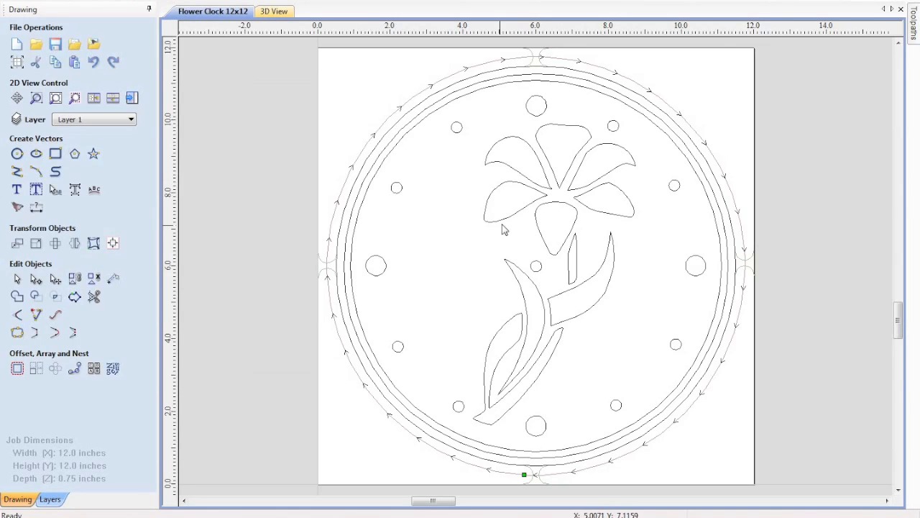
Hide the Profile 1 toolpath so that its path no longer shows in the clock drawing.
click(913, 32)
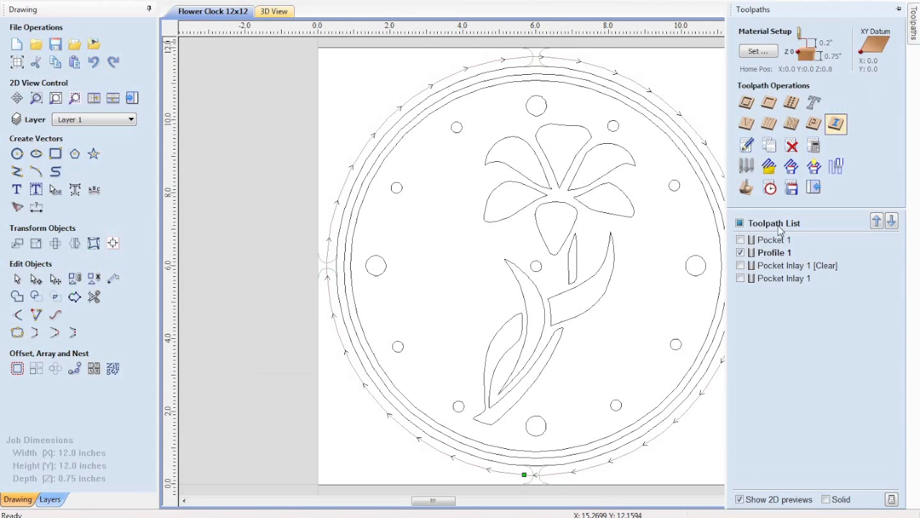
click(742, 255)
click(741, 253)
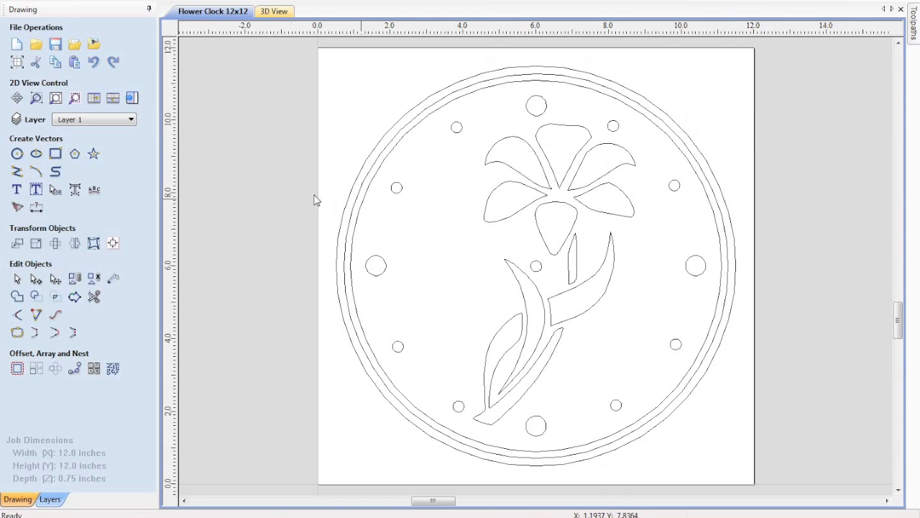
Run the animated preview of all the flower clock's toolpaths in the 3D view, and close the preview settings after the outer profile cut.
click(277, 12)
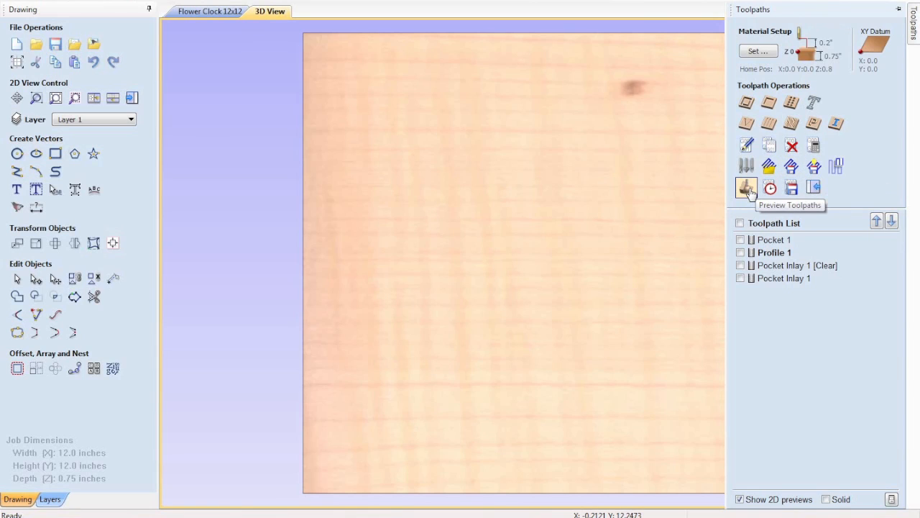
click(748, 190)
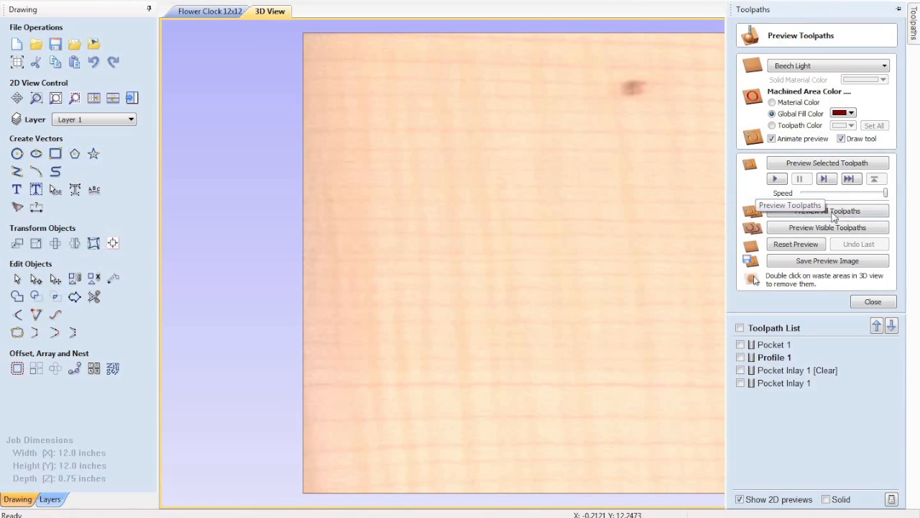
click(833, 215)
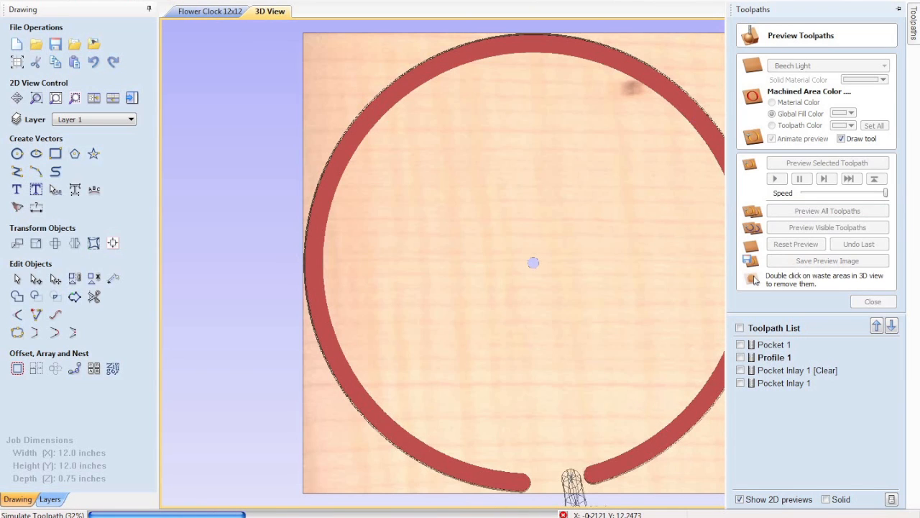
click(873, 301)
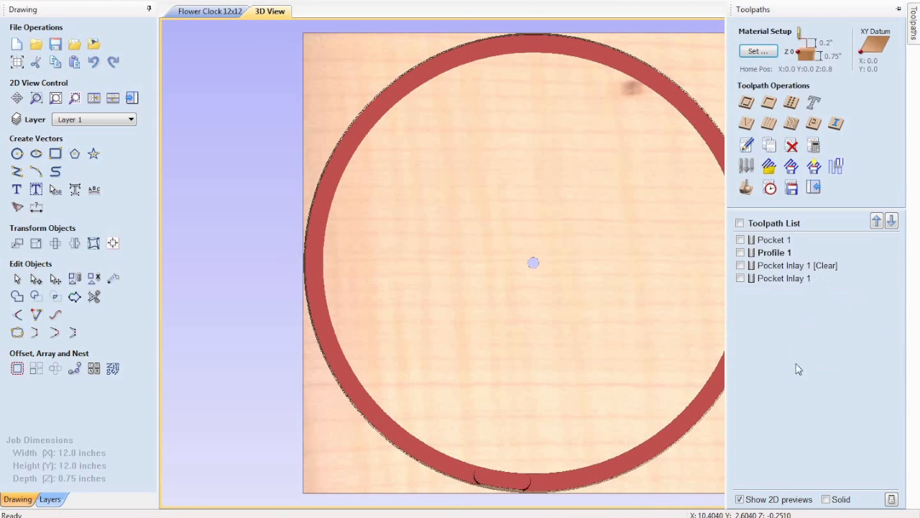
Preview only the Pocket Inlay 1 [Clear] toolpath on the clock in the 3D view.
click(806, 266)
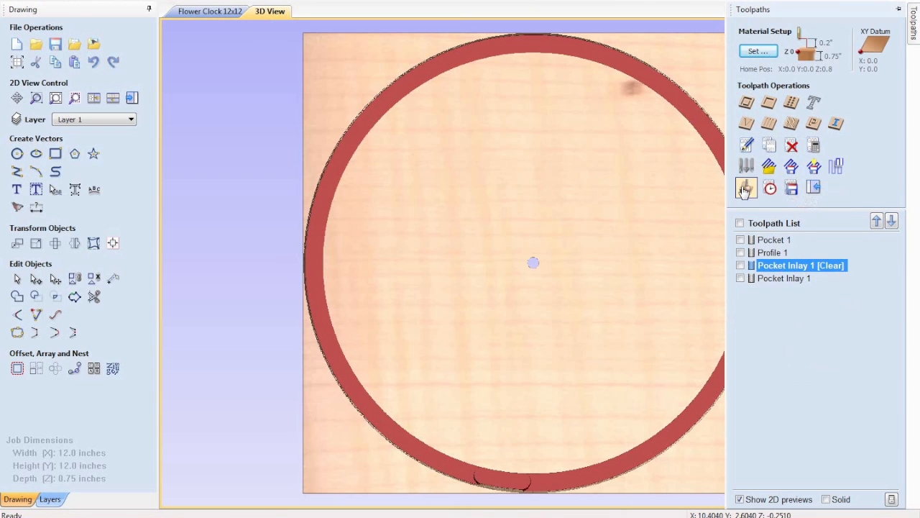
click(767, 176)
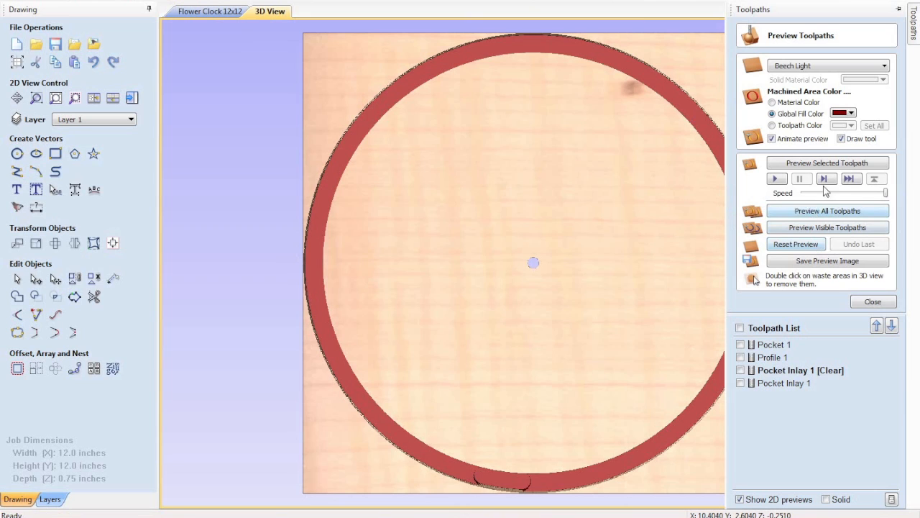
click(829, 164)
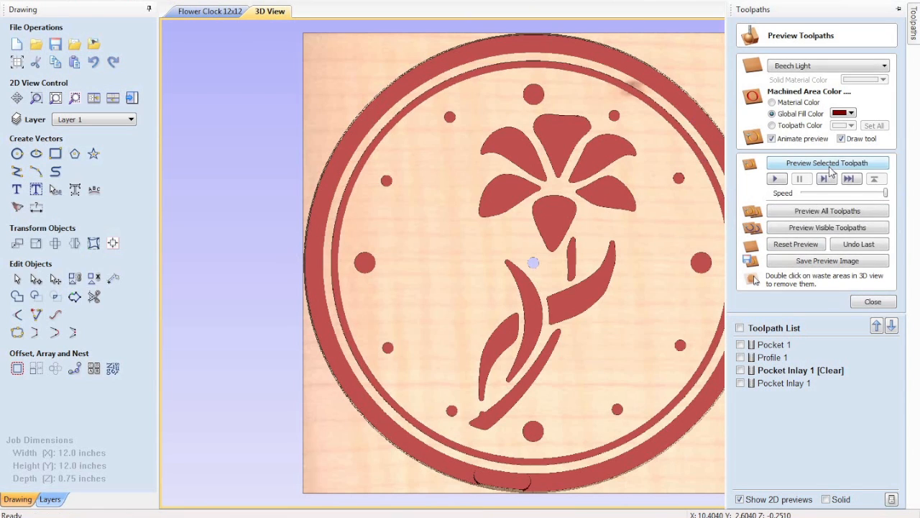
Preview the Pocket Inlay 1 toolpath, inspect the carved clock at an angle and return to the 2D drawing.
click(781, 385)
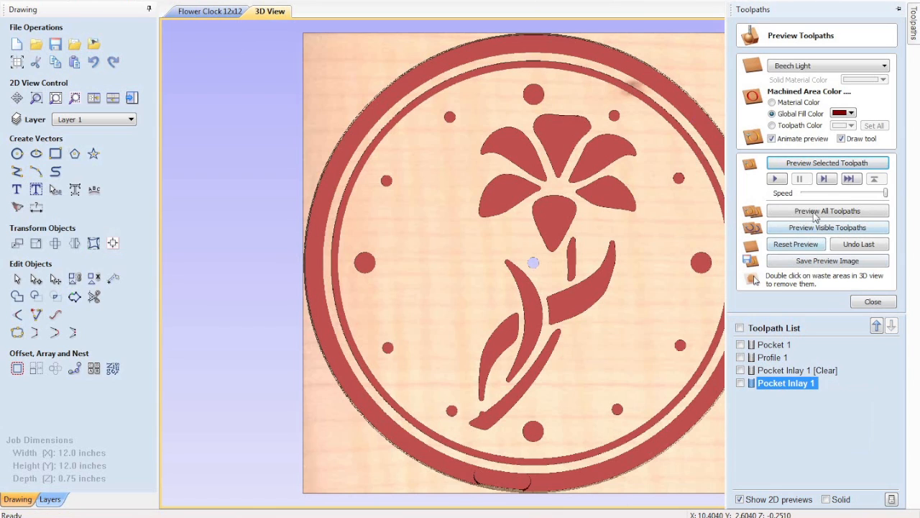
click(819, 164)
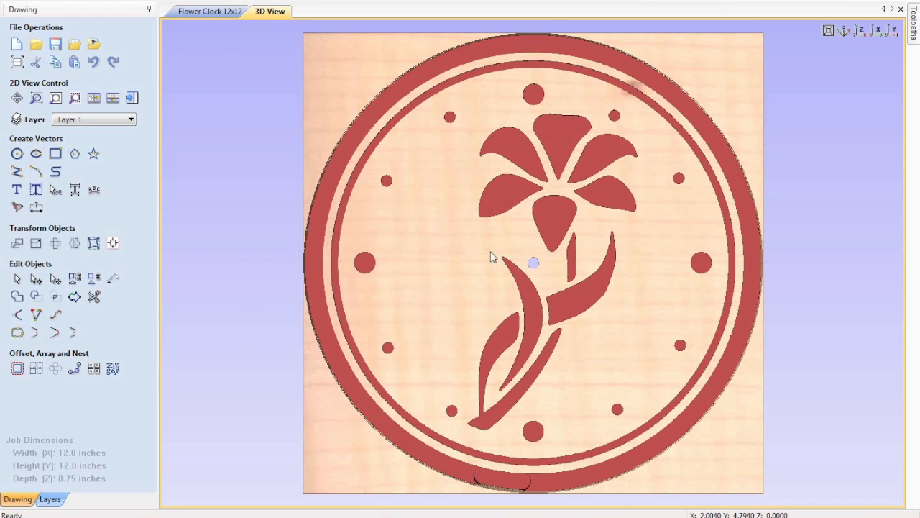
drag(492, 258, 474, 283)
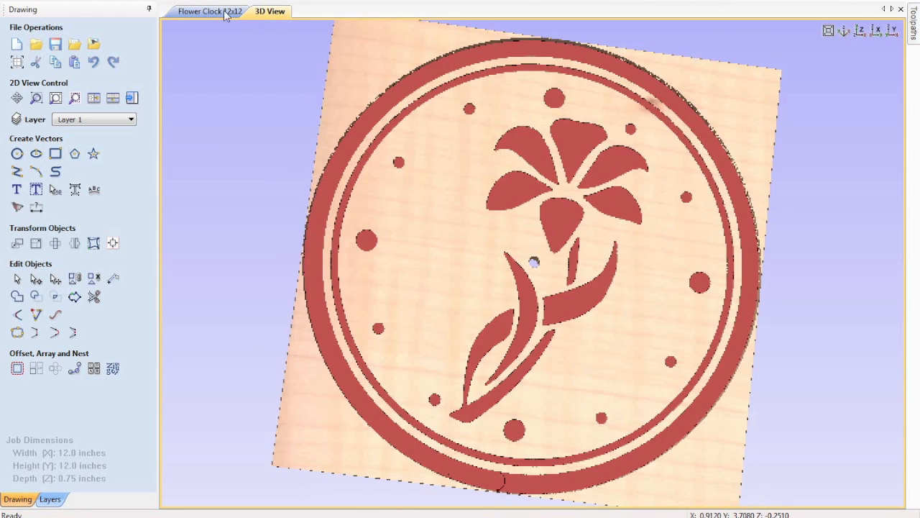
click(213, 12)
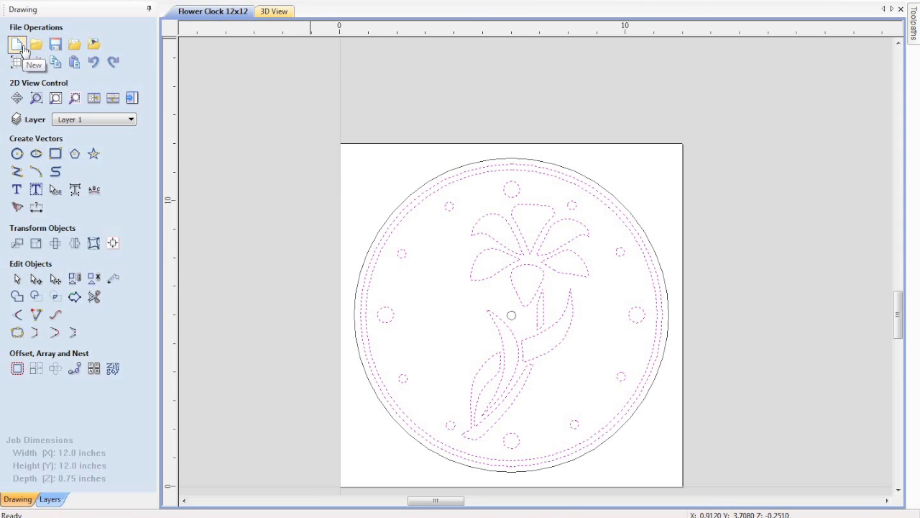